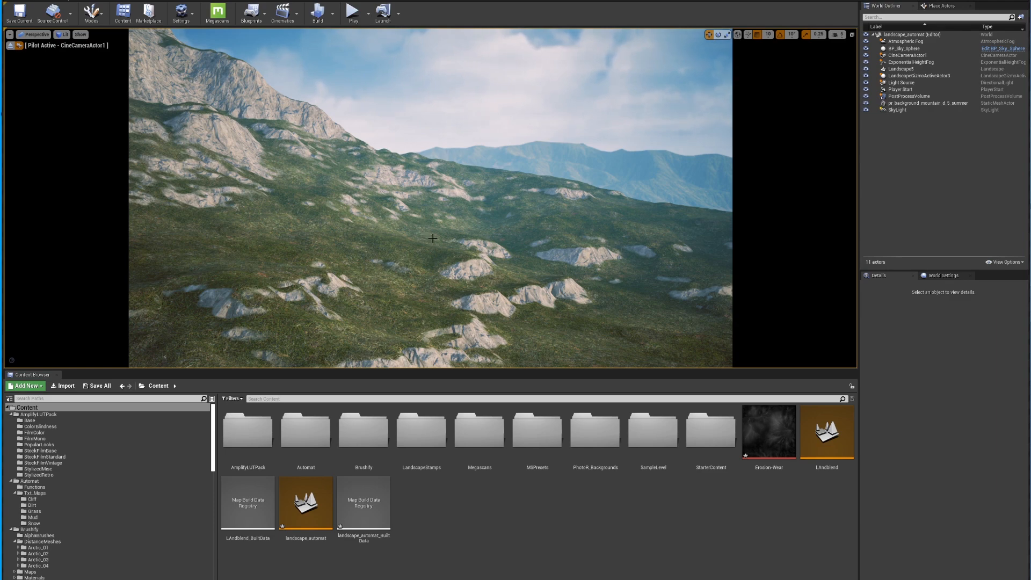
# Step: Examine the finished grass and rock landscape from several camera angles
pyautogui.moveTo(433, 238); pyautogui.dragTo(463, 241, button='right')
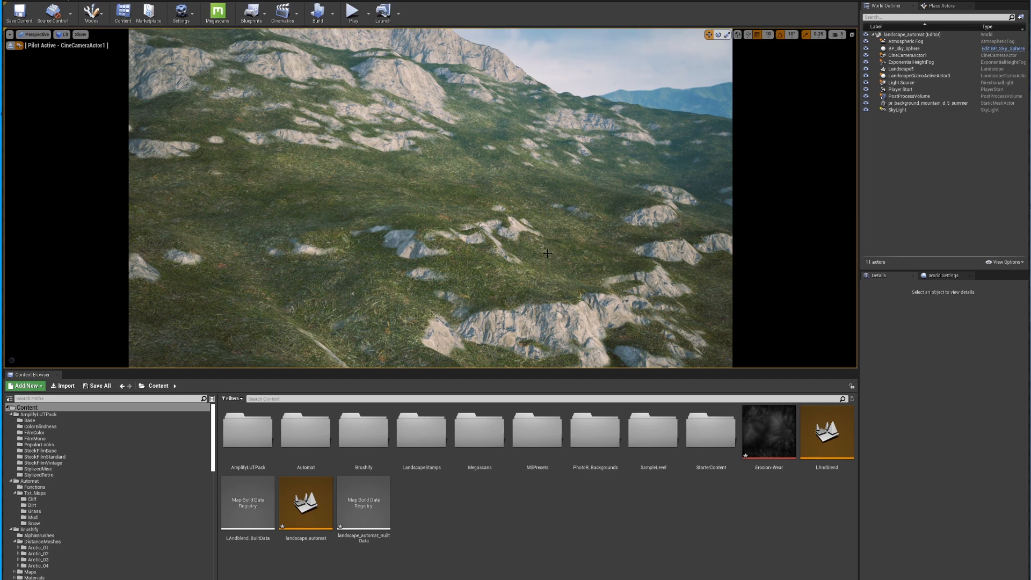
pyautogui.moveTo(410, 166); pyautogui.dragTo(409, 162, button='right')
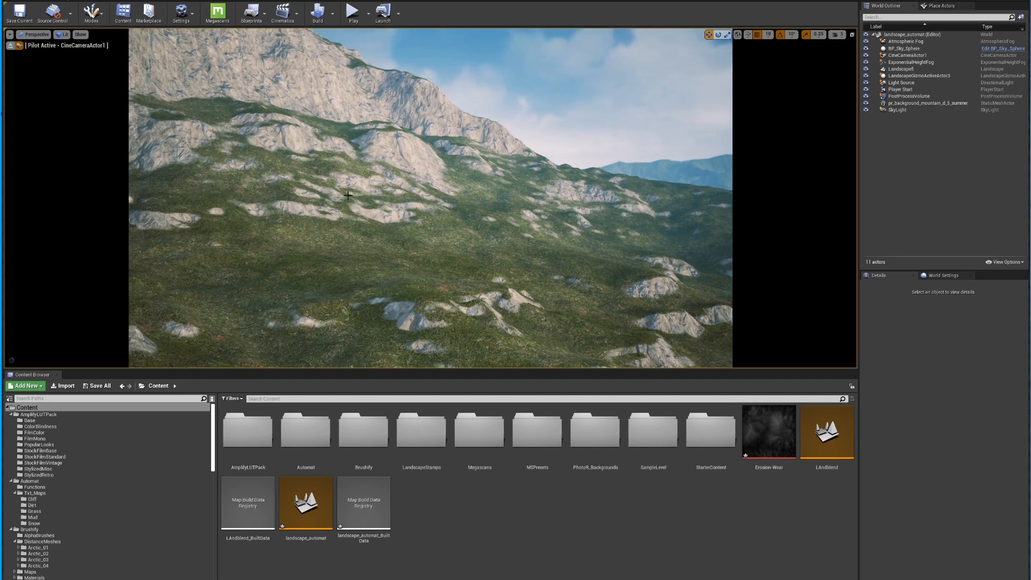
pyautogui.moveTo(406, 219); pyautogui.dragTo(417, 226, button='right')
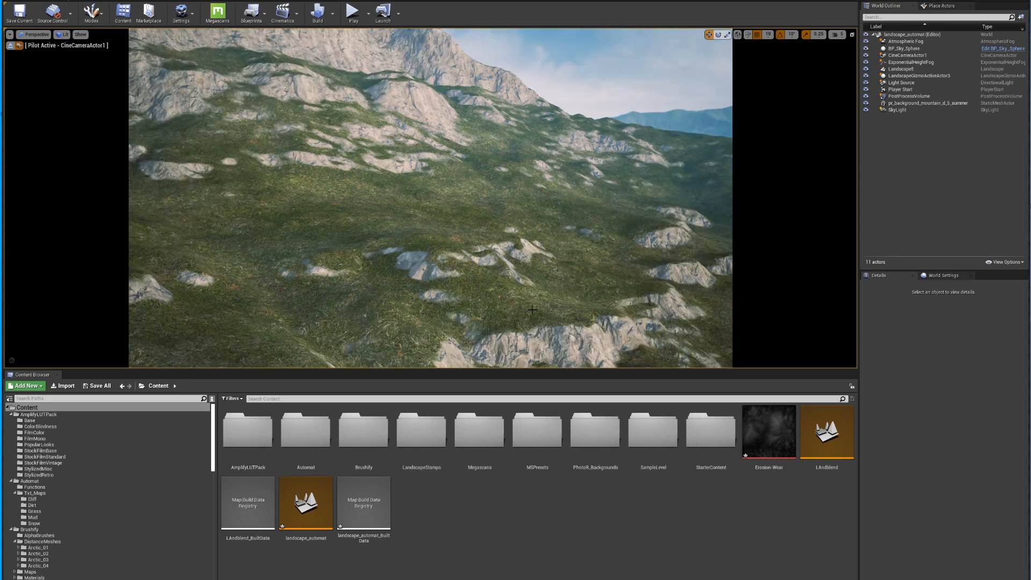
pyautogui.moveTo(532, 309); pyautogui.dragTo(520, 258, button='right')
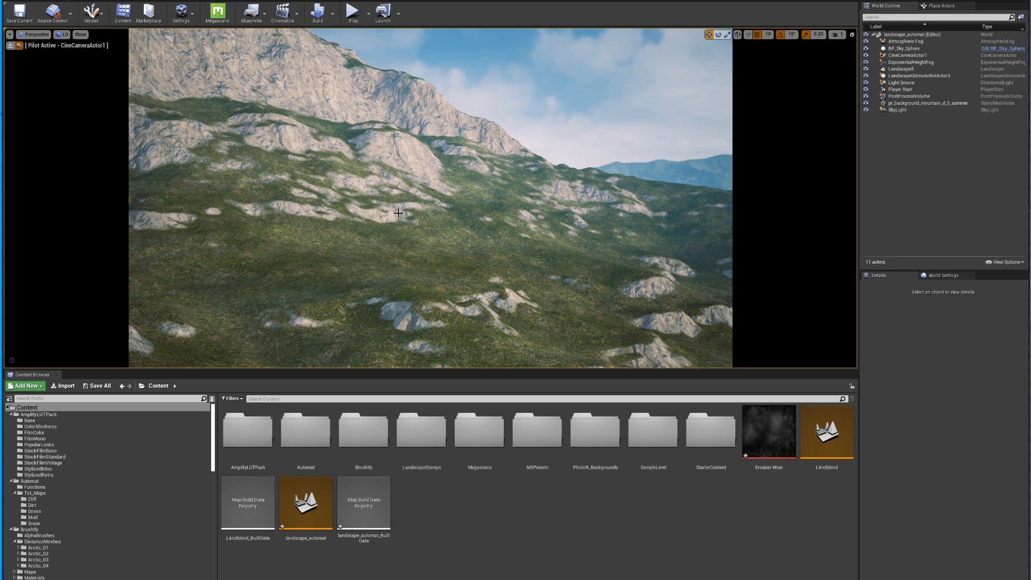
pyautogui.moveTo(474, 229); pyautogui.dragTo(279, 247, button='right')
pyautogui.moveTo(438, 177); pyautogui.dragTo(365, 189, button='right')
pyautogui.moveTo(429, 198); pyautogui.dragTo(495, 210, button='right')
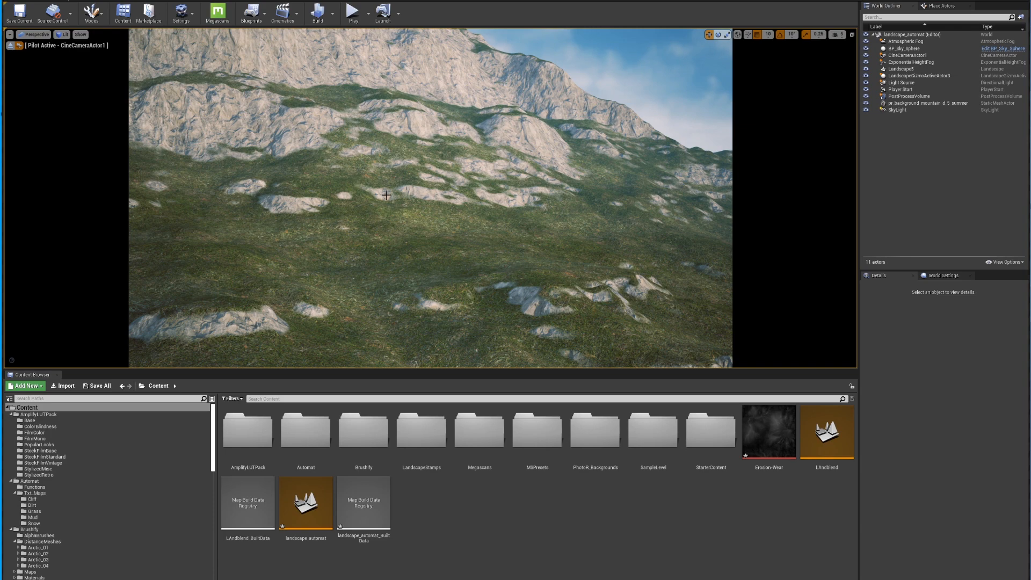
pyautogui.moveTo(396, 194); pyautogui.dragTo(523, 195, button='right')
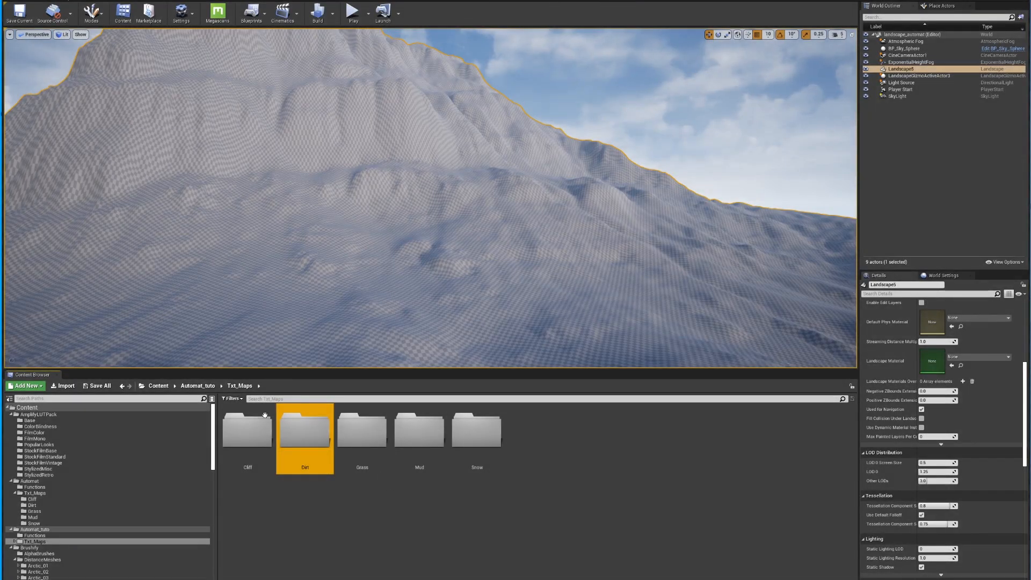
# Step: Inspect the untextured landscape and the texture maps in the Cliff folder of Txt_Maps
pyautogui.moveTo(384, 241); pyautogui.dragTo(490, 246, button='right')
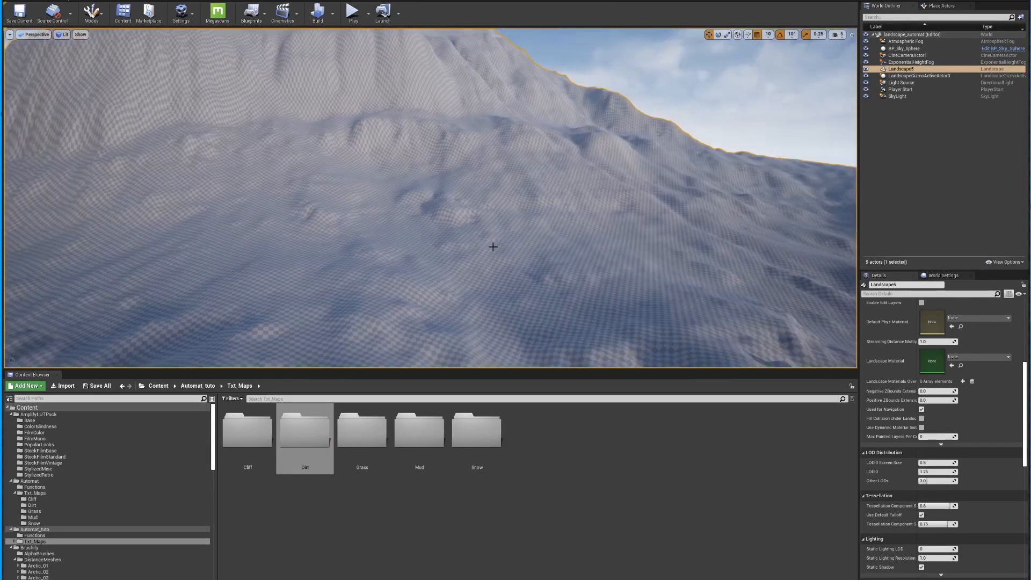
pyautogui.doubleClick(247, 429)
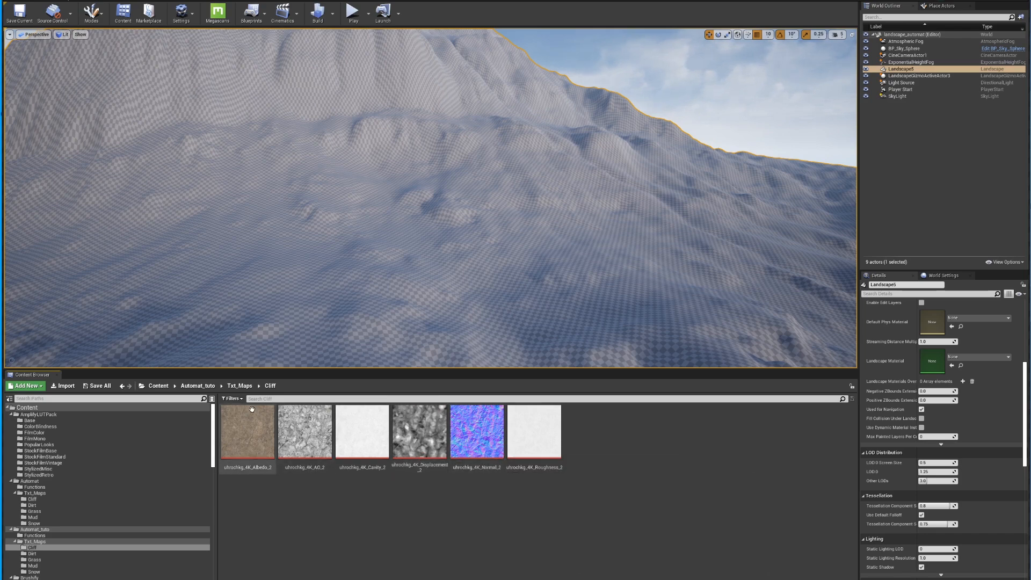
pyautogui.click(239, 386)
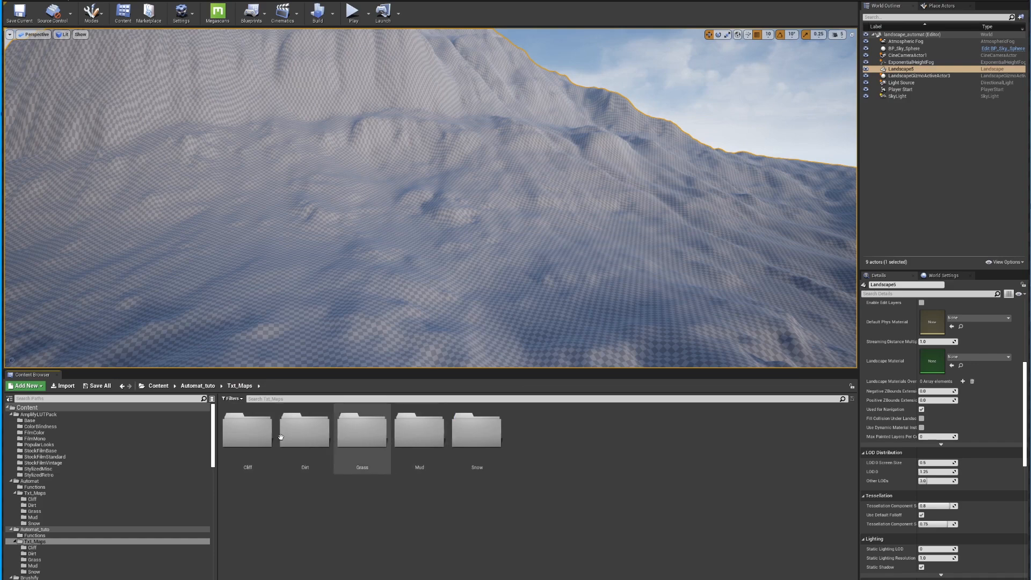
# Step: Create a Material Function named Grass_Auto in the Functions folder of Automat_tuto
pyautogui.click(198, 385)
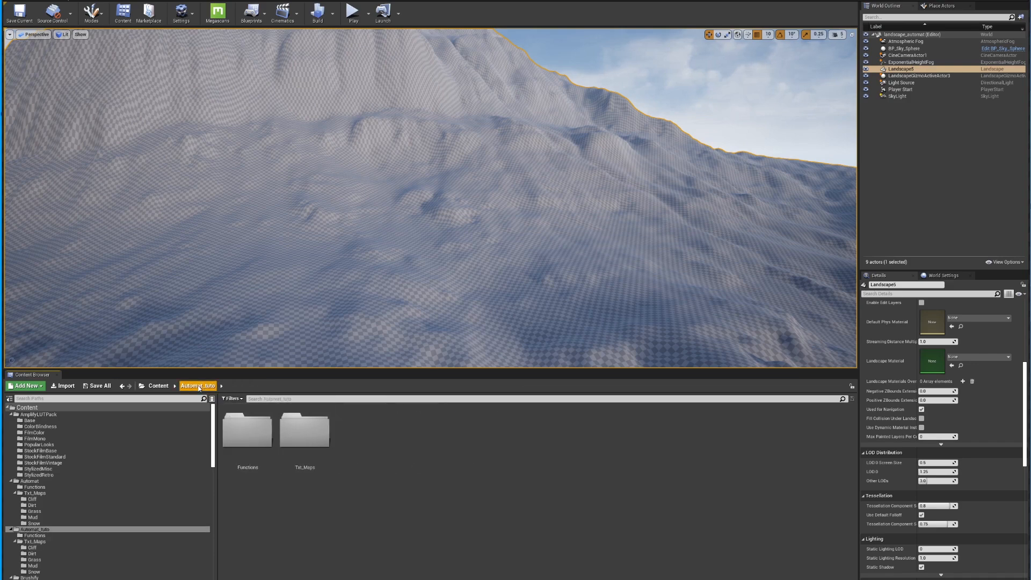
pyautogui.doubleClick(250, 440)
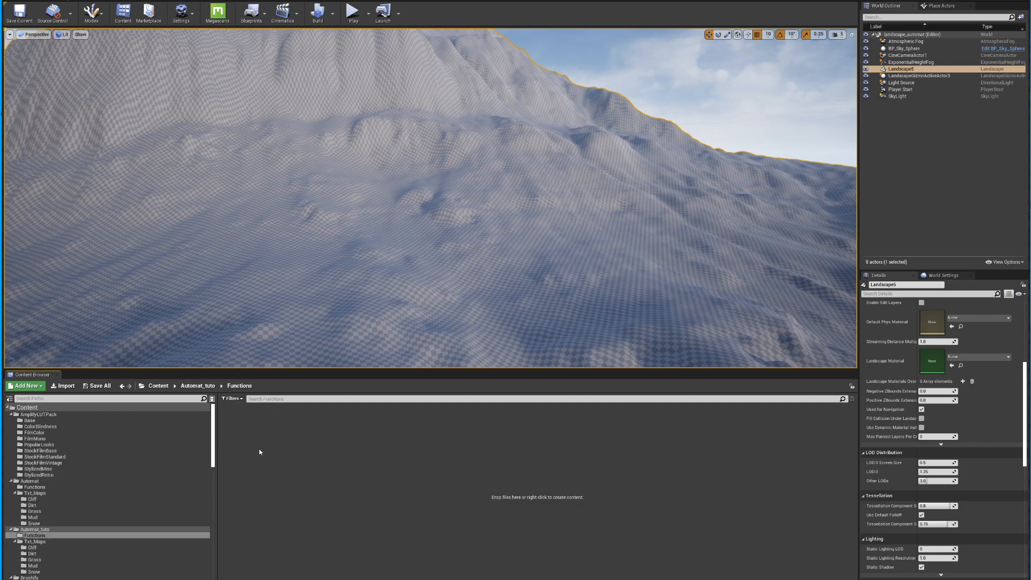
pyautogui.rightClick(304, 428)
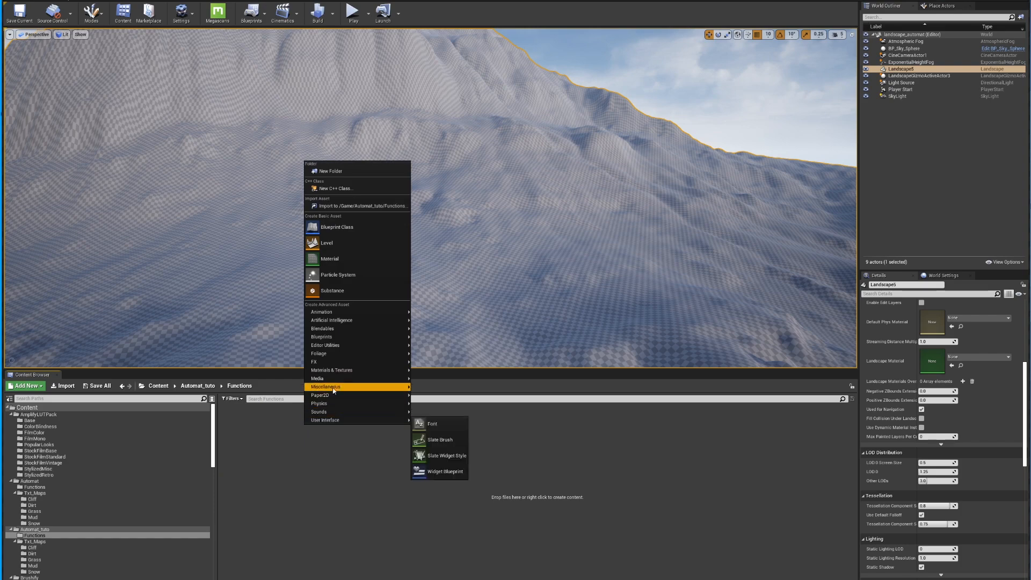
pyautogui.moveTo(362, 353)
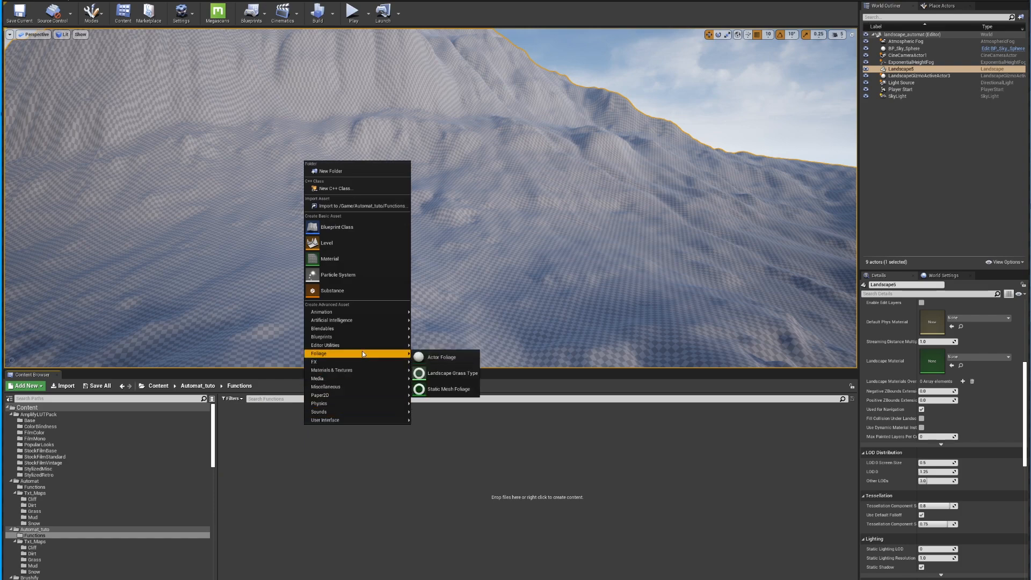
pyautogui.moveTo(362, 373)
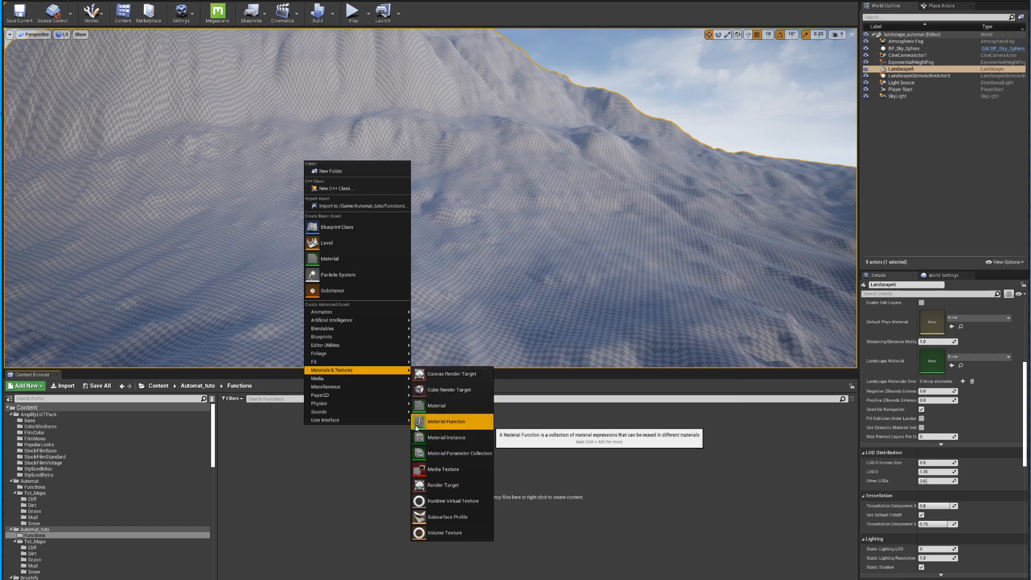
pyautogui.click(451, 424)
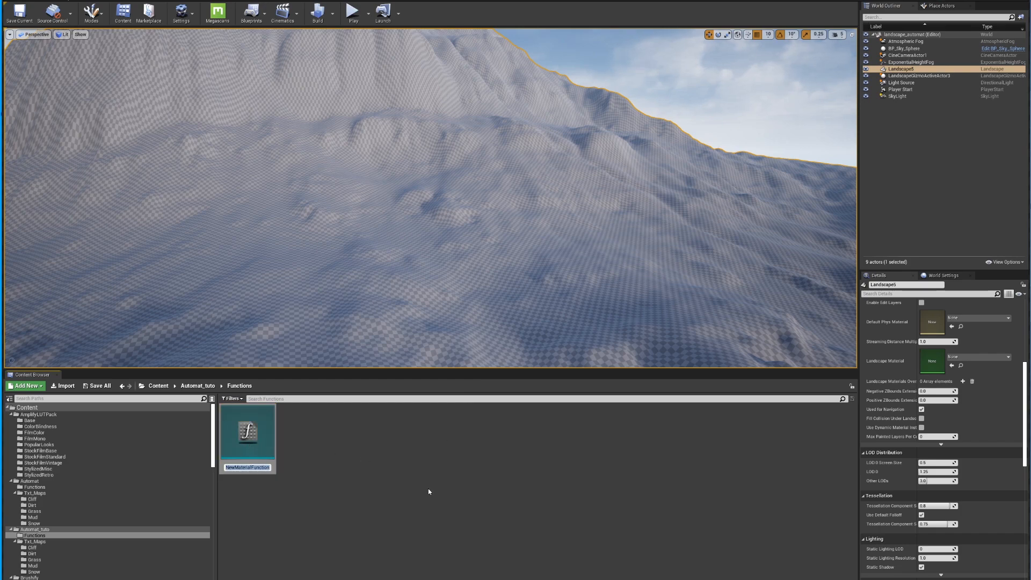
pyautogui.write('Grass_Auto')
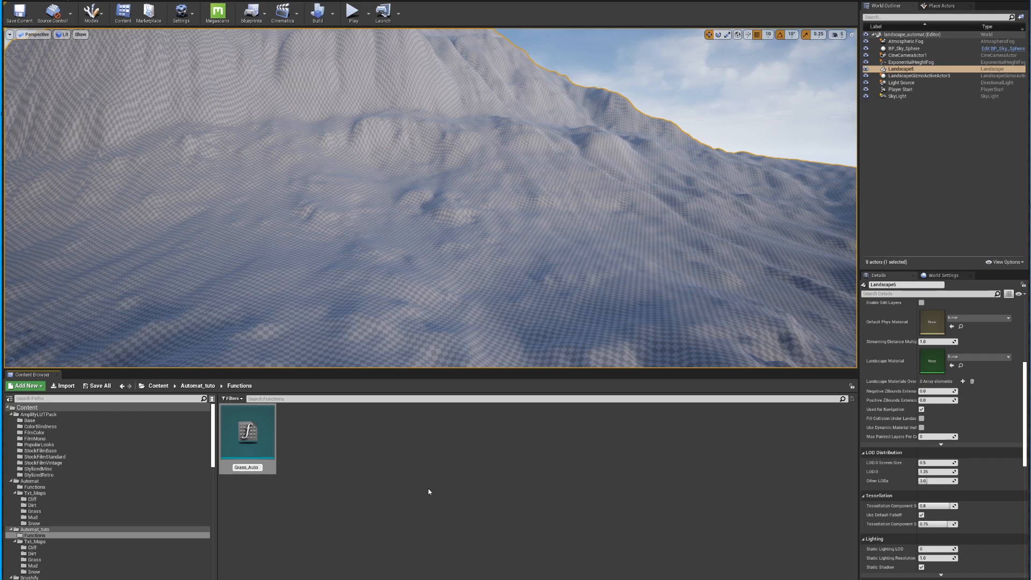
pyautogui.press('Return')
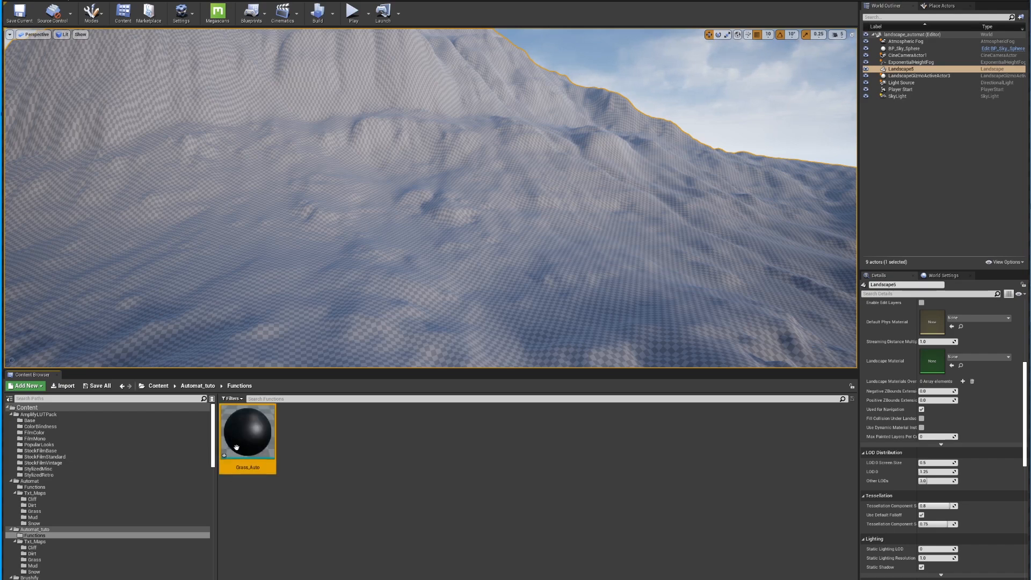
# Step: Duplicate the Grass_Auto material function and name the copy Rock_Auto
pyautogui.rightClick(250, 424)
pyautogui.click(289, 258)
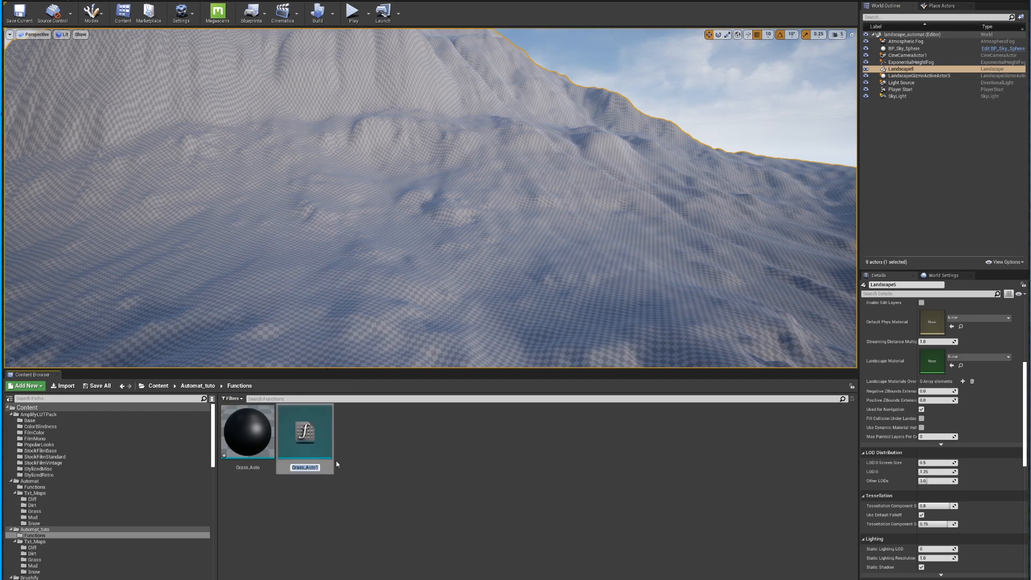
pyautogui.write('Rock_Auto')
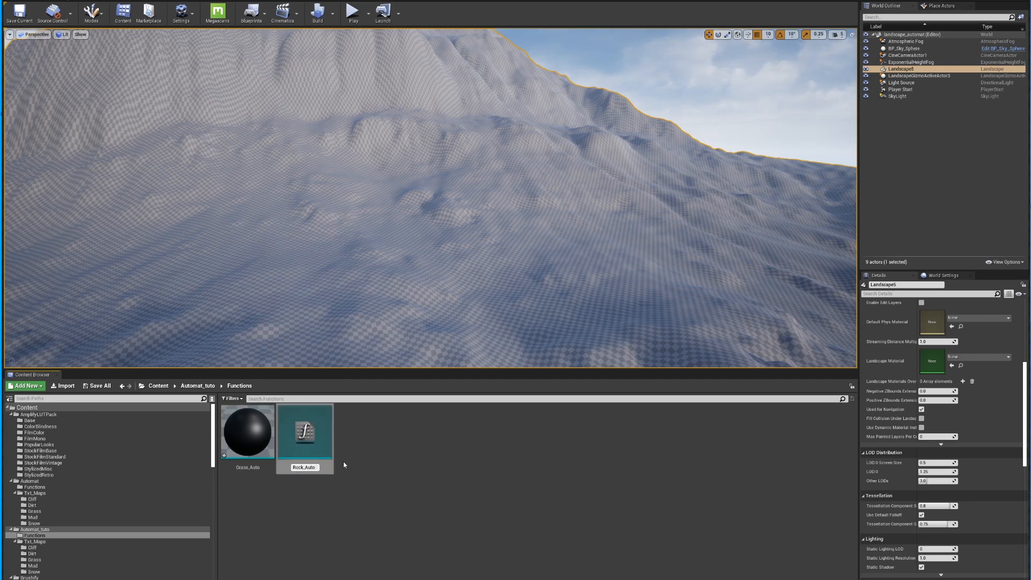
pyautogui.press('Return')
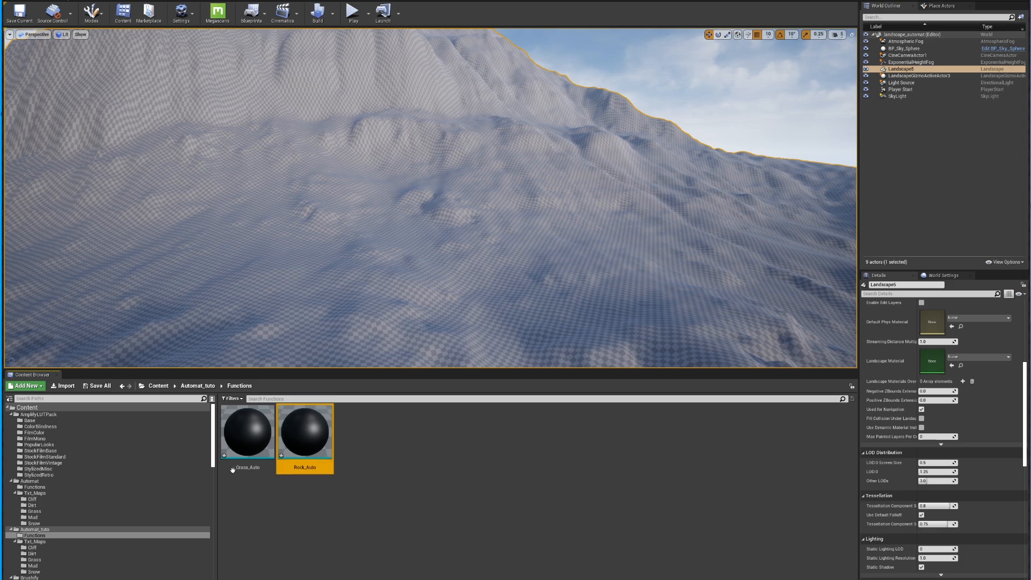
# Step: Open the Grass_Auto material function for editing and move its editor window off the content folders
pyautogui.click(247, 442)
pyautogui.doubleClick(248, 441)
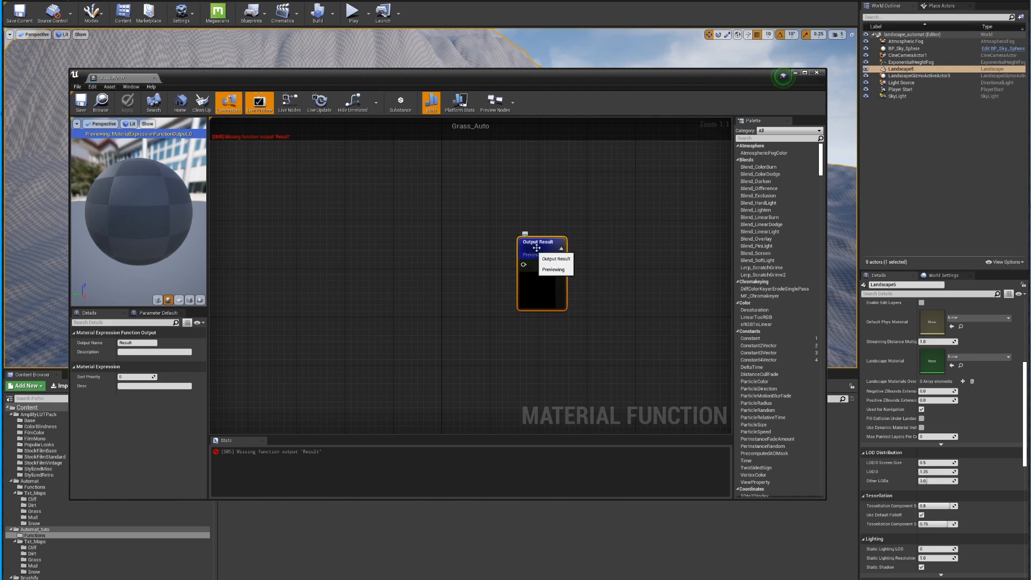
pyautogui.moveTo(397, 80); pyautogui.dragTo(582, 79)
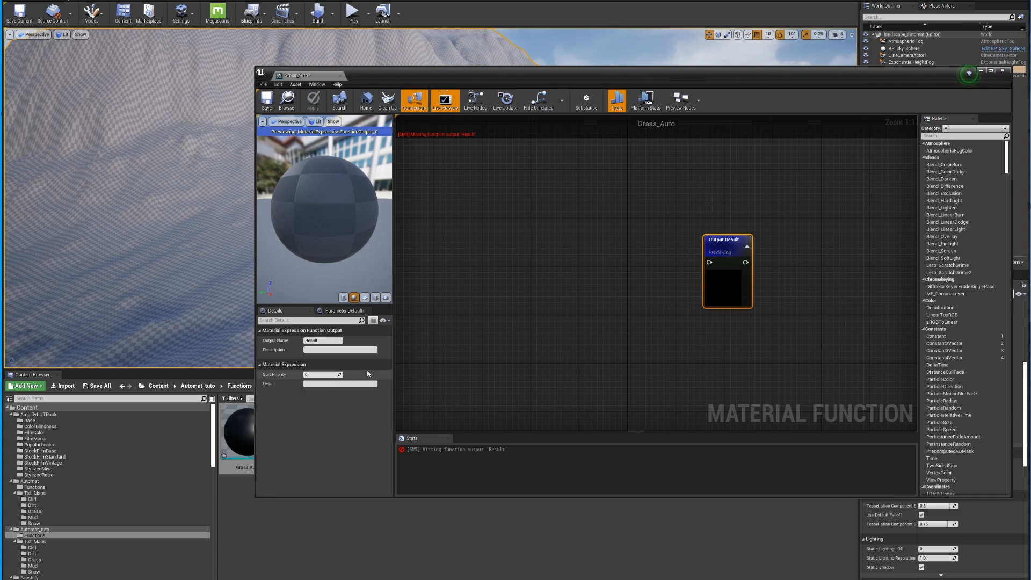
pyautogui.moveTo(503, 265); pyautogui.dragTo(555, 287, button='right')
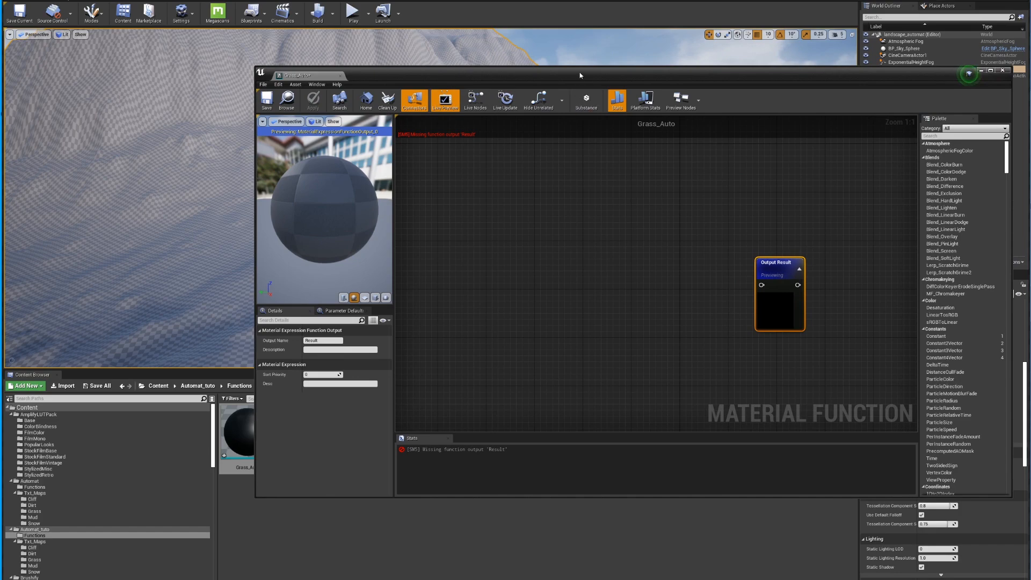
pyautogui.moveTo(580, 74); pyautogui.dragTo(622, 45)
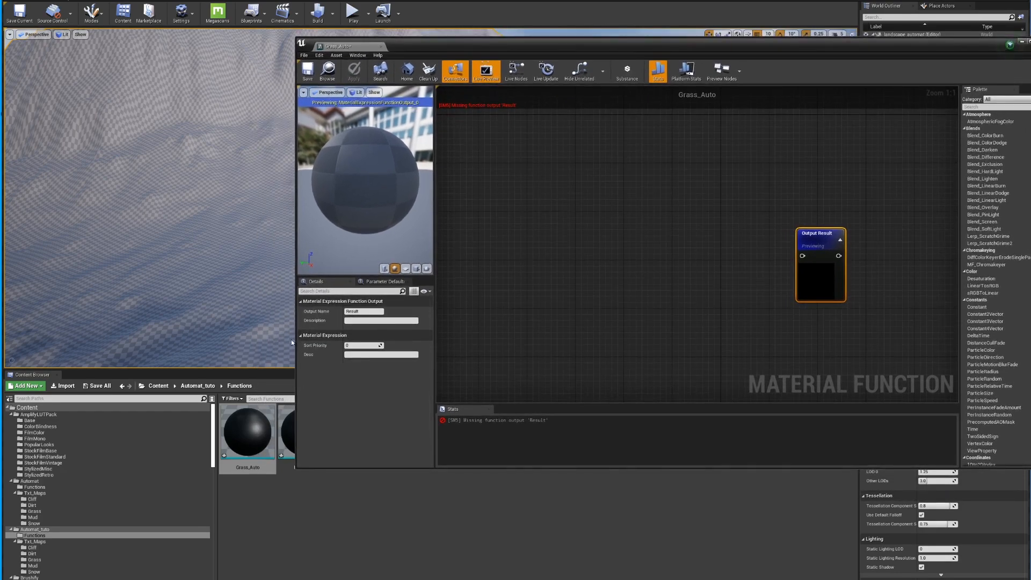
# Step: Browse to the Grass folder in Txt_Maps, keeping the function editor window clear of the texture thumbnails
pyautogui.click(198, 385)
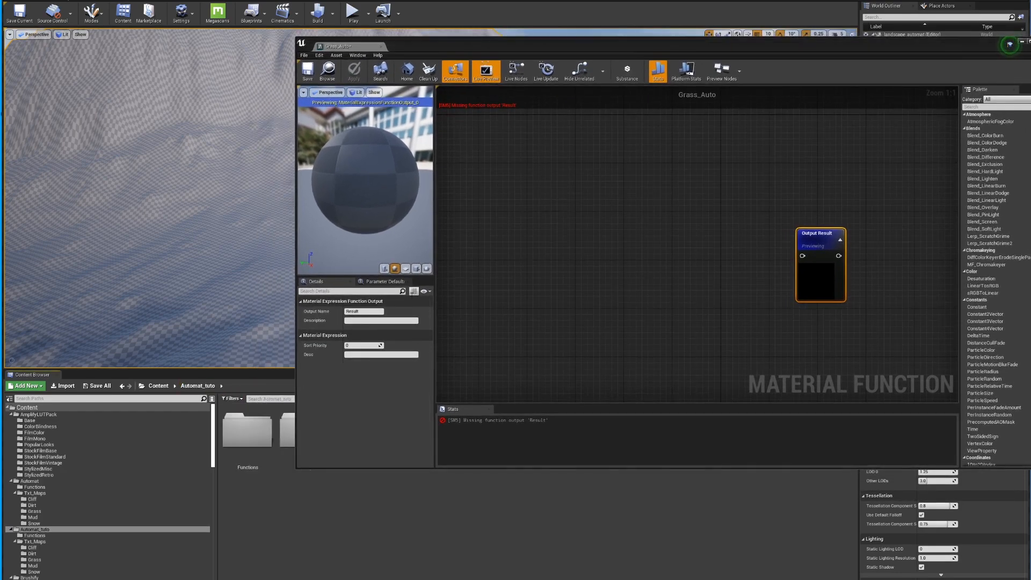
pyautogui.doubleClick(287, 422)
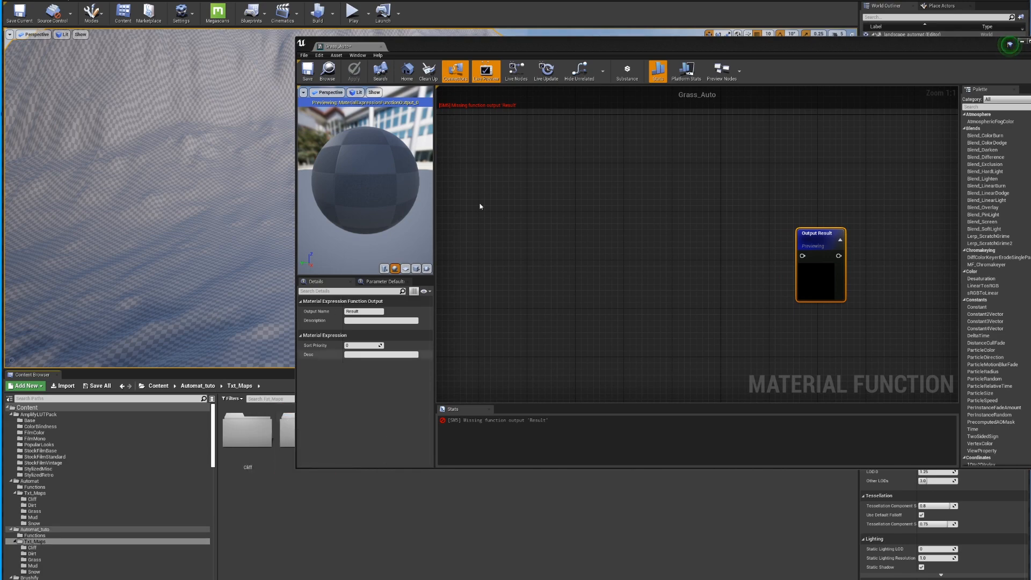
pyautogui.moveTo(478, 48); pyautogui.dragTo(590, 51)
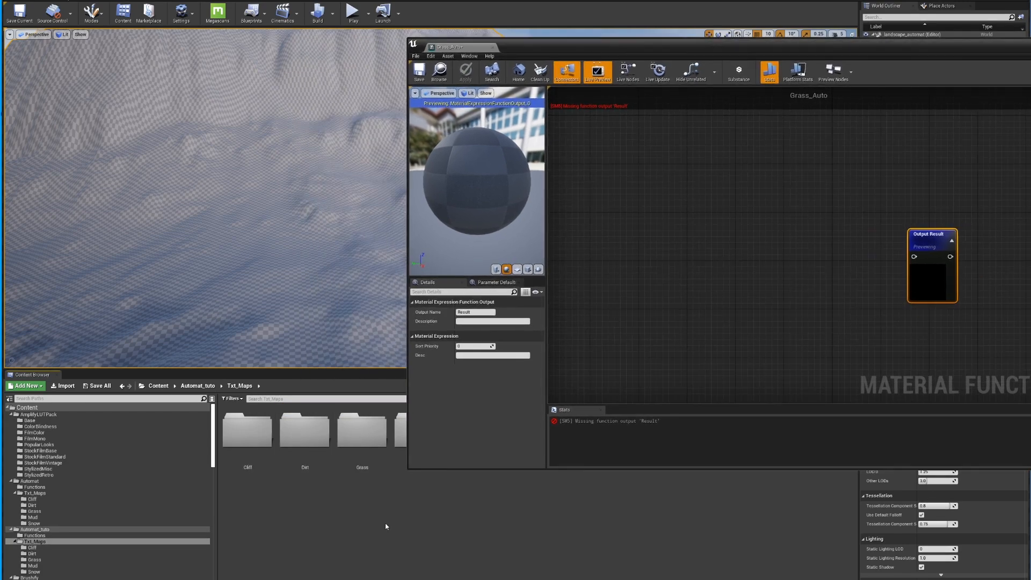
pyautogui.doubleClick(357, 436)
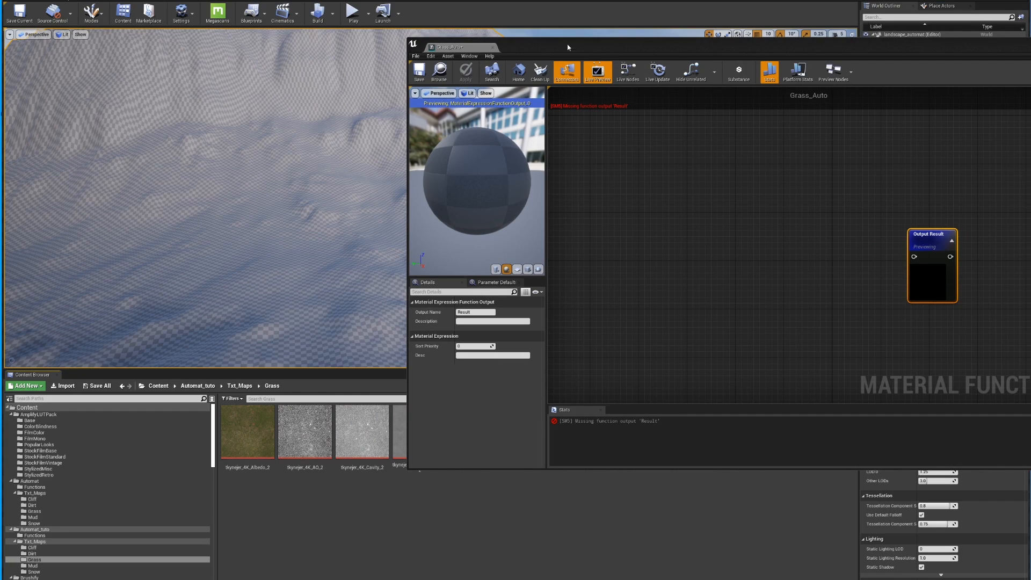
pyautogui.moveTo(576, 52); pyautogui.dragTo(525, 14)
# Step: Add the grass 4K Albedo_2, Normal_2 and Roughness_2 textures to the Grass_Auto graph as texture samples
pyautogui.click(248, 436)
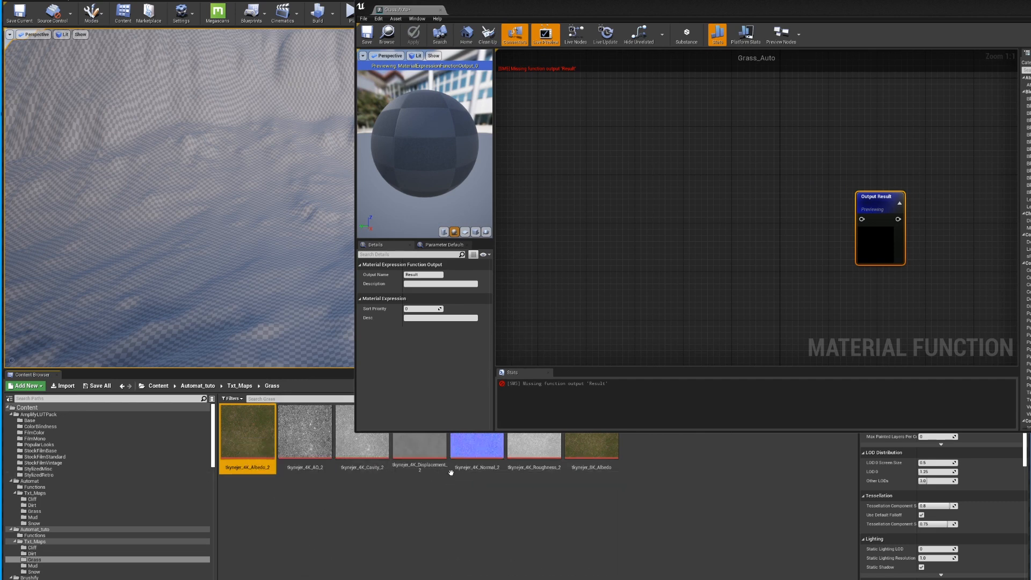
pyautogui.keyDown('ctrl'); pyautogui.click(475, 453); pyautogui.keyUp('ctrl')
pyautogui.keyDown('ctrl'); pyautogui.click(534, 448); pyautogui.keyUp('ctrl')
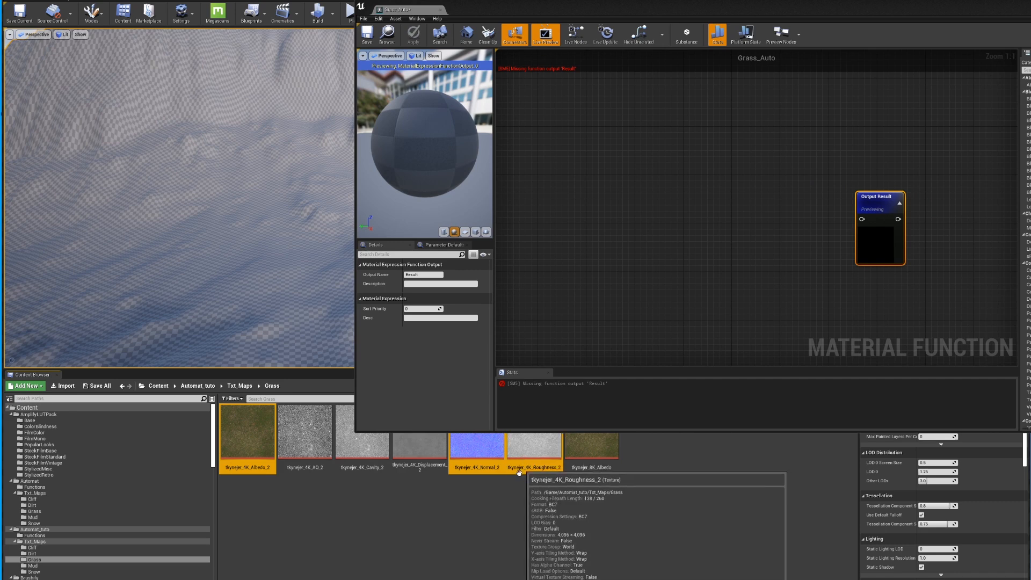
pyautogui.moveTo(534, 445); pyautogui.dragTo(642, 218)
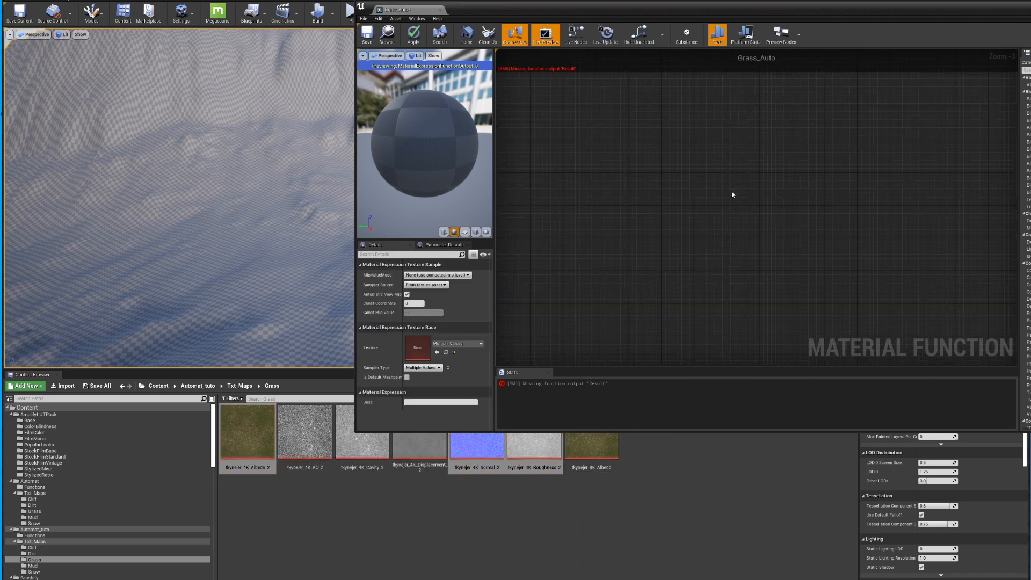
pyautogui.moveTo(738, 228); pyautogui.dragTo(710, 353, button='right')
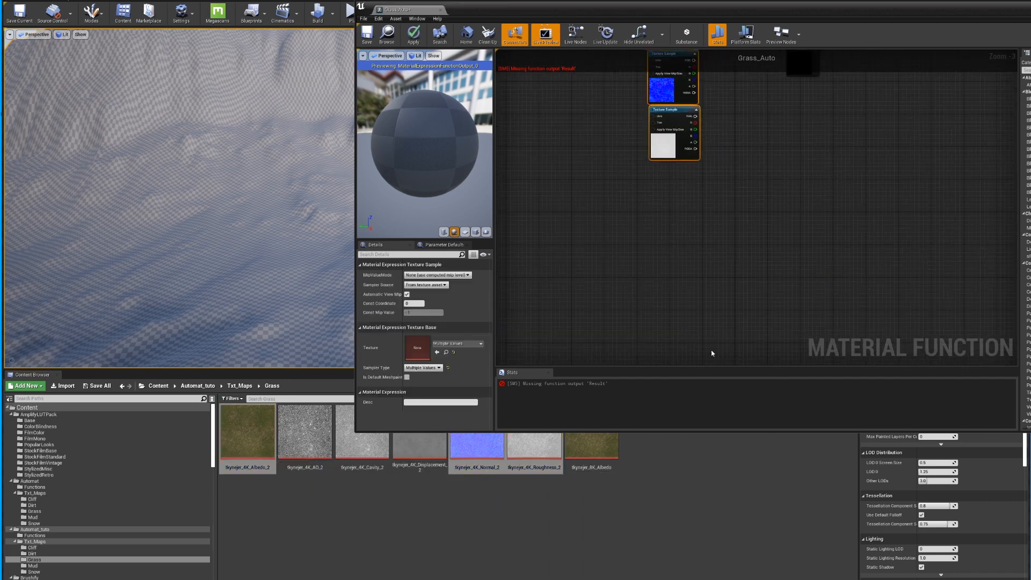
pyautogui.moveTo(684, 178); pyautogui.dragTo(704, 314, button='right')
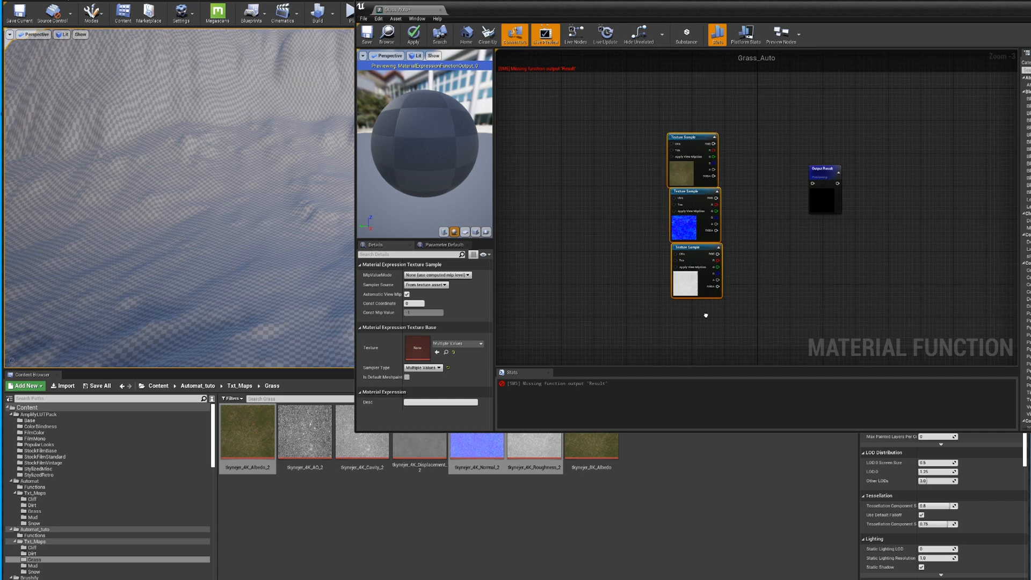
# Step: Add a LandscapeLayerCoords node beside the texture samples in the Grass_Auto graph
pyautogui.rightClick(606, 178)
pyautogui.write('landscape')
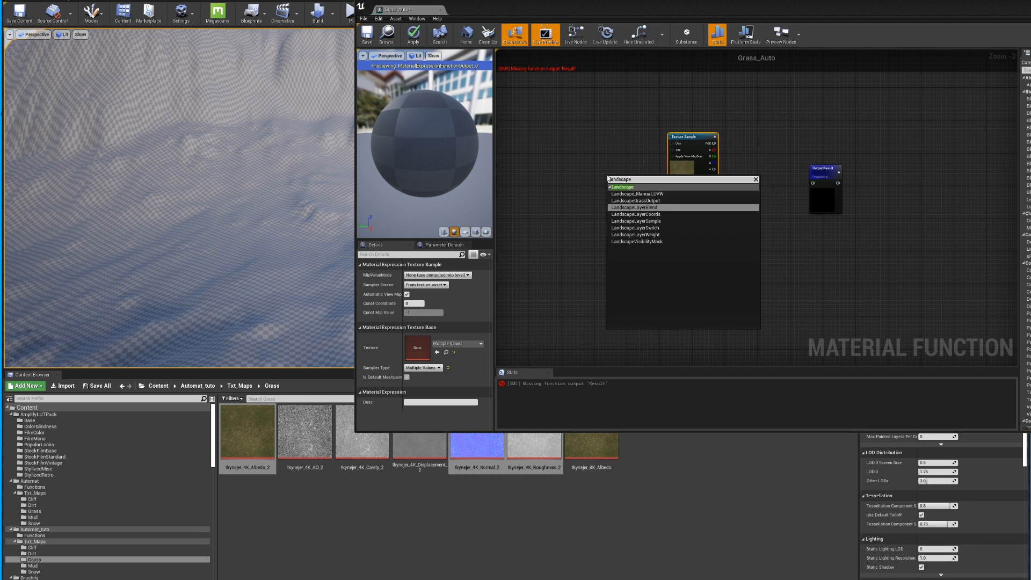
pyautogui.click(636, 214)
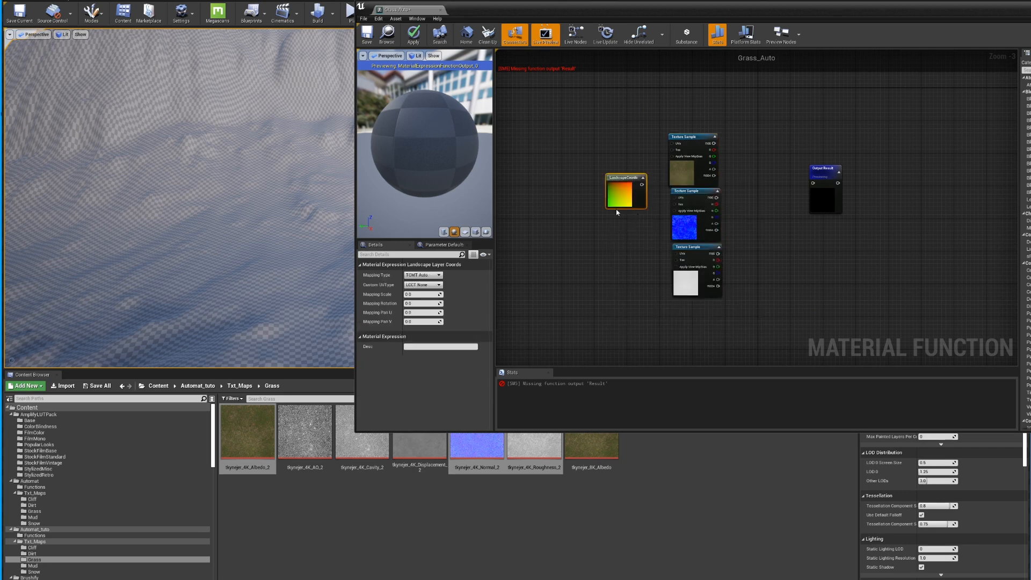
# Step: Move the LandscapeCoords node farther left of the texture samples and add a Multiply node and a scalar parameter between them
pyautogui.moveTo(623, 194); pyautogui.dragTo(545, 178)
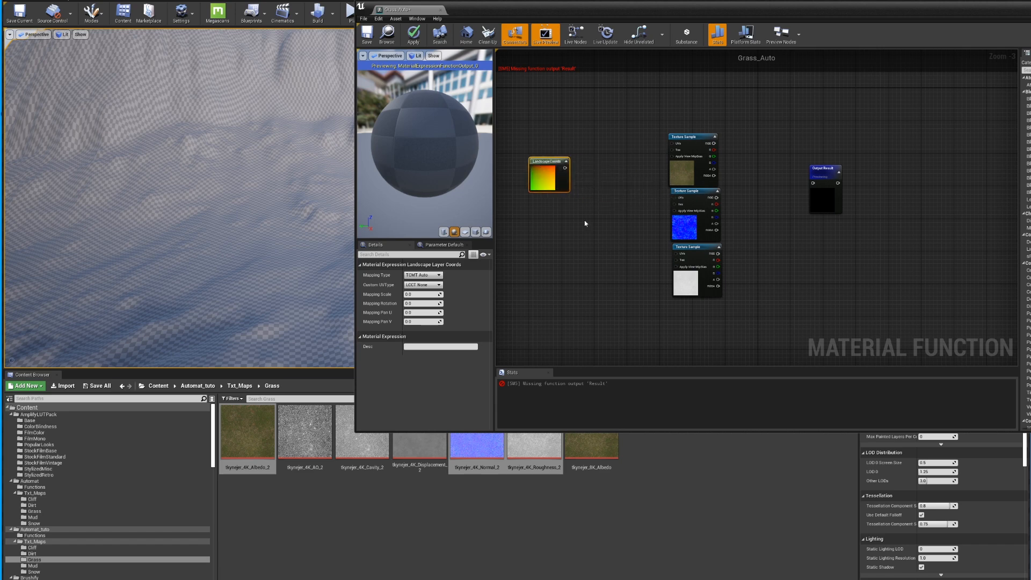
pyautogui.moveTo(584, 223); pyautogui.dragTo(644, 232, button='right')
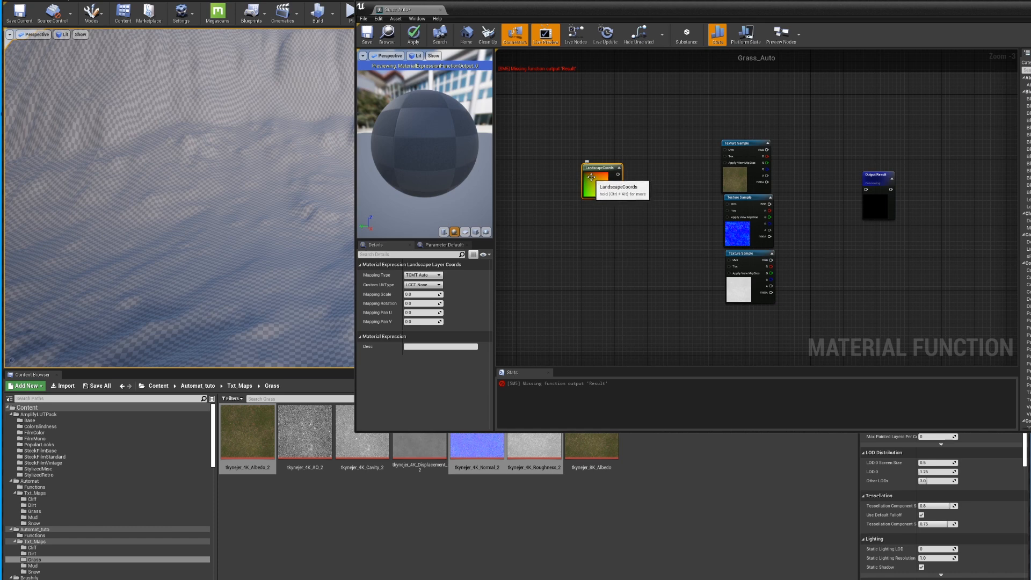
pyautogui.click(629, 220)
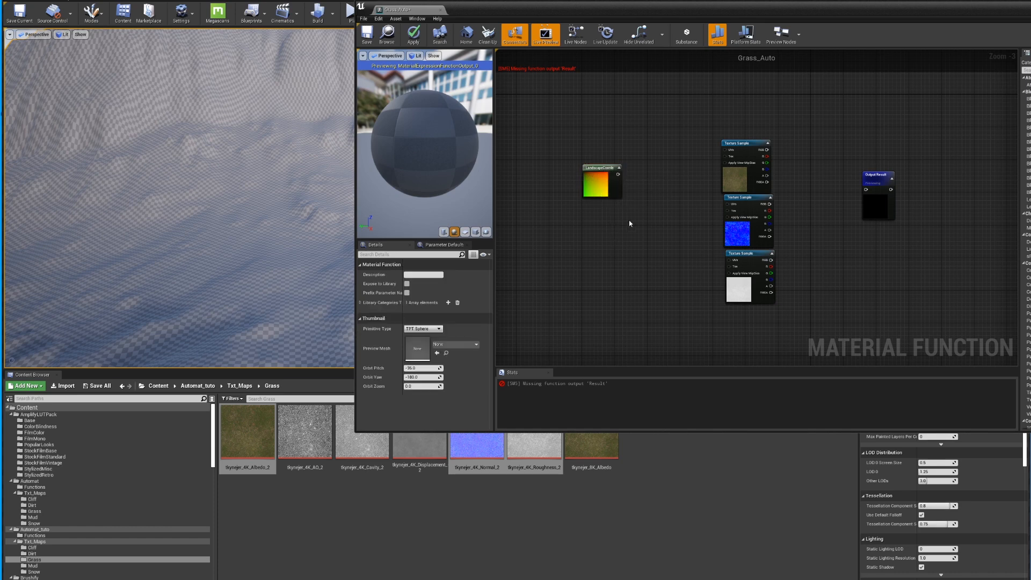
pyautogui.click(645, 191)
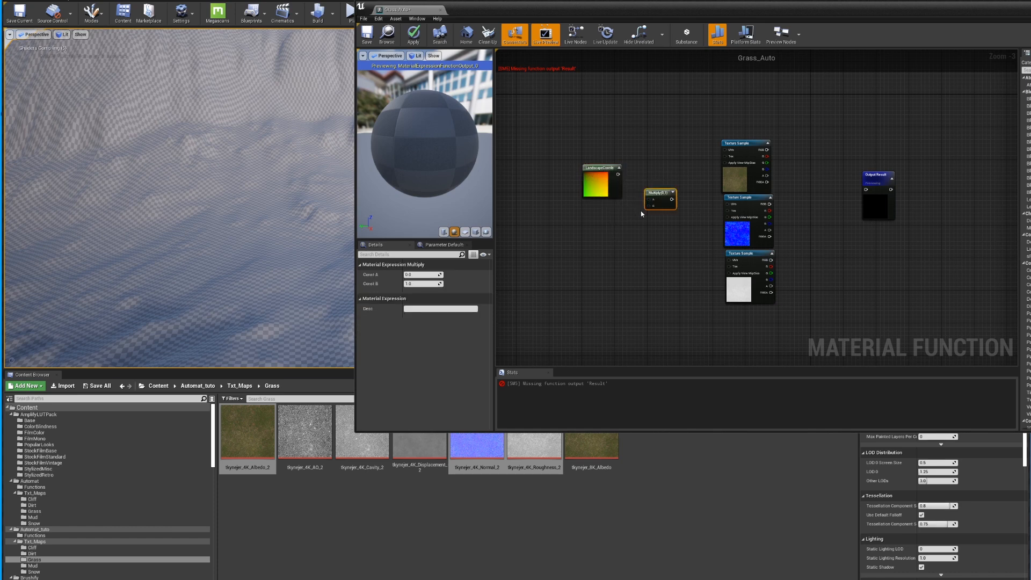
pyautogui.click(623, 240)
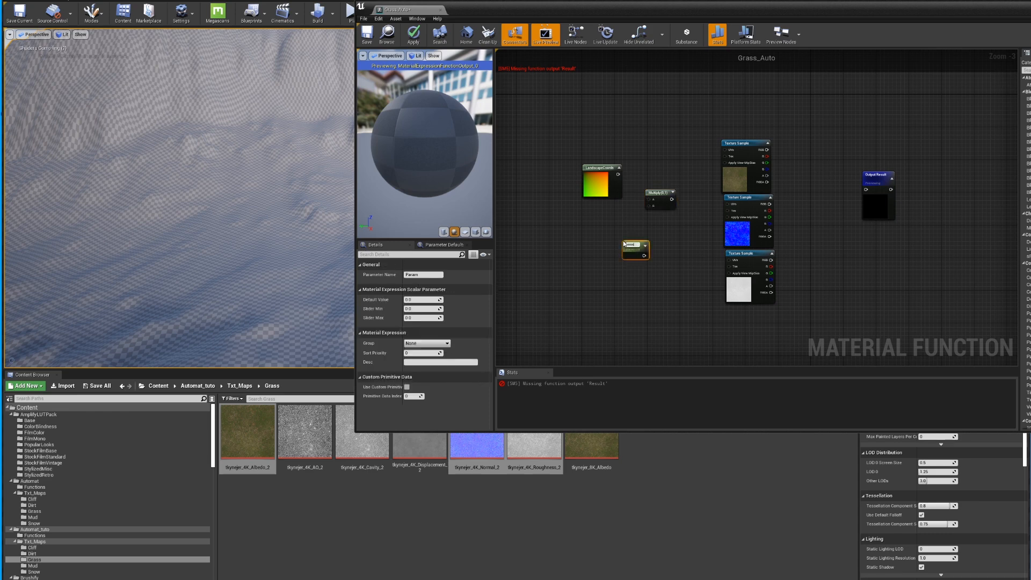
pyautogui.moveTo(658, 193); pyautogui.dragTo(669, 180)
pyautogui.moveTo(634, 243); pyautogui.dragTo(638, 226)
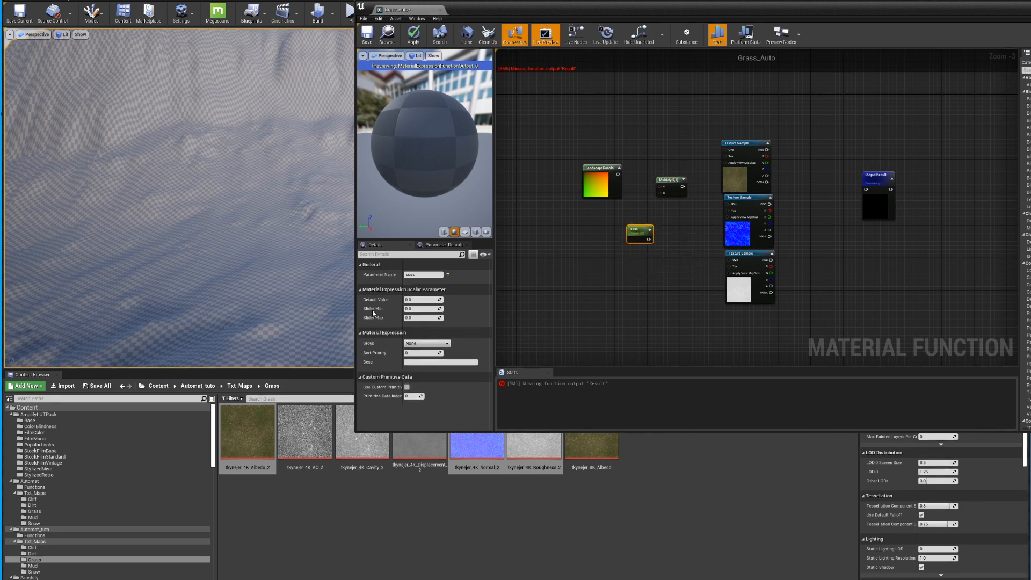
# Step: Name the new scalar parameter Grass_Scale
pyautogui.click(422, 274)
pyautogui.doubleClick(422, 274)
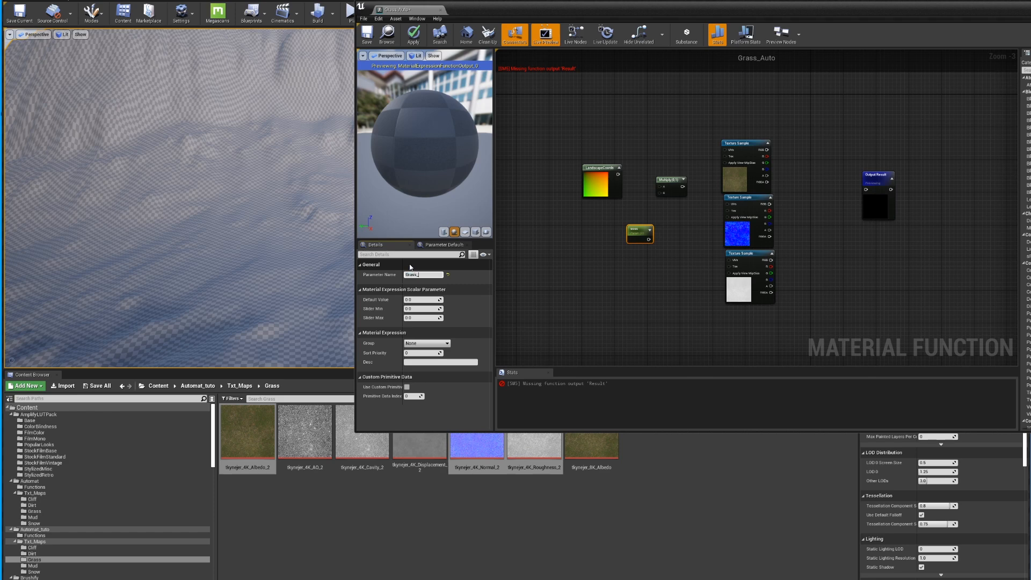
pyautogui.write('Grass_Scale')
pyautogui.press('Return')
# Step: Connect LandscapeCoords to input A and Grass_Scale to input B of the Multiply node, placing Grass_Scale below LandscapeCoords
pyautogui.moveTo(618, 174); pyautogui.dragTo(661, 188)
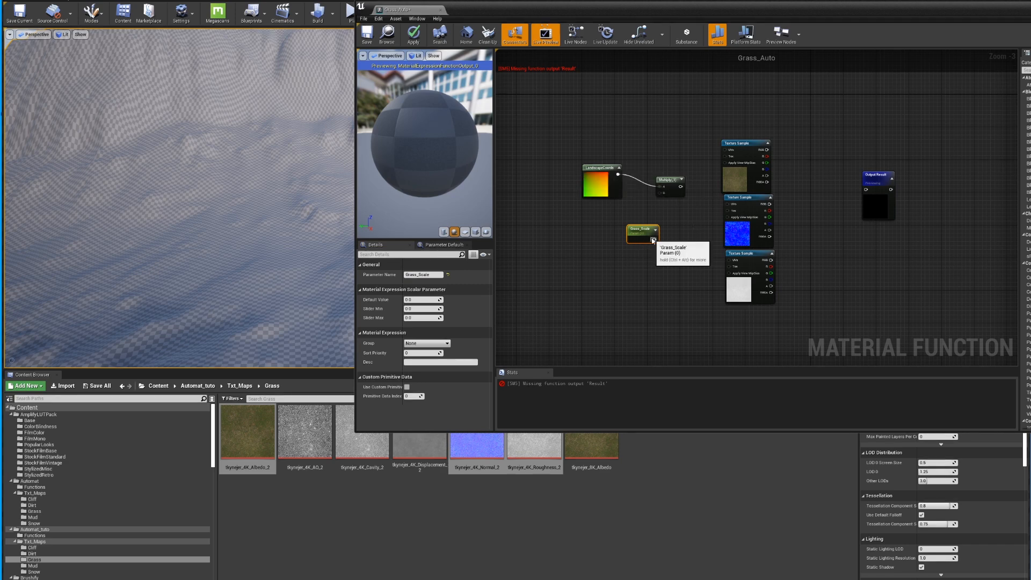
pyautogui.moveTo(653, 239); pyautogui.dragTo(658, 191)
pyautogui.click(650, 215)
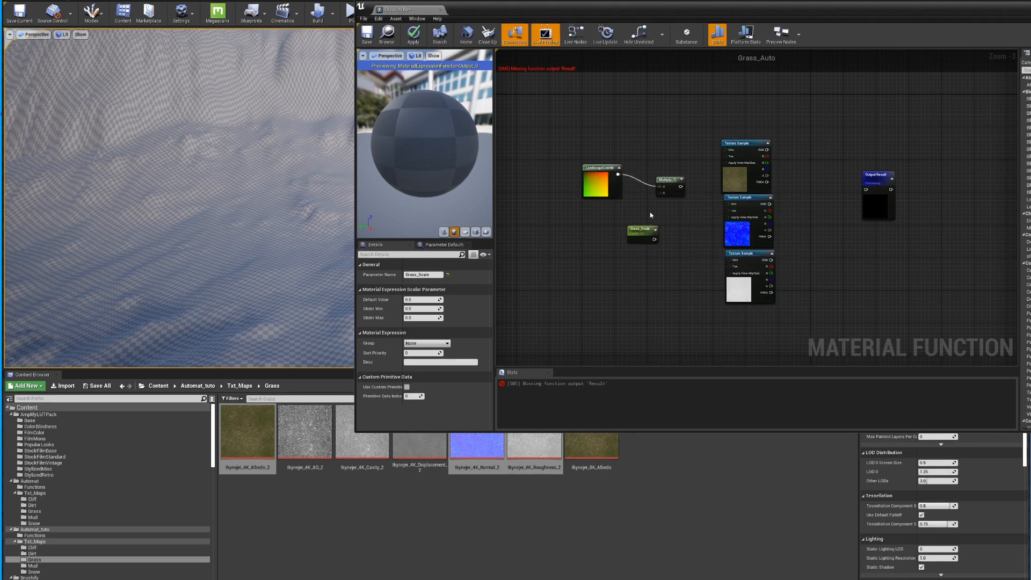
pyautogui.moveTo(653, 239); pyautogui.dragTo(599, 251)
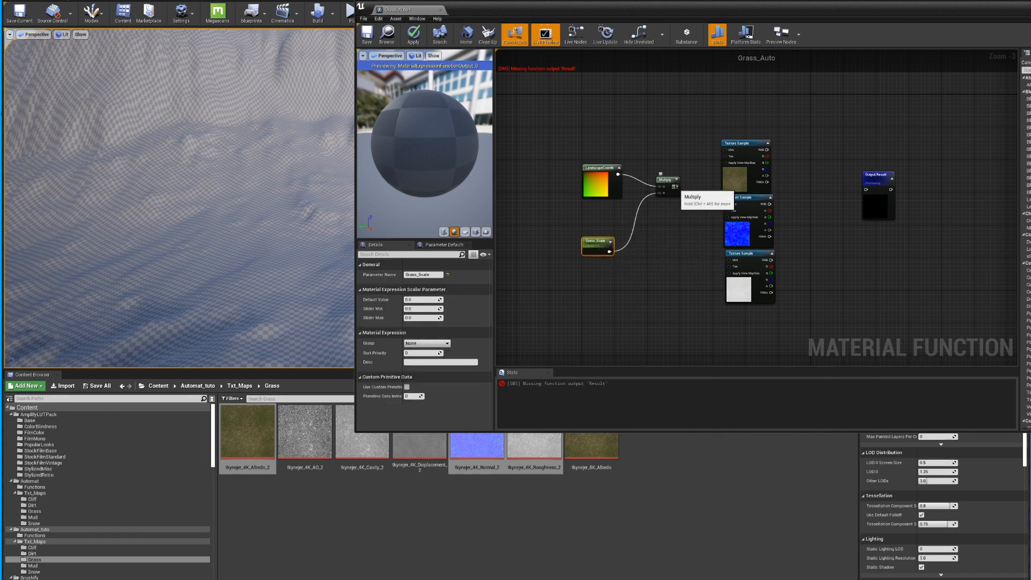
# Step: Connect the Multiply output to the UVs of all three grass texture samples and space the samples evenly
pyautogui.moveTo(676, 186); pyautogui.dragTo(725, 150)
pyautogui.moveTo(675, 187); pyautogui.dragTo(725, 261)
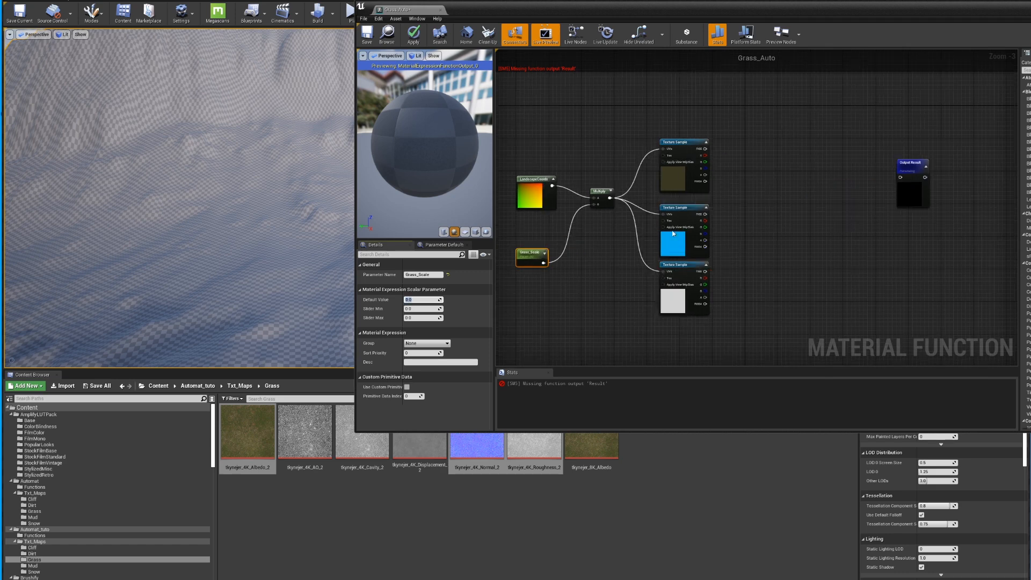
pyautogui.click(673, 234)
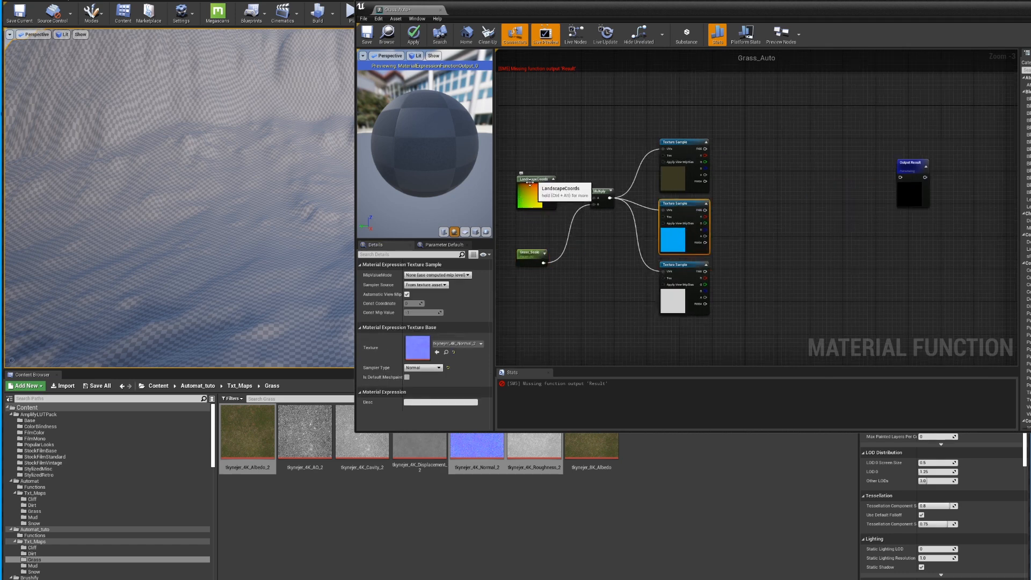
# Step: Set the Grass_Scale default value to 1.0 and move its node closer to Multiply
pyautogui.click(529, 252)
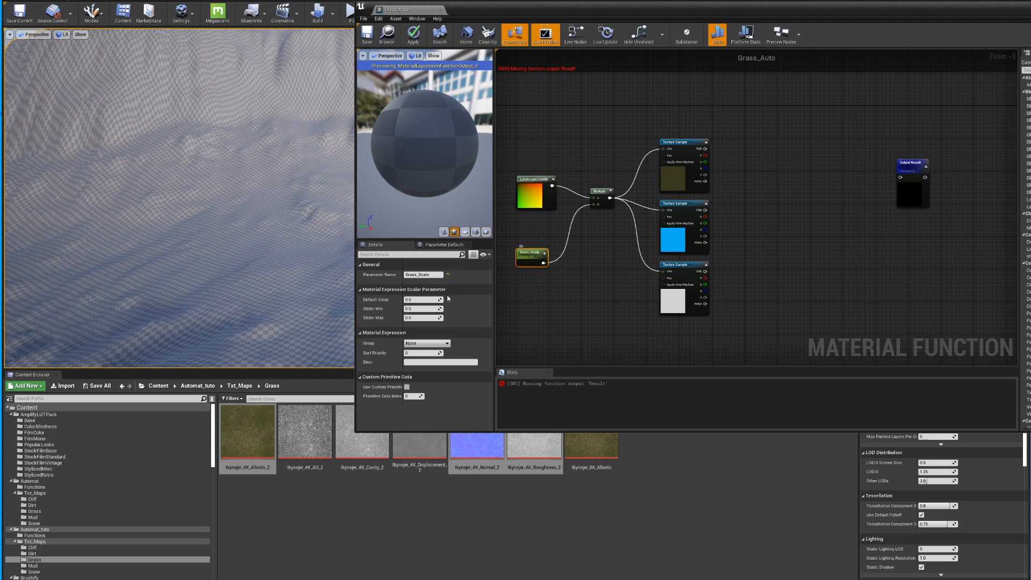
pyautogui.click(423, 300)
pyautogui.press('Return')
pyautogui.moveTo(530, 252); pyautogui.dragTo(545, 236)
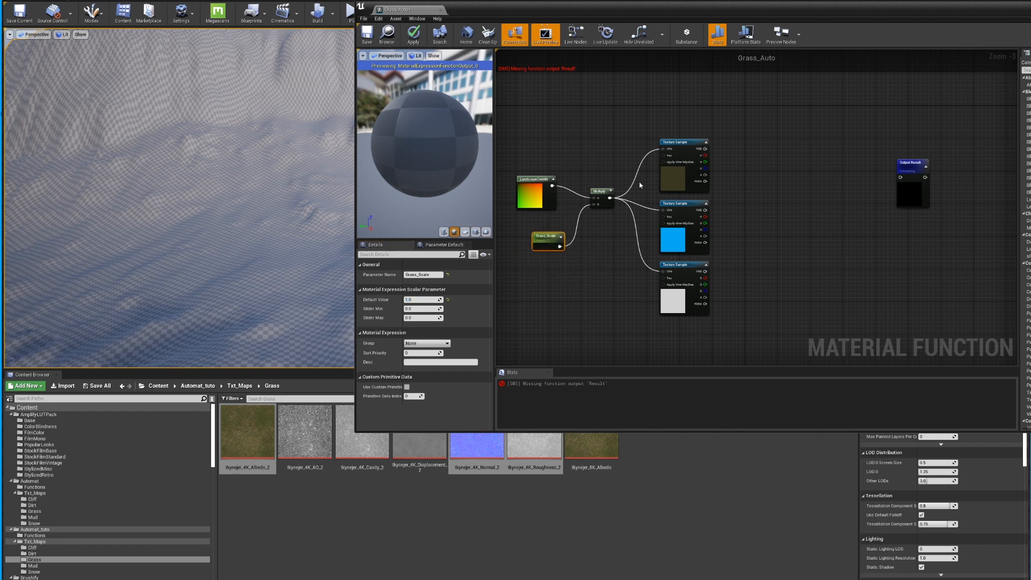
# Step: Move the Output Result node farther right and add a MakeMaterialAttributes node beside the texture samples
pyautogui.moveTo(675, 217)
pyautogui.mouseDown(button='right')
pyautogui.moveTo(634, 211)
pyautogui.moveTo(664, 225)
pyautogui.mouseUp(button='right')
pyautogui.moveTo(878, 184); pyautogui.dragTo(950, 201)
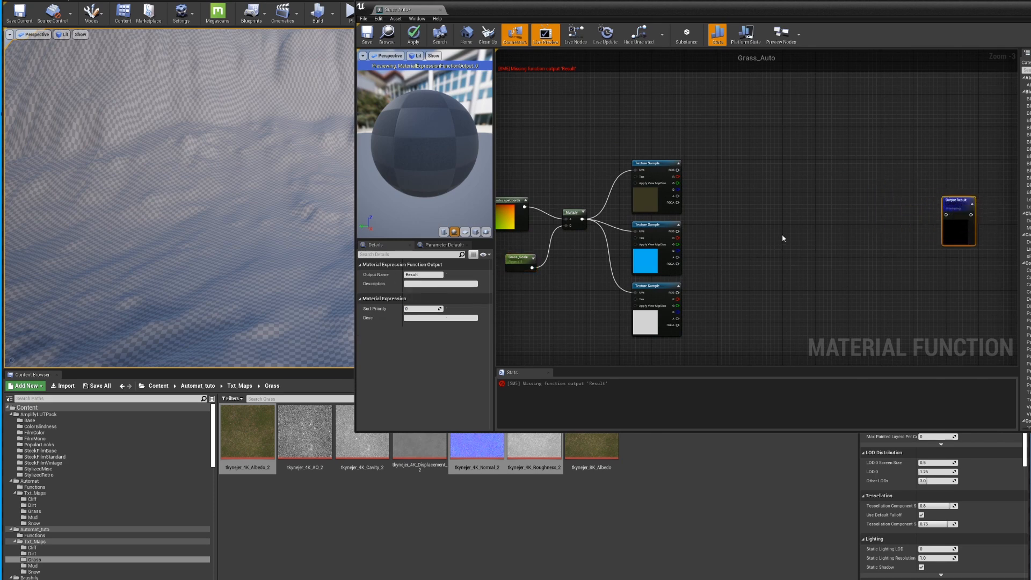
pyautogui.click(768, 184)
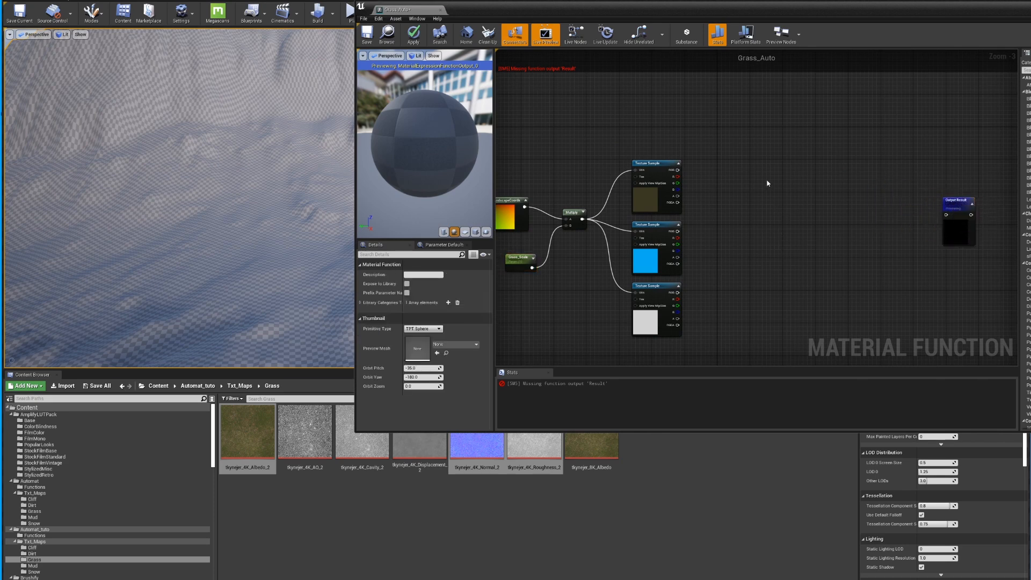
pyautogui.moveTo(756, 164); pyautogui.dragTo(756, 165, button='right')
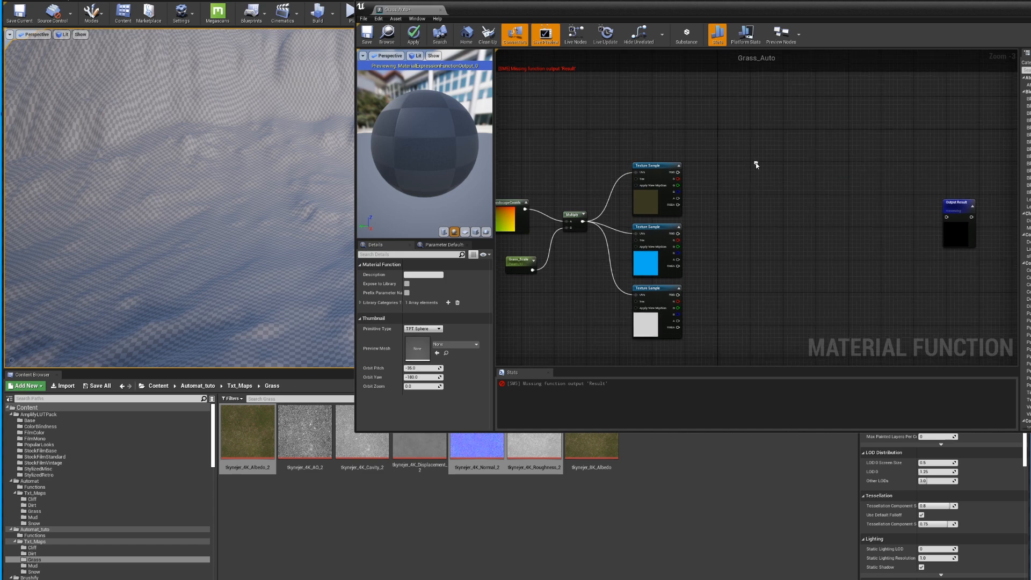
pyautogui.rightClick(757, 166)
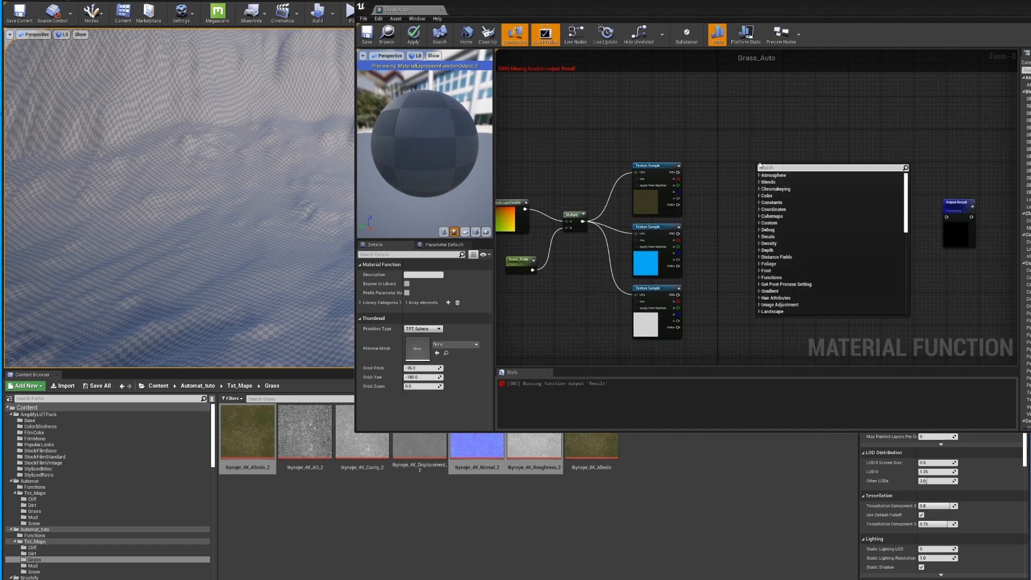
pyautogui.write('makemater')
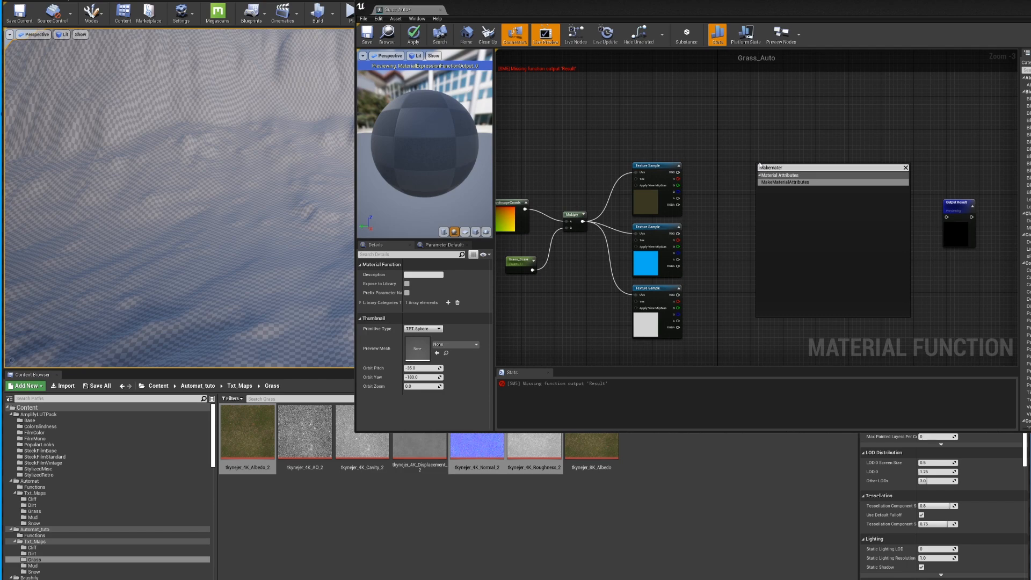
pyautogui.click(779, 183)
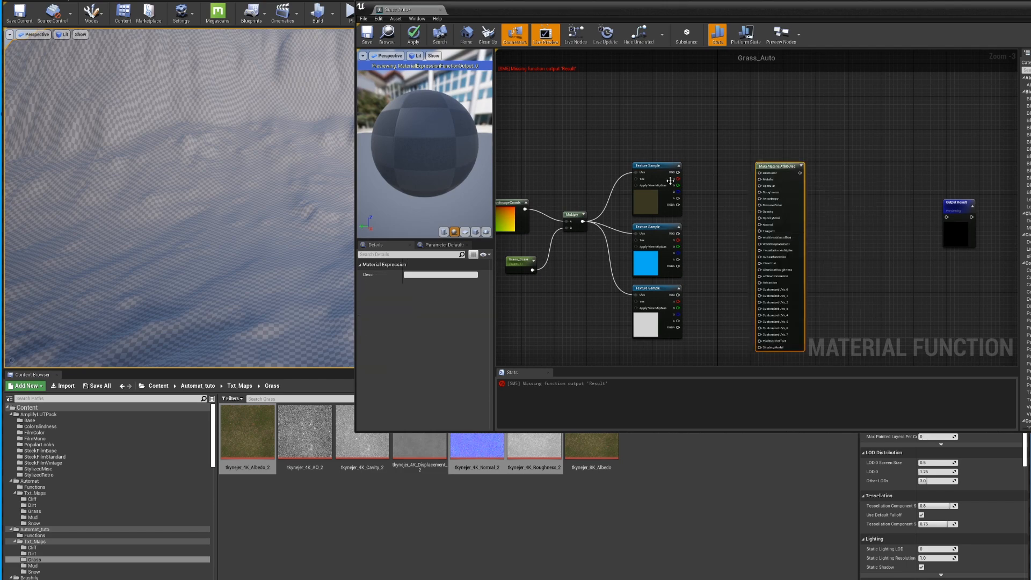
pyautogui.moveTo(767, 176); pyautogui.dragTo(729, 175)
# Step: Connect the albedo, normal and roughness samples' RGB outputs to BaseColor, Normal and Roughness of MakeMaterialAttributes
pyautogui.scroll(3, 709, 177)
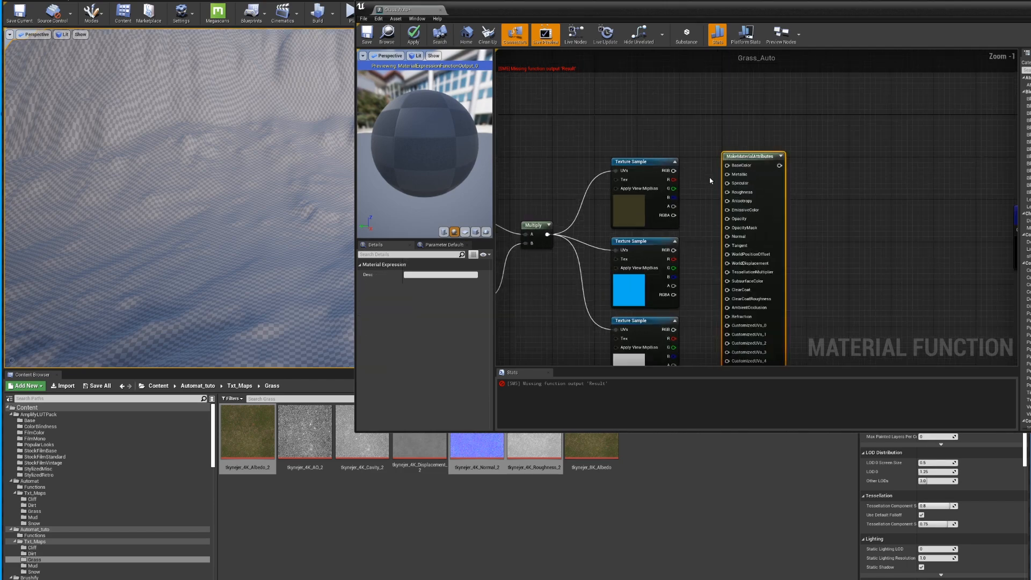
pyautogui.moveTo(667, 170); pyautogui.dragTo(729, 164)
pyautogui.moveTo(700, 258); pyautogui.dragTo(686, 159, button='right')
pyautogui.moveTo(652, 161); pyautogui.dragTo(715, 143)
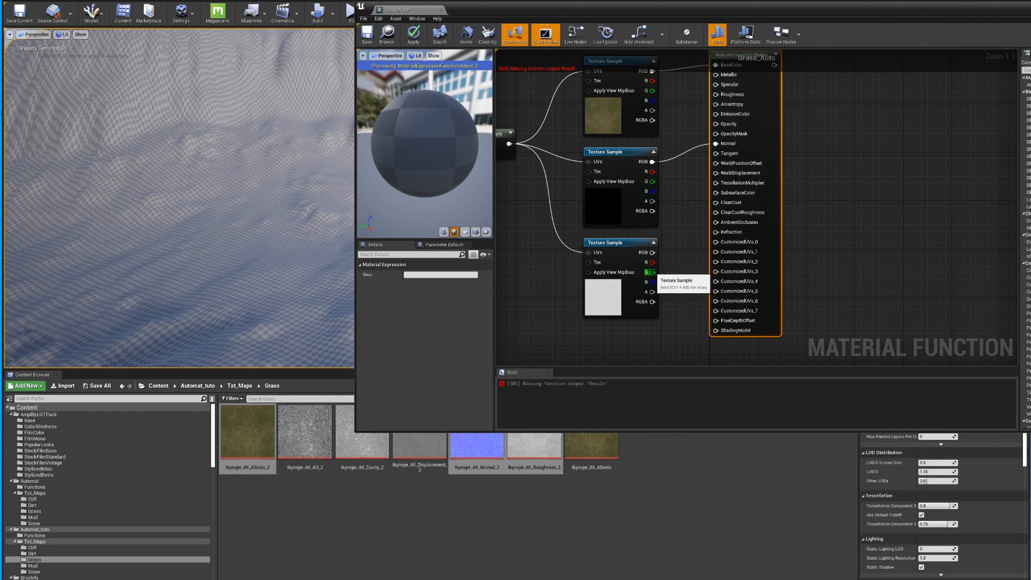
pyautogui.moveTo(651, 252); pyautogui.dragTo(715, 94)
# Step: Swap the normal and roughness texture samples so the roughness sample sits directly below the albedo
pyautogui.moveTo(625, 156)
pyautogui.mouseDown()
pyautogui.moveTo(577, 245)
pyautogui.moveTo(577, 270)
pyautogui.moveTo(623, 160)
pyautogui.moveTo(611, 142)
pyautogui.mouseUp()
pyautogui.click(611, 244)
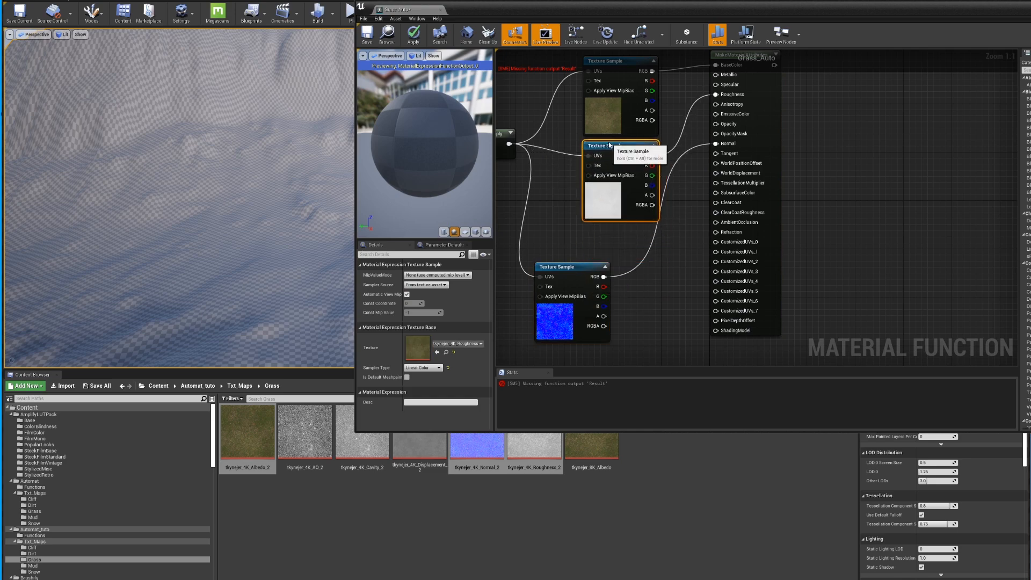
pyautogui.moveTo(583, 270); pyautogui.dragTo(623, 237)
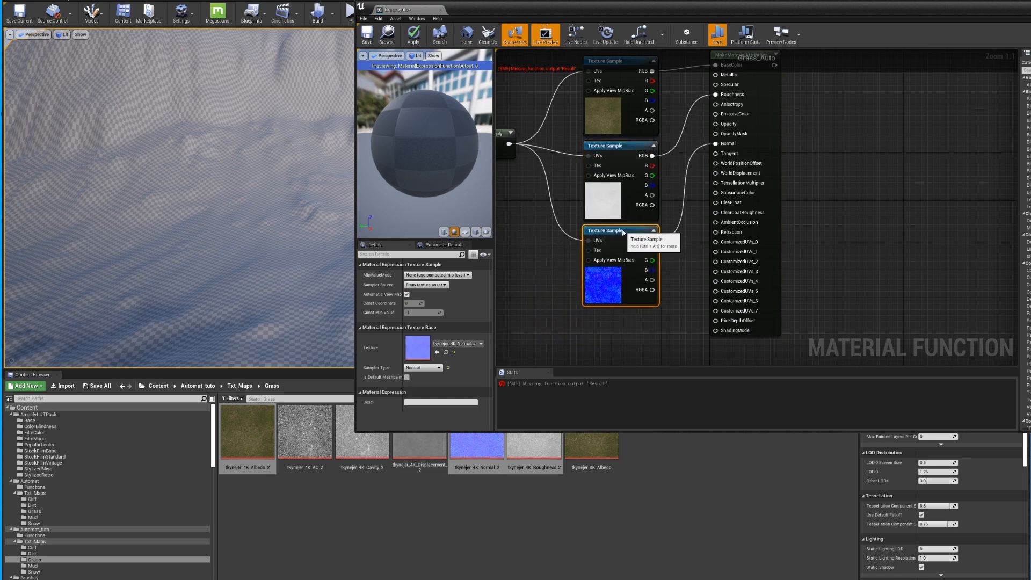
# Step: Connect MakeMaterialAttributes to the Output Result node, and apply and close the Grass_Auto function
pyautogui.scroll(-5, 692, 144)
pyautogui.scroll(3, 687, 177)
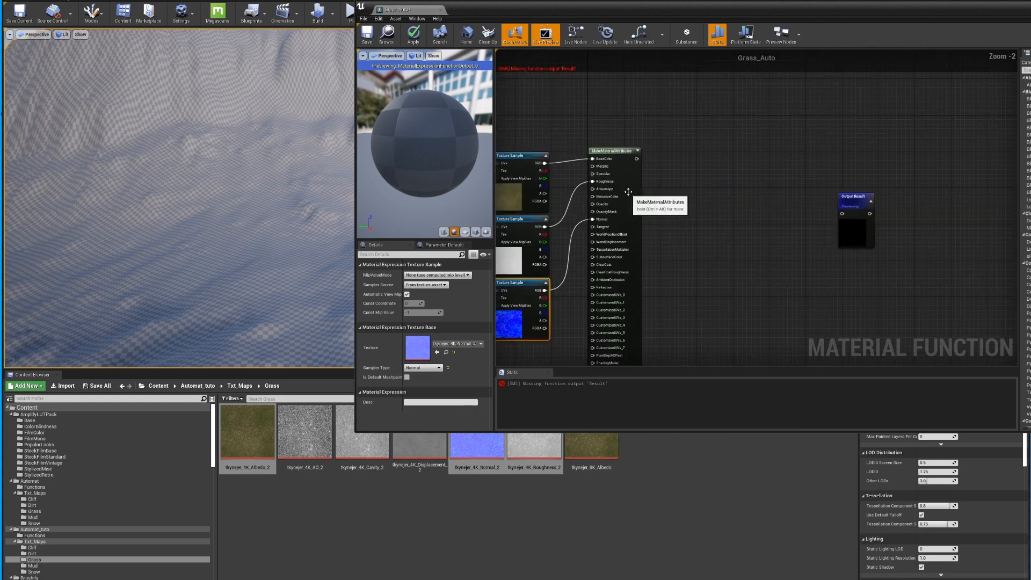
pyautogui.moveTo(647, 172); pyautogui.dragTo(842, 215)
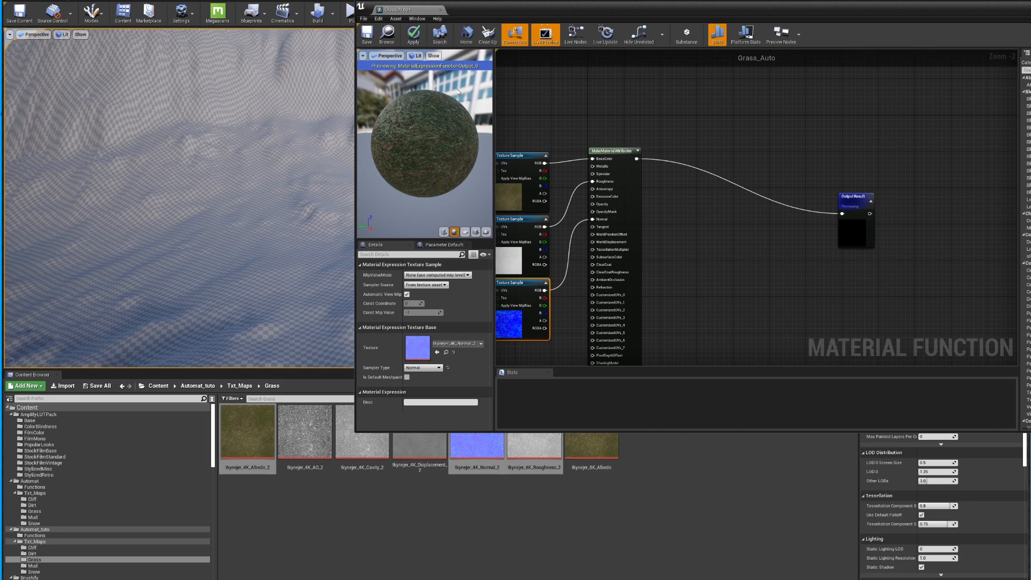
pyautogui.click(414, 33)
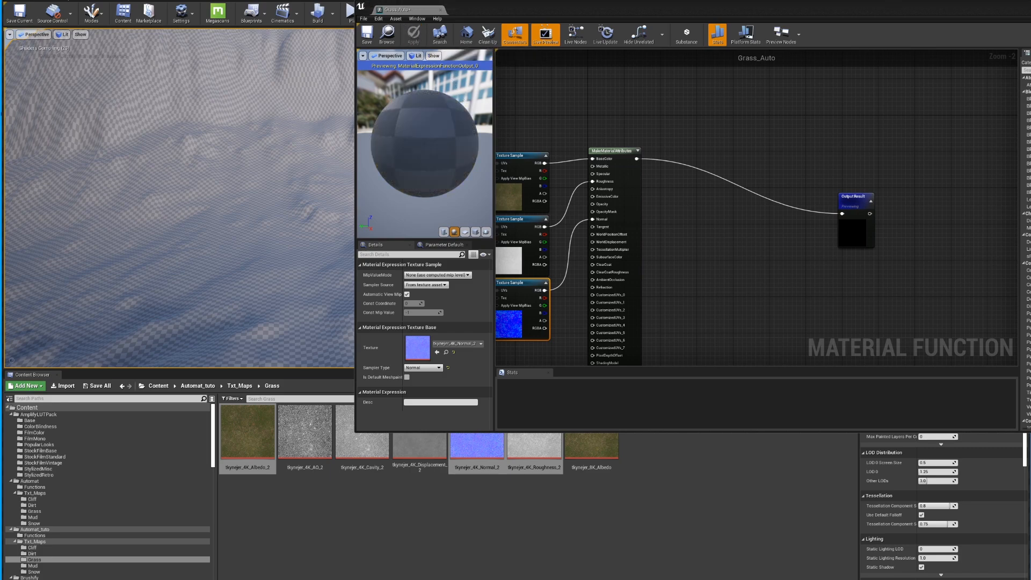
pyautogui.click(1026, 6)
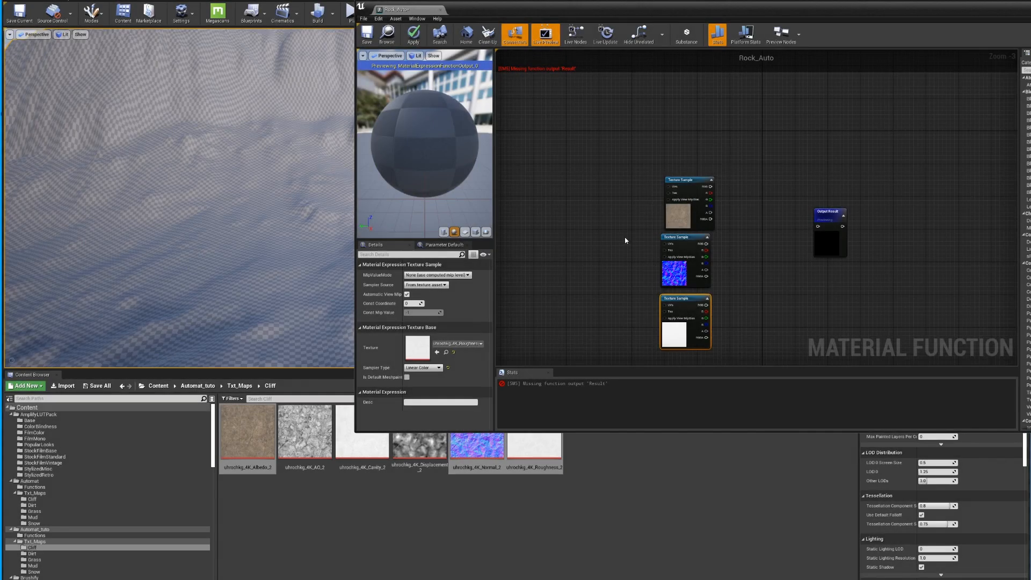
# Step: Add a LandscapeLayerCoords node to the Rock_Auto graph, placed well left of the rock texture samples
pyautogui.moveTo(625, 240); pyautogui.dragTo(658, 257, button='right')
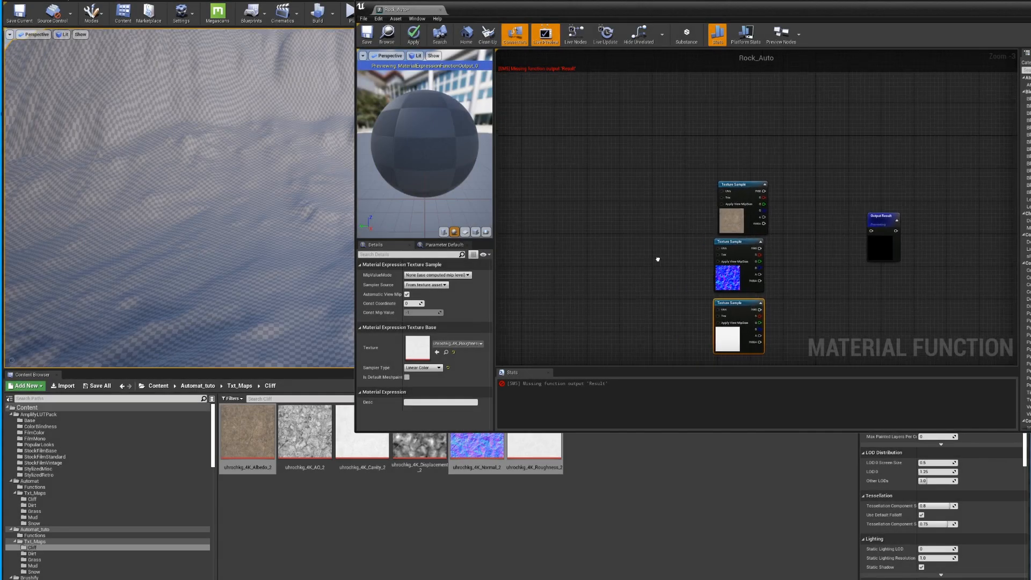
pyautogui.rightClick(611, 251)
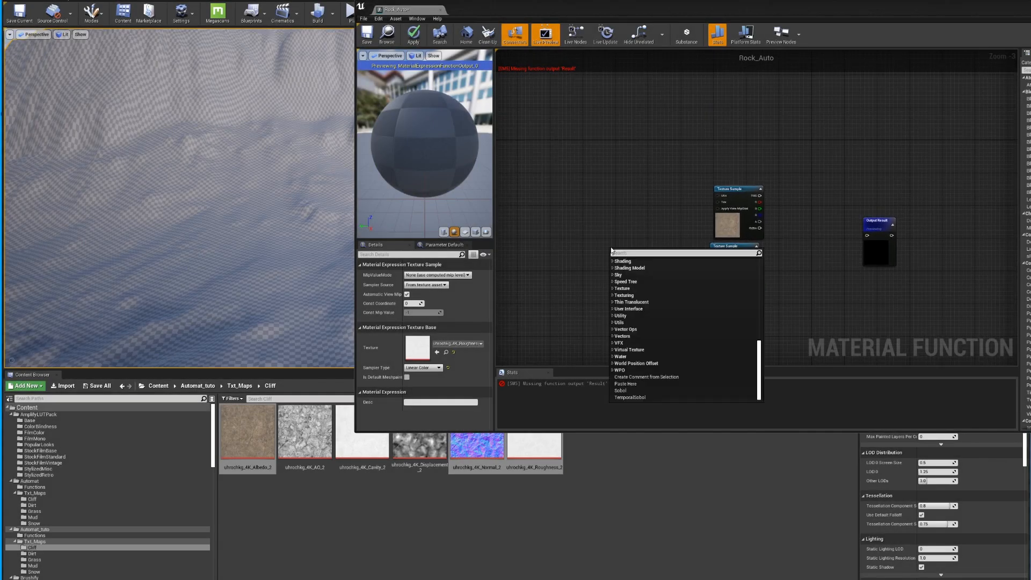
pyautogui.write('lands')
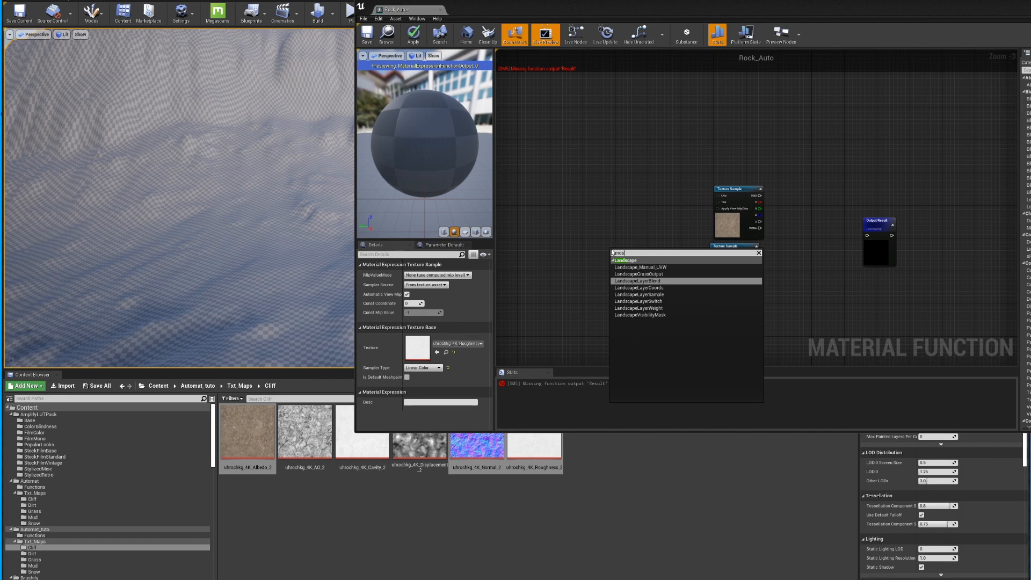
pyautogui.click(639, 288)
pyautogui.moveTo(636, 258); pyautogui.dragTo(594, 228)
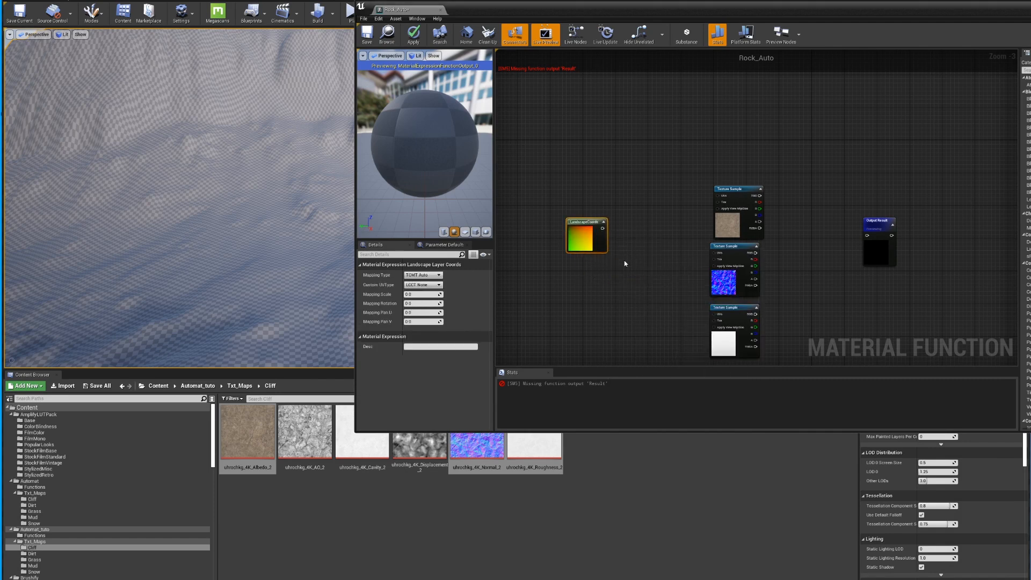
# Step: Add a Multiply node and a scalar parameter named Rock_Scale to the Rock_Auto graph
pyautogui.click(645, 238)
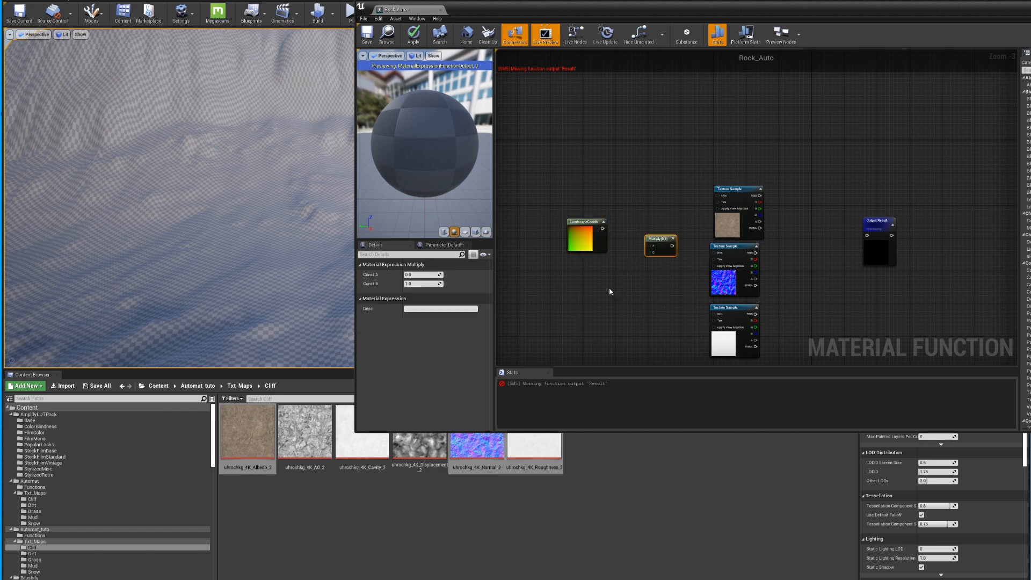
pyautogui.click(610, 291)
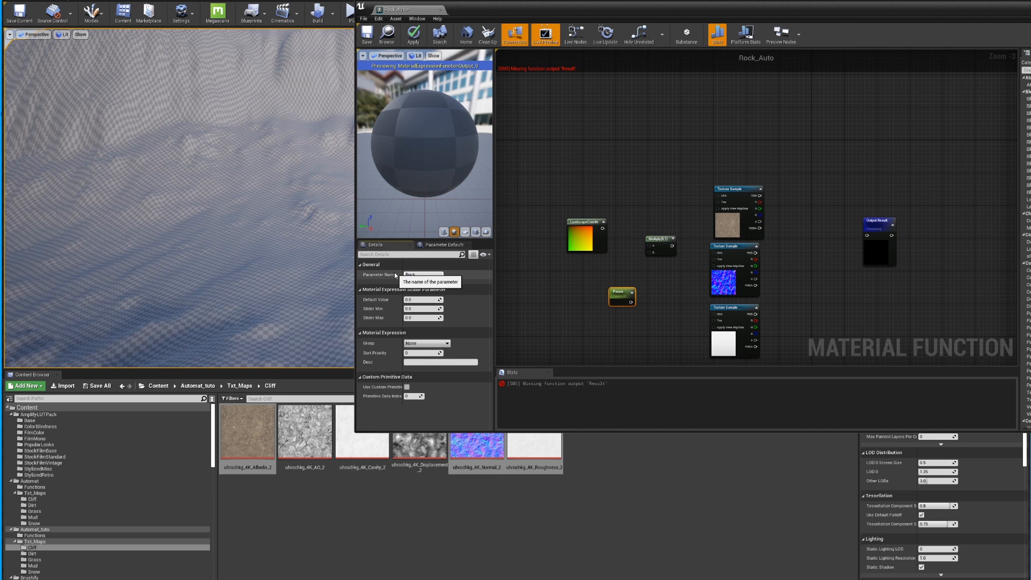
pyautogui.write('Rock_Scale')
pyautogui.press('Return')
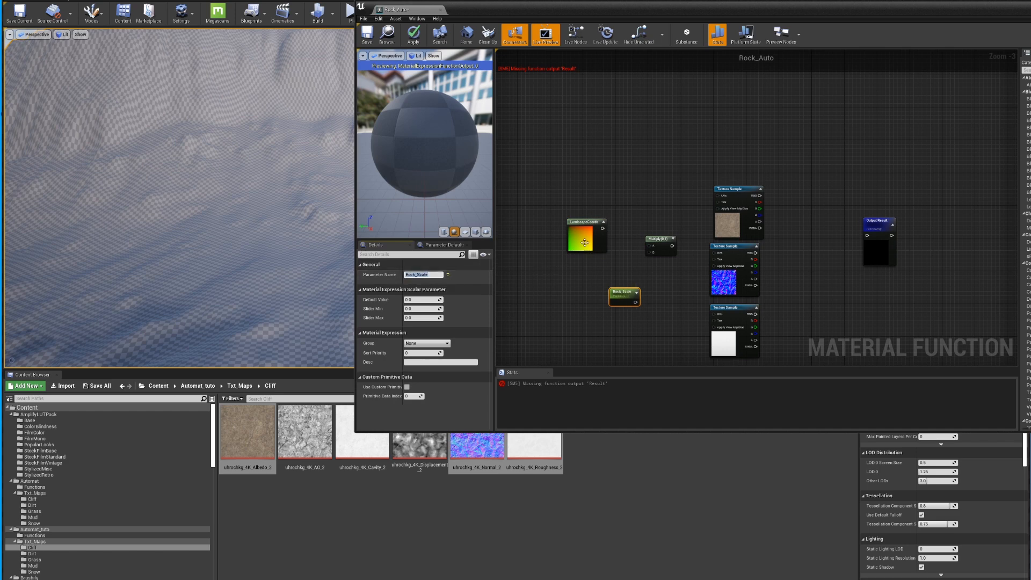
# Step: Multiply LandscapeLayerCoords by Rock_Scale and connect the result to the UVs of all three rock texture samples
pyautogui.moveTo(603, 229); pyautogui.dragTo(654, 247)
pyautogui.moveTo(635, 302); pyautogui.dragTo(717, 195)
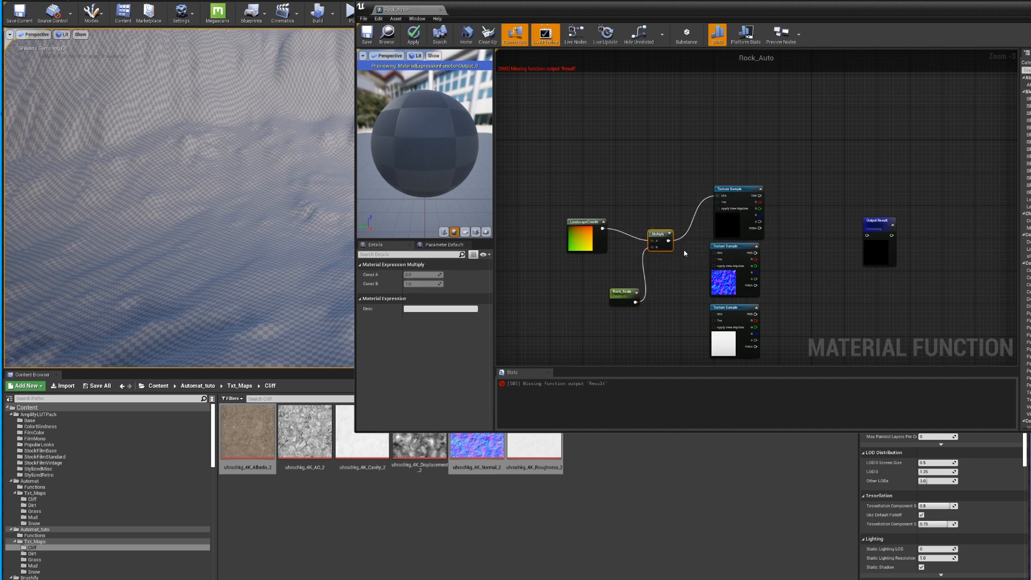
pyautogui.moveTo(668, 241); pyautogui.dragTo(713, 315)
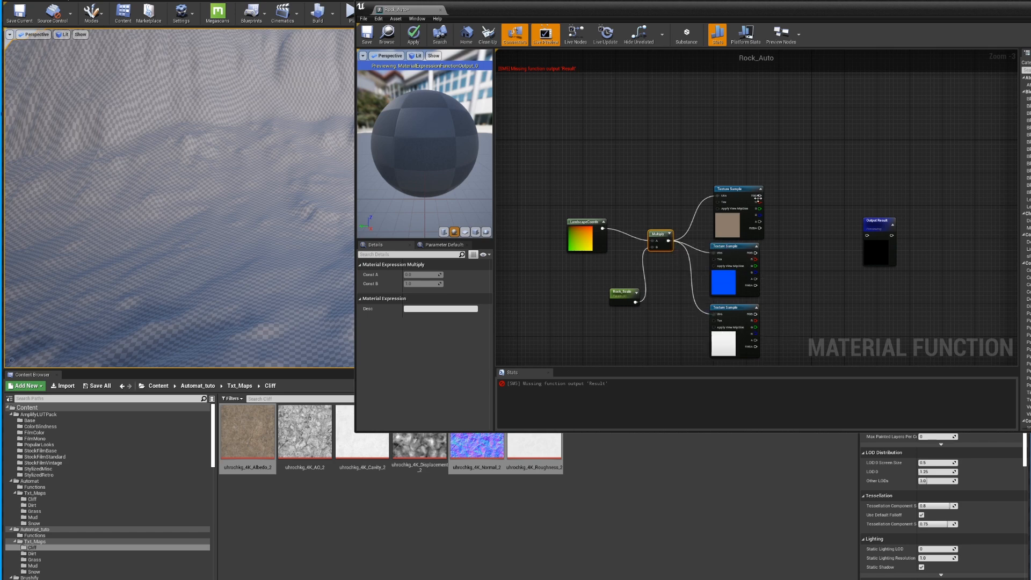
# Step: Move the Output Result node farther right and add a MakeMaterialAttributes node between it and the texture samples
pyautogui.moveTo(859, 245); pyautogui.dragTo(787, 203, button='right')
pyautogui.moveTo(773, 145); pyautogui.dragTo(873, 172)
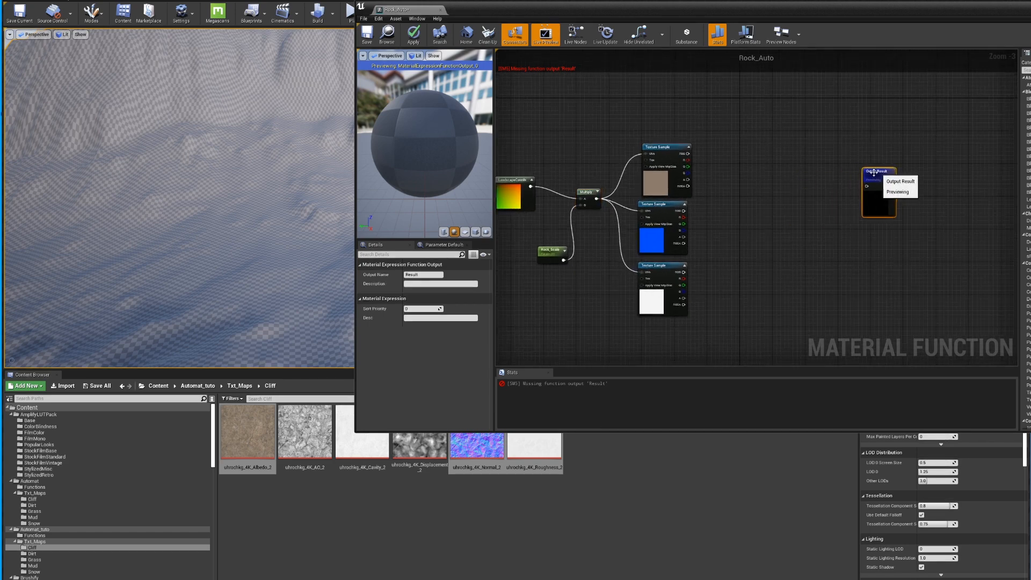
pyautogui.rightClick(776, 196)
pyautogui.write('mak')
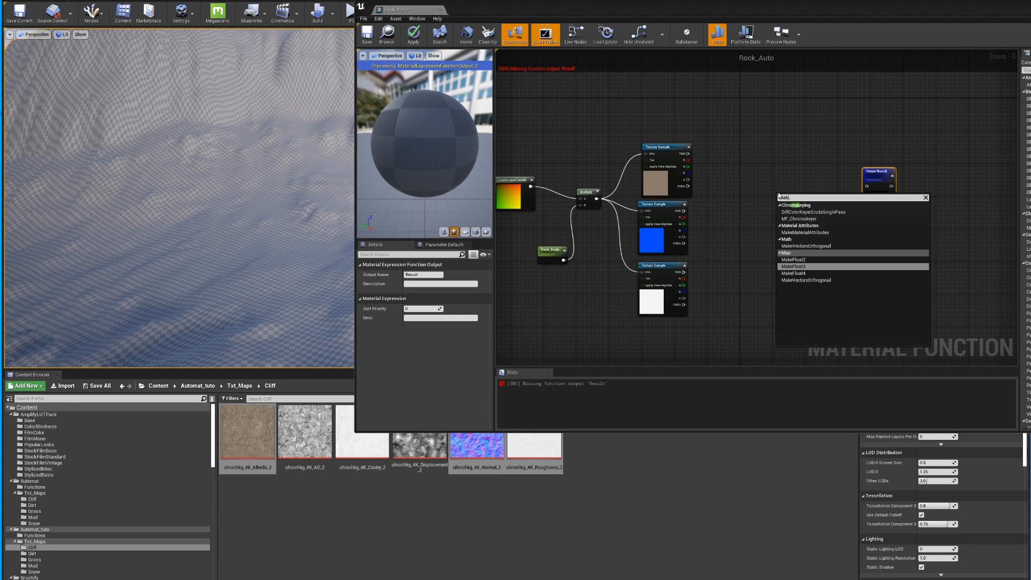
pyautogui.write('emate')
pyautogui.press('Return')
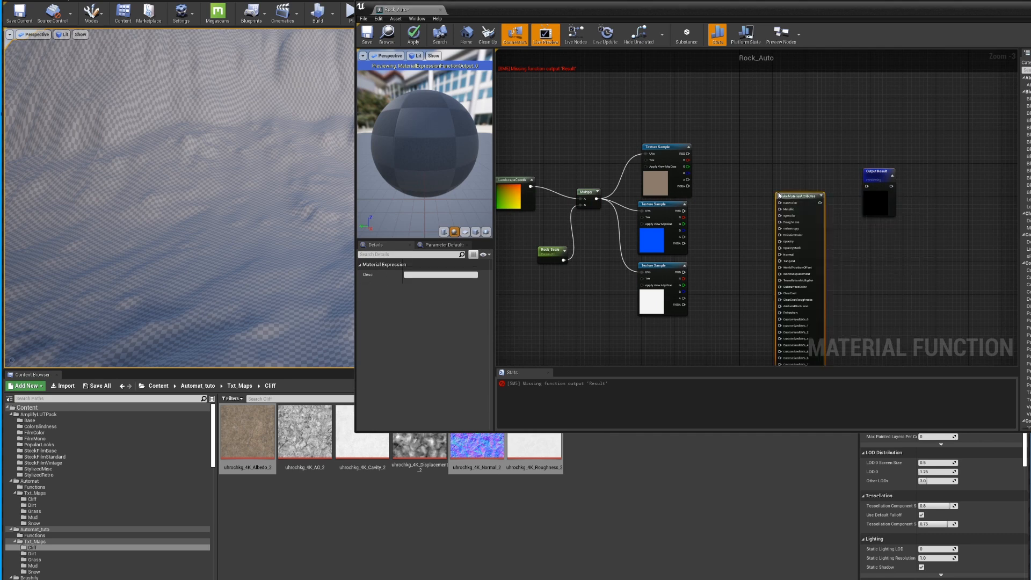
pyautogui.moveTo(789, 197); pyautogui.dragTo(762, 138)
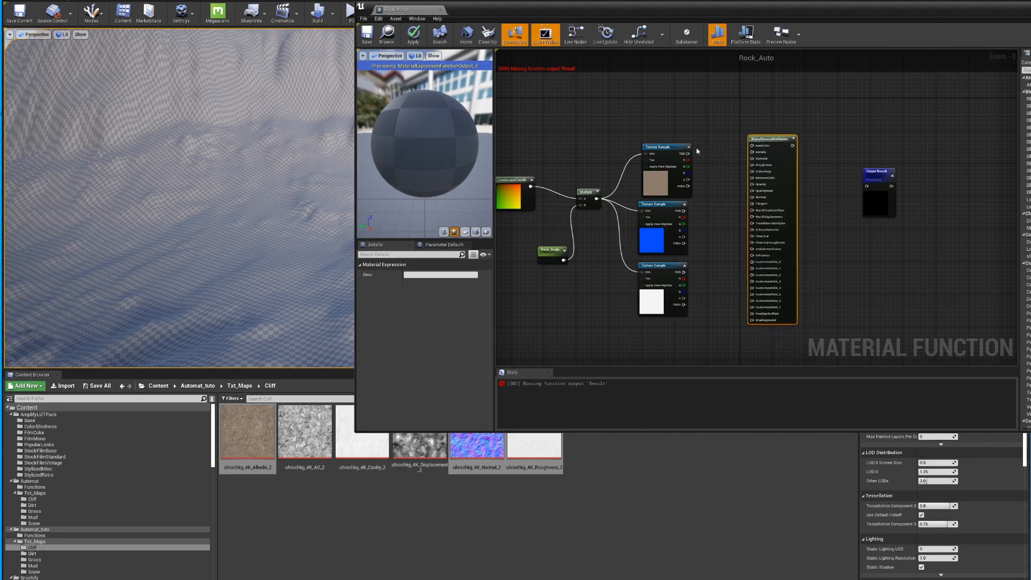
# Step: Connect the albedo, roughness and normal samples to BaseColor, Roughness and Normal of MakeMaterialAttributes, stacking the roughness sample above the normal
pyautogui.scroll(3, 692, 157)
pyautogui.moveTo(681, 157); pyautogui.dragTo(775, 145)
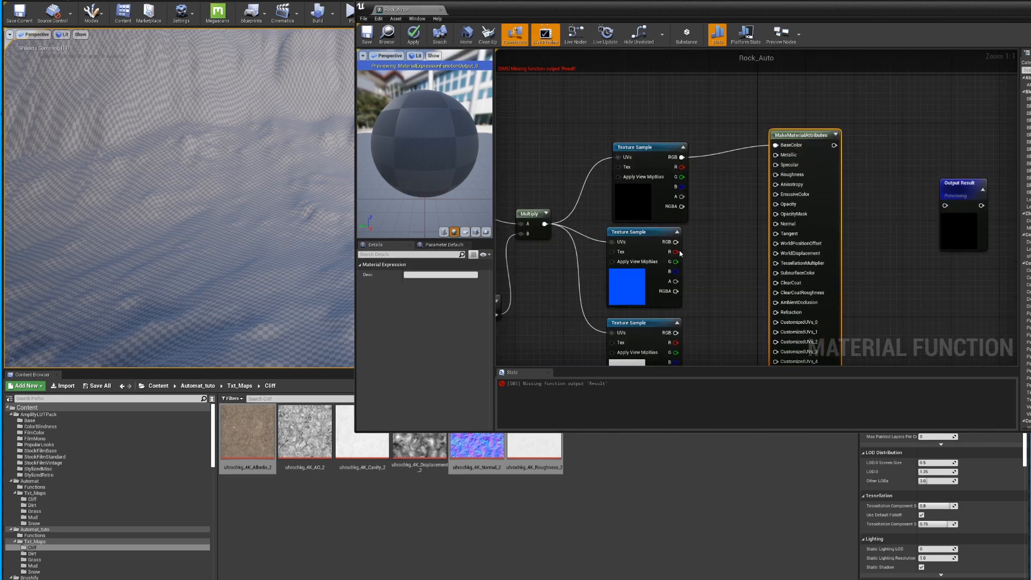
pyautogui.moveTo(676, 243); pyautogui.dragTo(672, 194, button='right')
pyautogui.moveTo(672, 284); pyautogui.dragTo(784, 127)
pyautogui.moveTo(618, 184); pyautogui.dragTo(568, 305)
pyautogui.moveTo(610, 280); pyautogui.dragTo(616, 194)
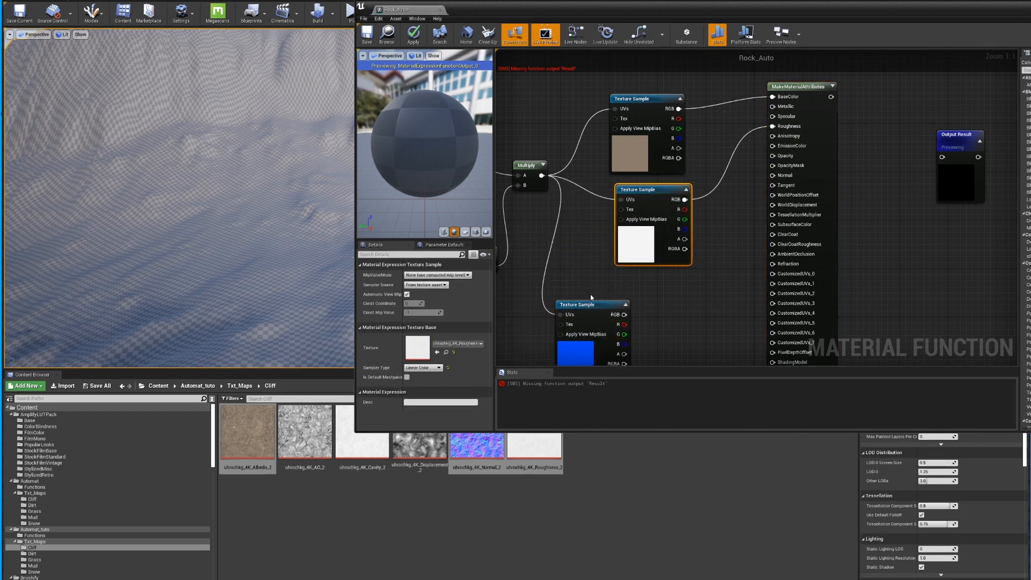
pyautogui.moveTo(595, 306); pyautogui.dragTo(731, 174)
pyautogui.moveTo(776, 187); pyautogui.dragTo(776, 176)
# Step: Connect MakeMaterialAttributes to the Output Result node and apply the Rock_Auto function
pyautogui.moveTo(869, 158); pyautogui.dragTo(765, 175, button='right')
pyautogui.moveTo(727, 113); pyautogui.dragTo(837, 173)
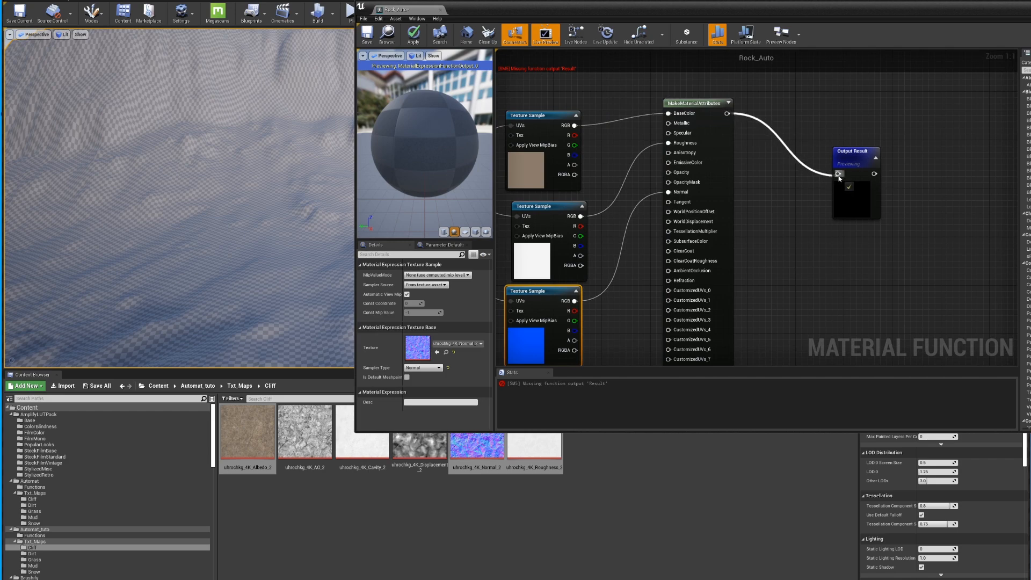
pyautogui.click(417, 46)
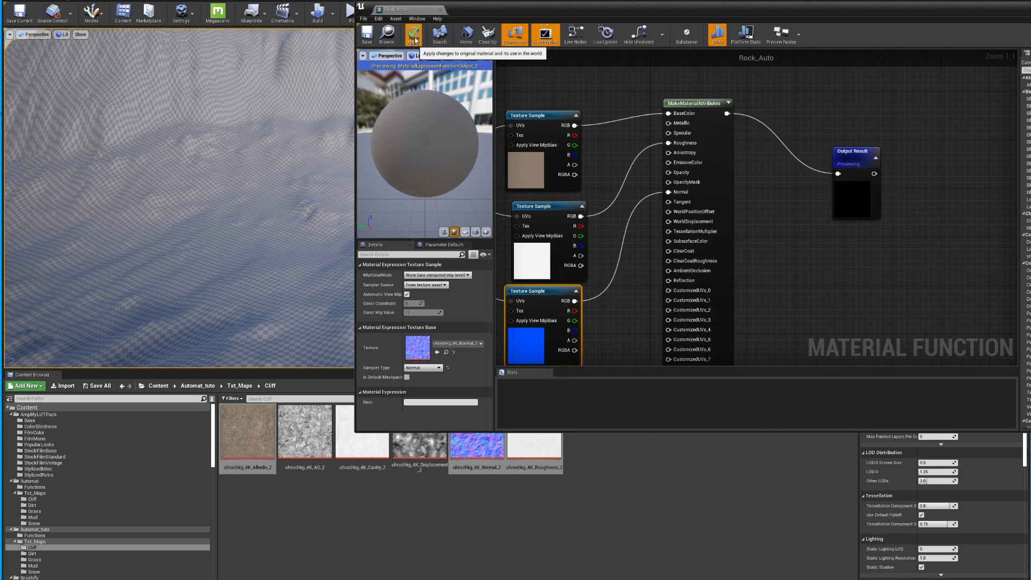
# Step: Set the Rock_Scale parameter's default value to 1 and apply the change to the function
pyautogui.moveTo(578, 225); pyautogui.dragTo(759, 193, button='right')
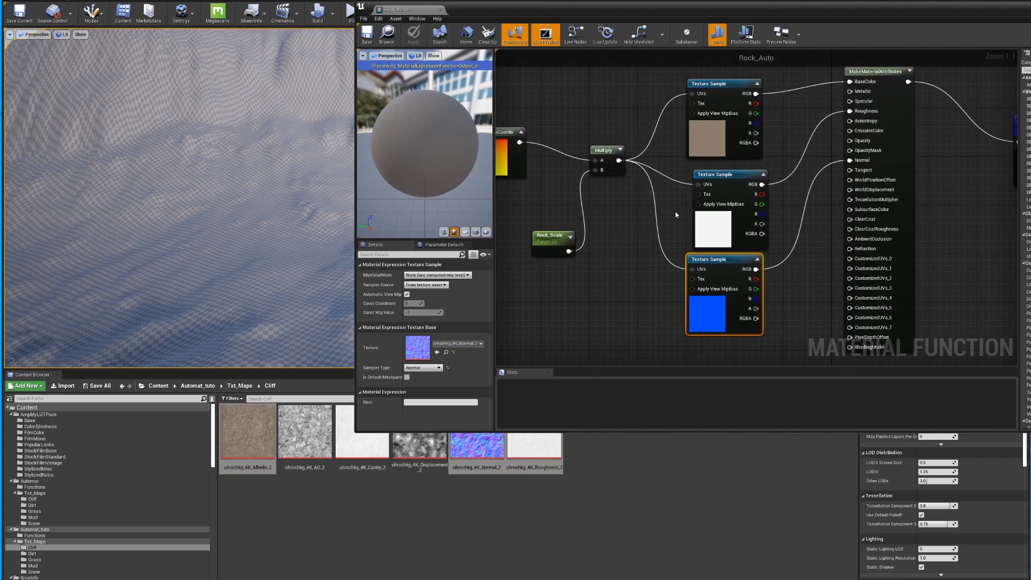
pyautogui.click(551, 236)
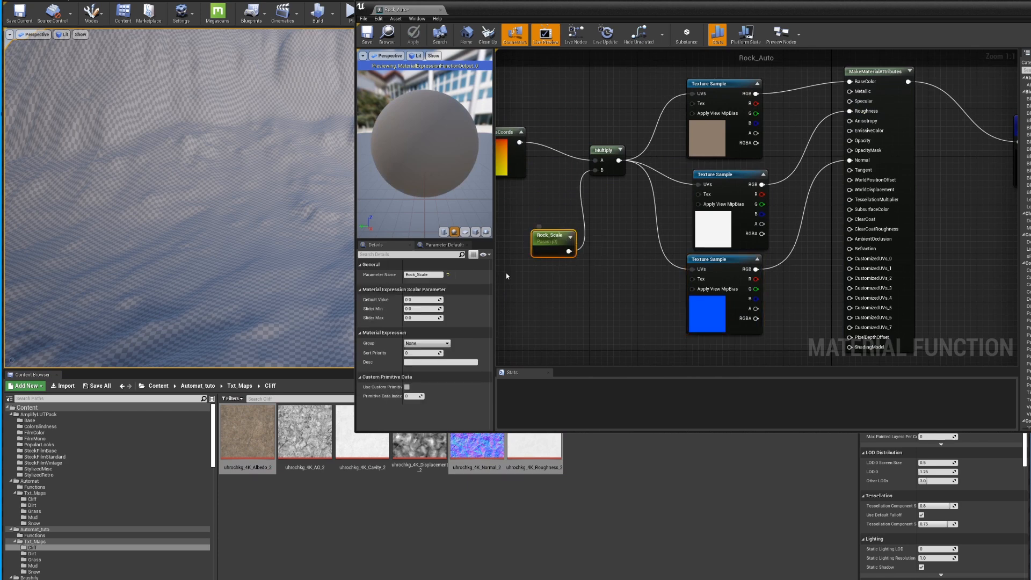
pyautogui.click(416, 300)
pyautogui.write('1')
pyautogui.press('Return')
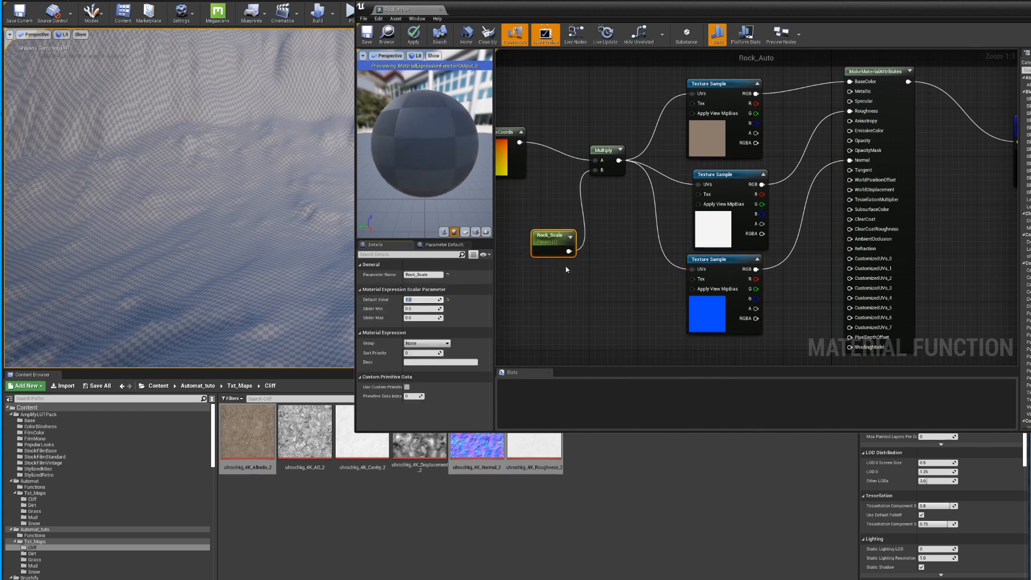
pyautogui.click(415, 41)
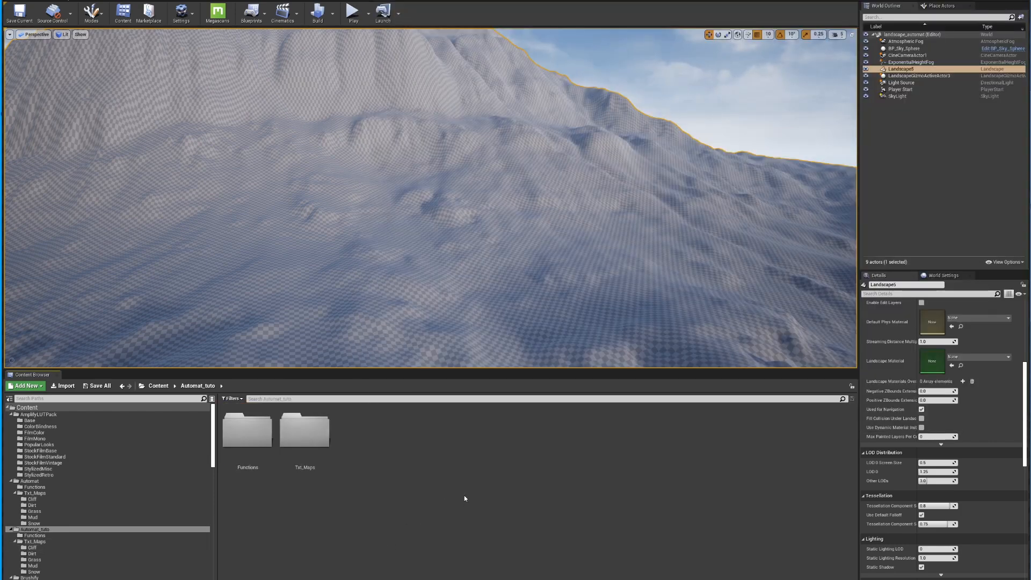
# Step: Create a material named Auto_Land_GR in the Automat_tuto folder and open it for editing
pyautogui.rightClick(407, 434)
pyautogui.click(431, 295)
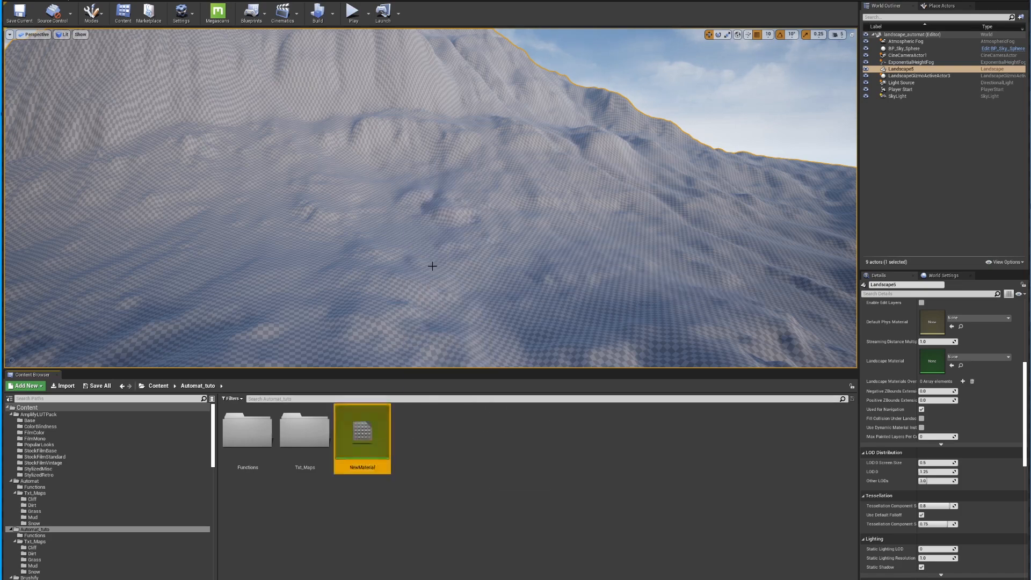
pyautogui.write('Au')
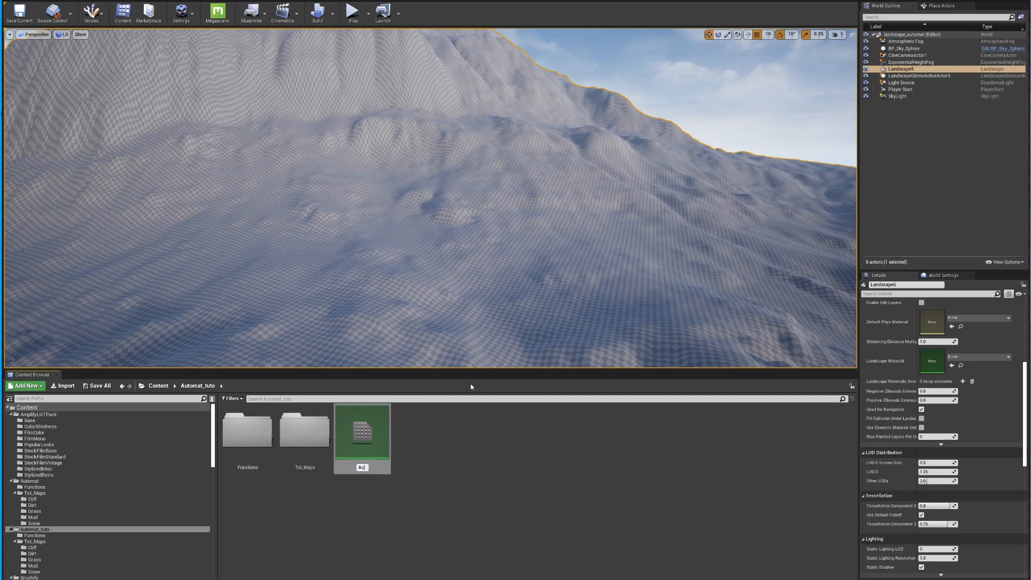
pyautogui.write('to_Land_GR')
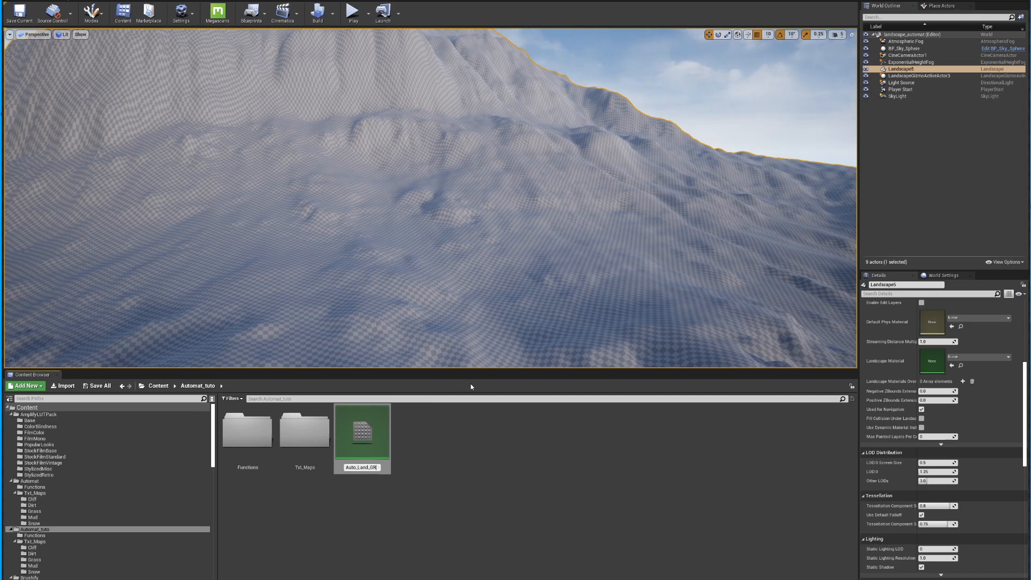
pyautogui.press('Return')
pyautogui.press('Return')
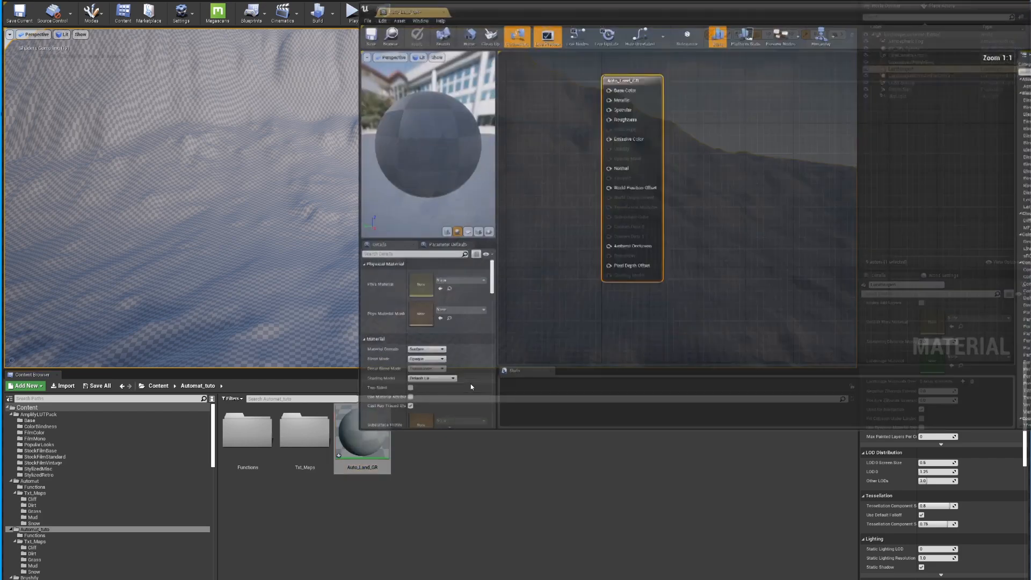
# Step: Add the Grass_Auto and Rock_Auto functions to the material graph, stacked well left of the material's main node
pyautogui.moveTo(658, 146); pyautogui.dragTo(781, 164, button='right')
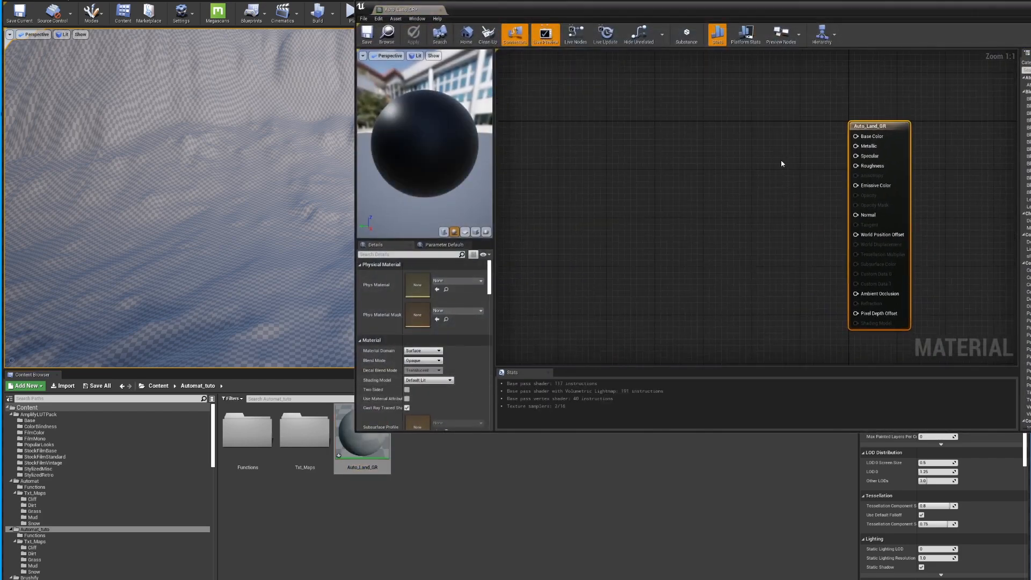
pyautogui.doubleClick(248, 431)
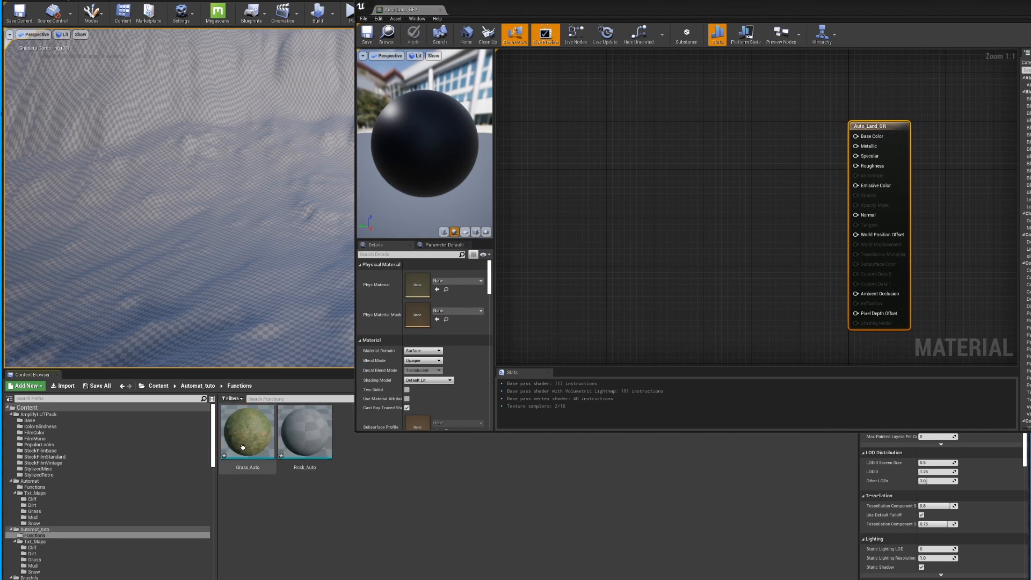
pyautogui.click(248, 443)
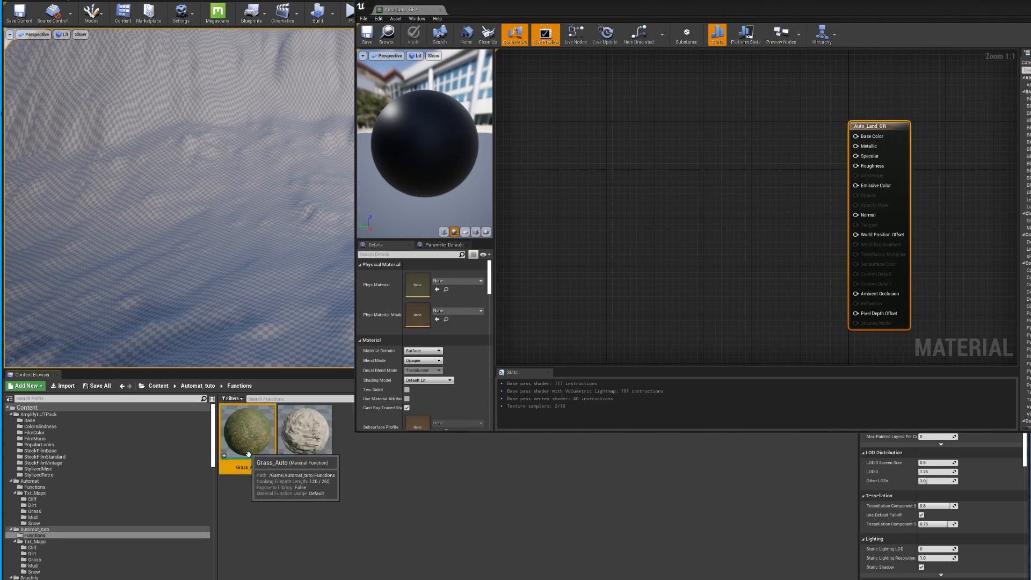
pyautogui.keyDown('ctrl'); pyautogui.click(310, 448); pyautogui.keyUp('ctrl')
pyautogui.moveTo(310, 449); pyautogui.dragTo(612, 180)
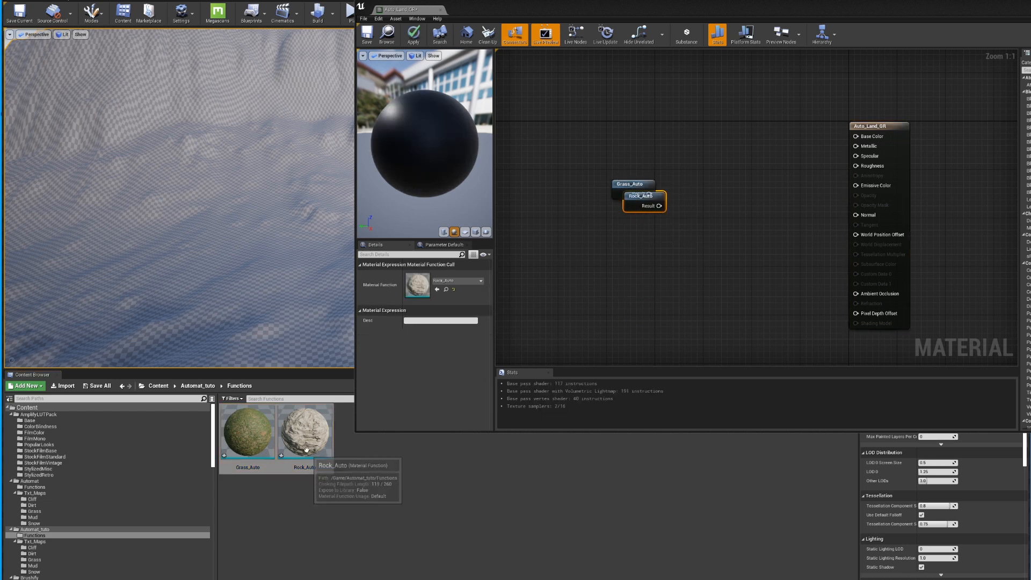
pyautogui.moveTo(642, 198); pyautogui.dragTo(601, 274)
pyautogui.moveTo(640, 190); pyautogui.dragTo(572, 193)
pyautogui.moveTo(601, 273); pyautogui.dragTo(563, 219)
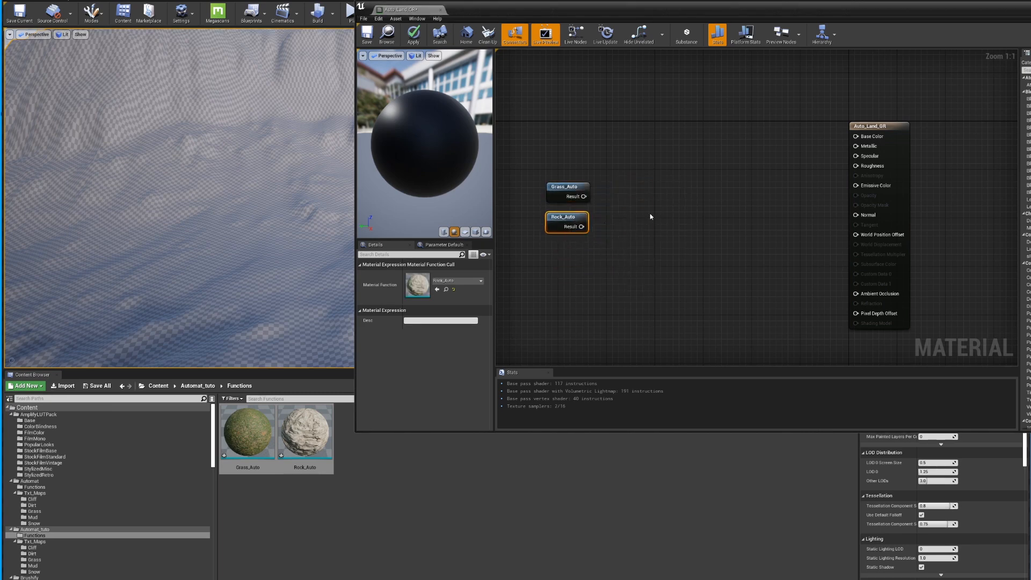
# Step: Add a BreakMaterialAttributes node between the two function nodes and the material's main node
pyautogui.scroll(-2, 693, 224)
pyautogui.moveTo(651, 215); pyautogui.dragTo(676, 213, button='right')
pyautogui.scroll(2, 696, 201)
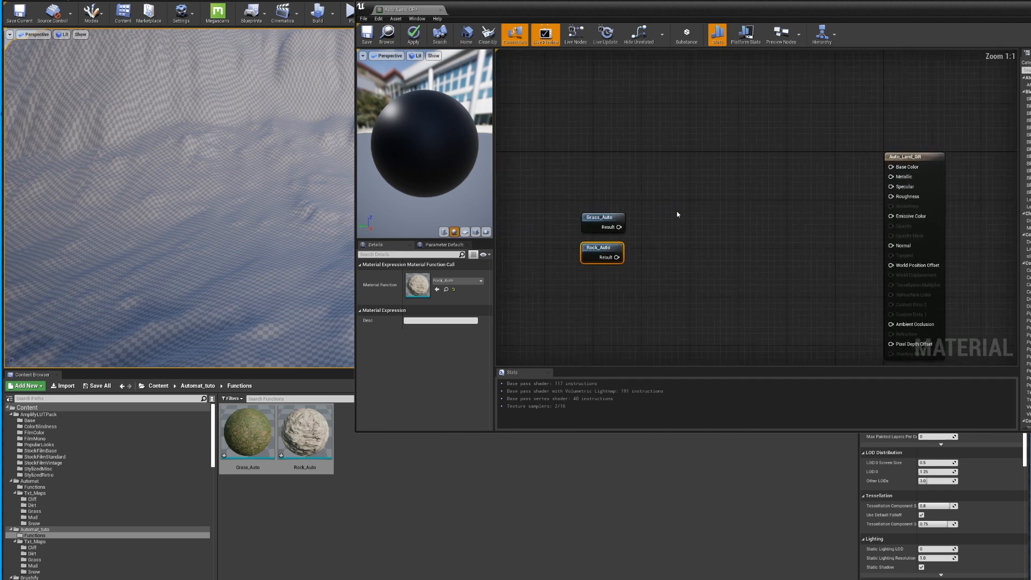
pyautogui.click(670, 194)
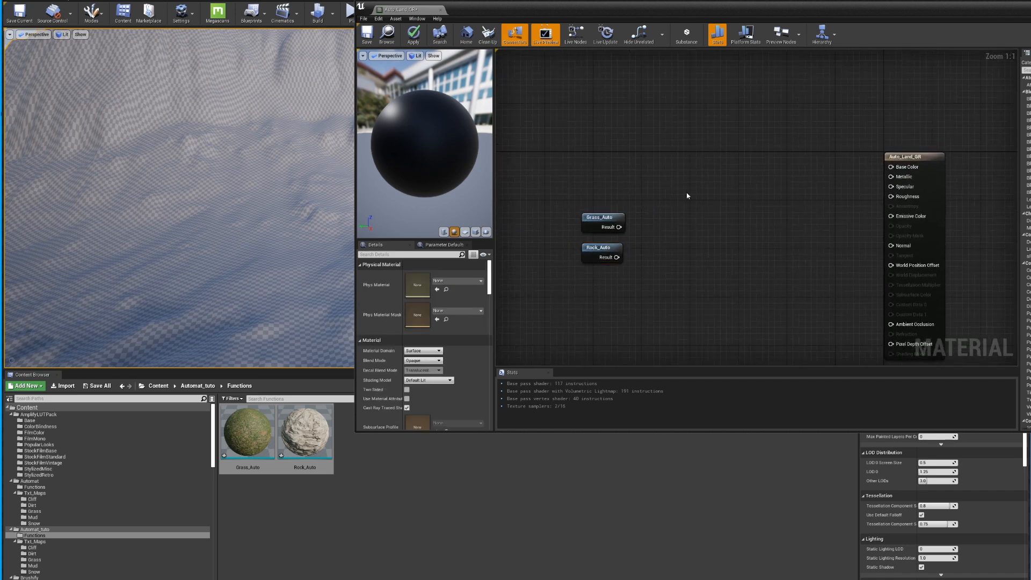
pyautogui.rightClick(738, 181)
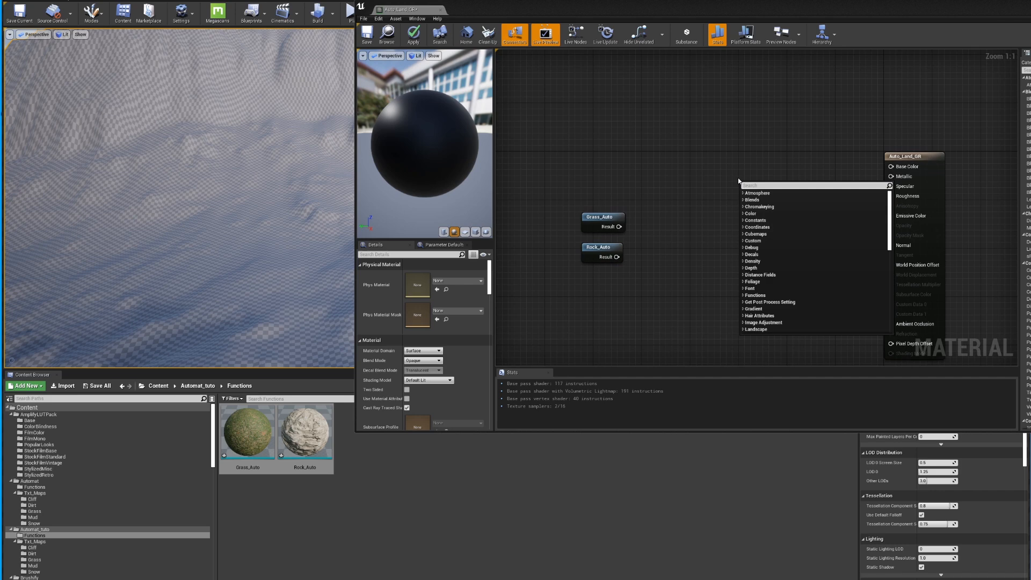
pyautogui.write('breakma')
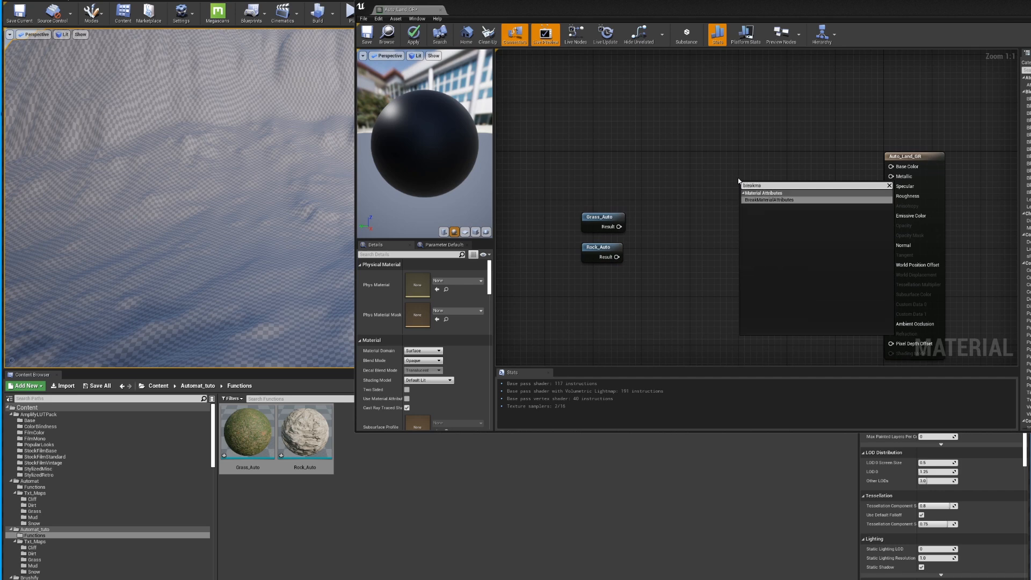
pyautogui.click(760, 202)
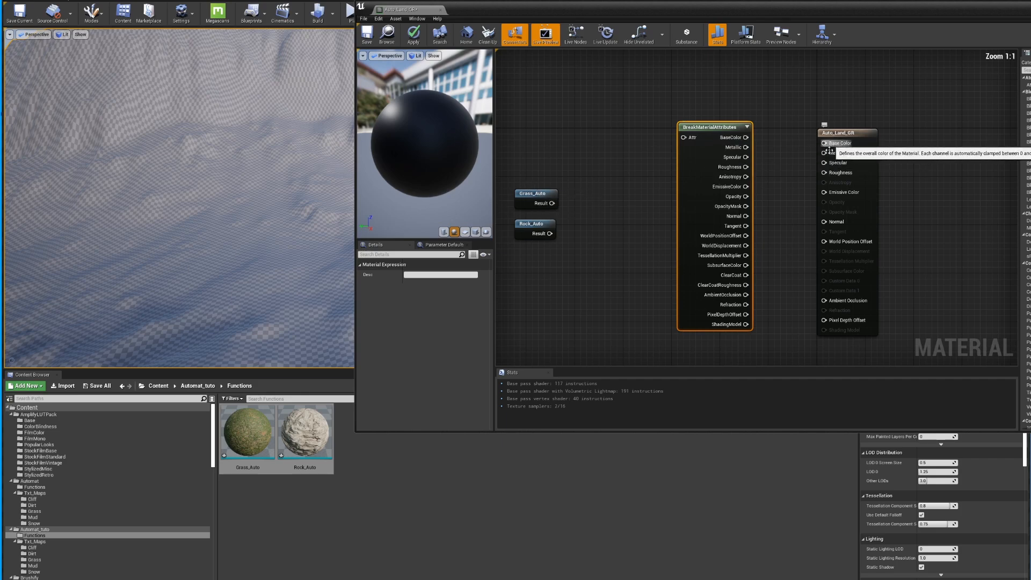
# Step: Connect the BaseColor, Roughness and Normal outputs of BreakMaterialAttributes to the matching inputs of the Auto_Land_GR node
pyautogui.moveTo(806, 175); pyautogui.dragTo(747, 151, button='right')
pyautogui.moveTo(686, 102); pyautogui.dragTo(764, 108)
pyautogui.moveTo(690, 136); pyautogui.dragTo(765, 138)
pyautogui.moveTo(686, 181); pyautogui.dragTo(765, 186)
# Step: Add a BlendMaterialAttributes node between the function nodes and BreakMaterialAttributes
pyautogui.moveTo(572, 196); pyautogui.dragTo(658, 207, button='right')
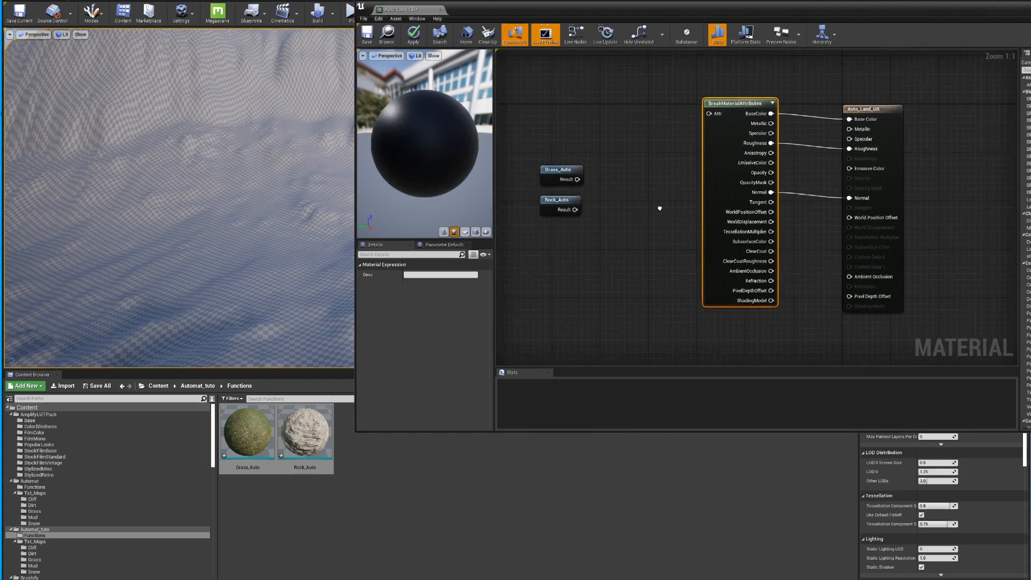
pyautogui.rightClick(685, 187)
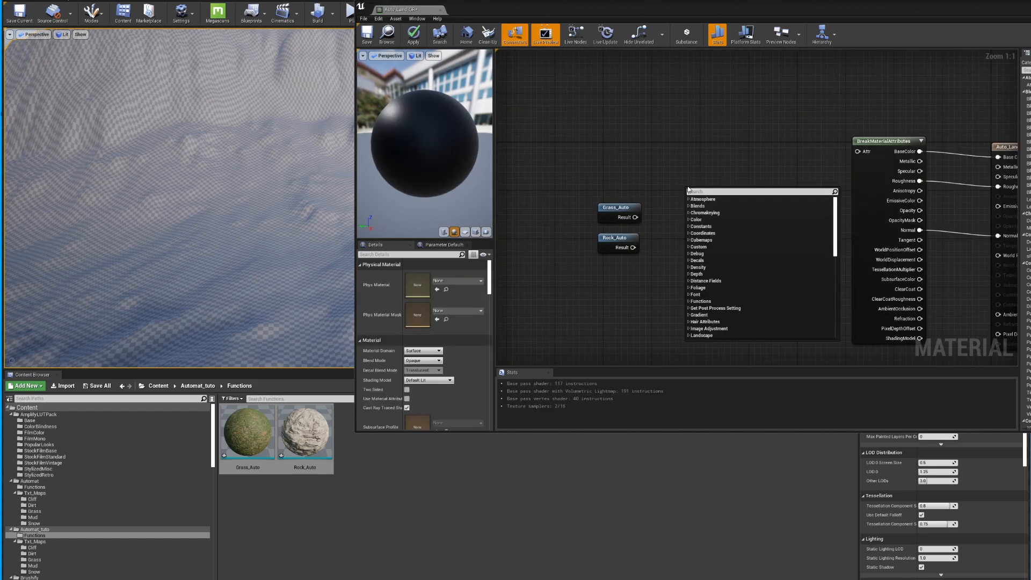
pyautogui.write('blendmate')
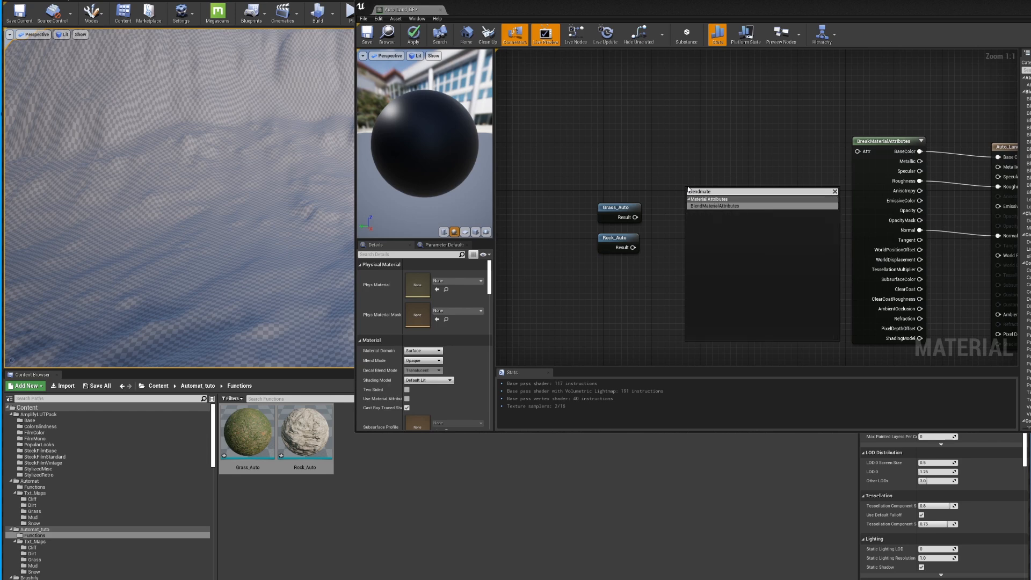
pyautogui.click(721, 206)
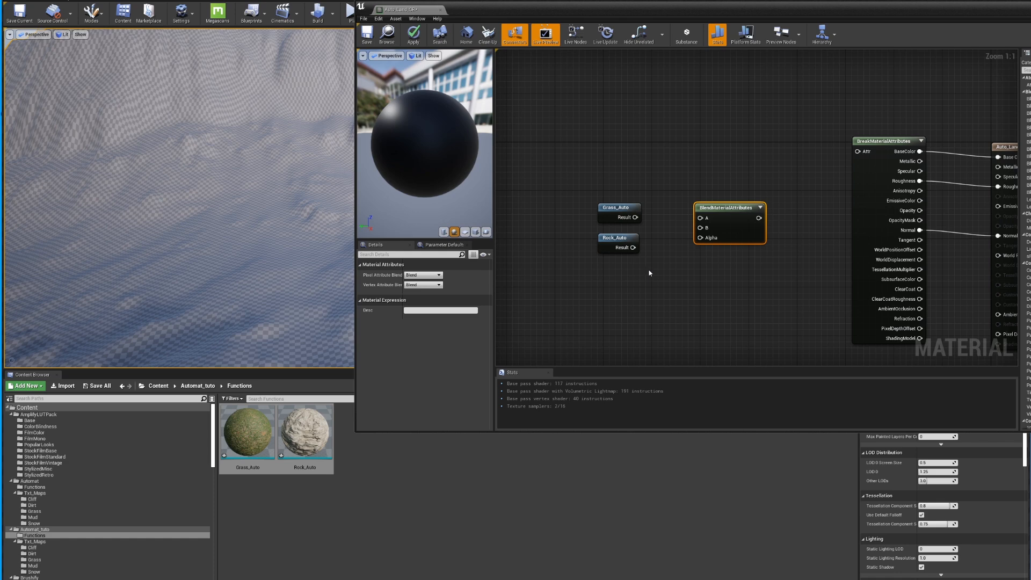
# Step: Connect Rock_Auto to input A of BlendMaterialAttributes and rearrange the function nodes so Rock_Auto sits above Grass_Auto
pyautogui.moveTo(633, 246); pyautogui.dragTo(700, 218)
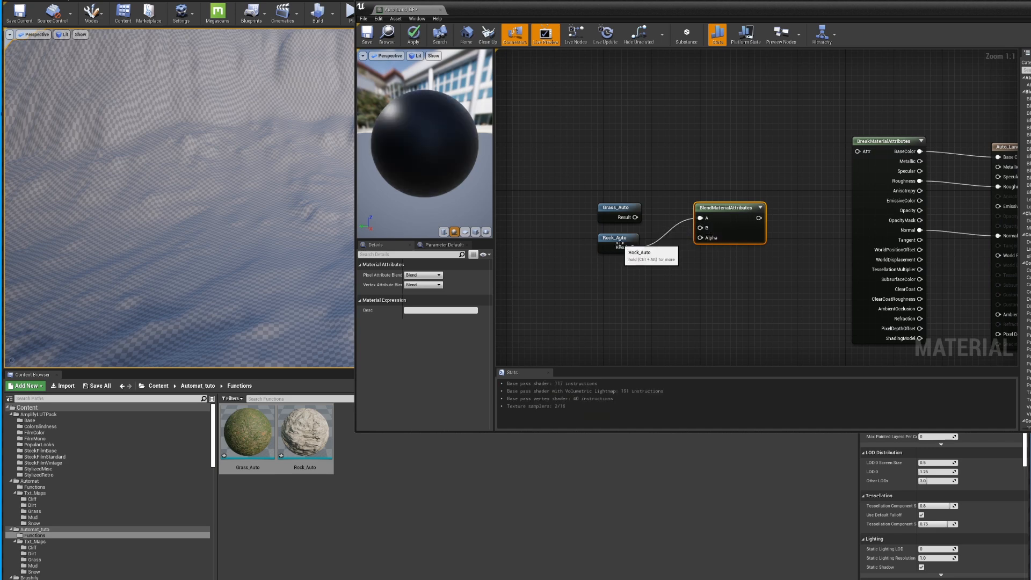
pyautogui.moveTo(613, 238)
pyautogui.mouseDown()
pyautogui.moveTo(619, 189)
pyautogui.moveTo(625, 238)
pyautogui.mouseUp()
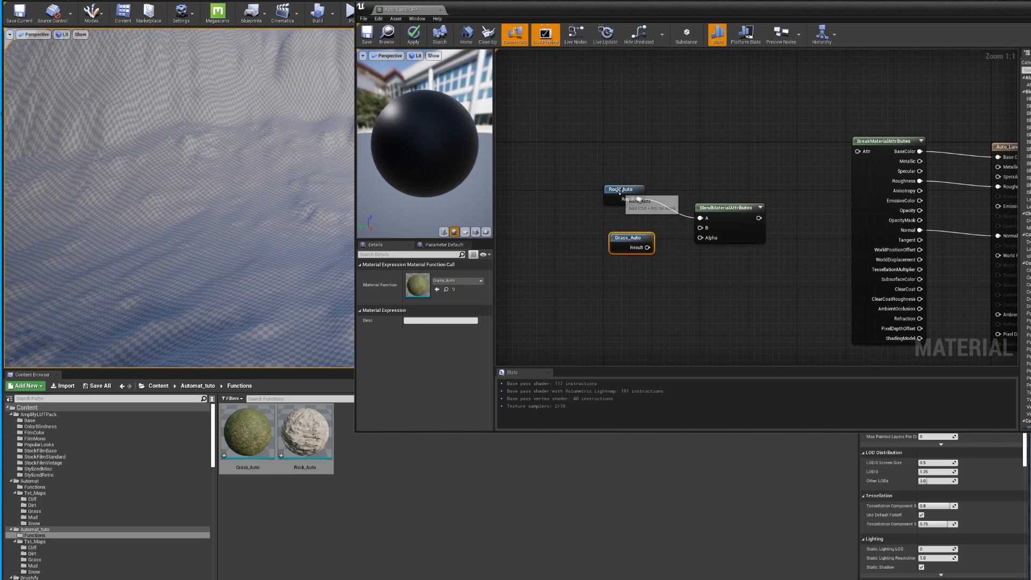
pyautogui.moveTo(626, 189); pyautogui.dragTo(638, 208)
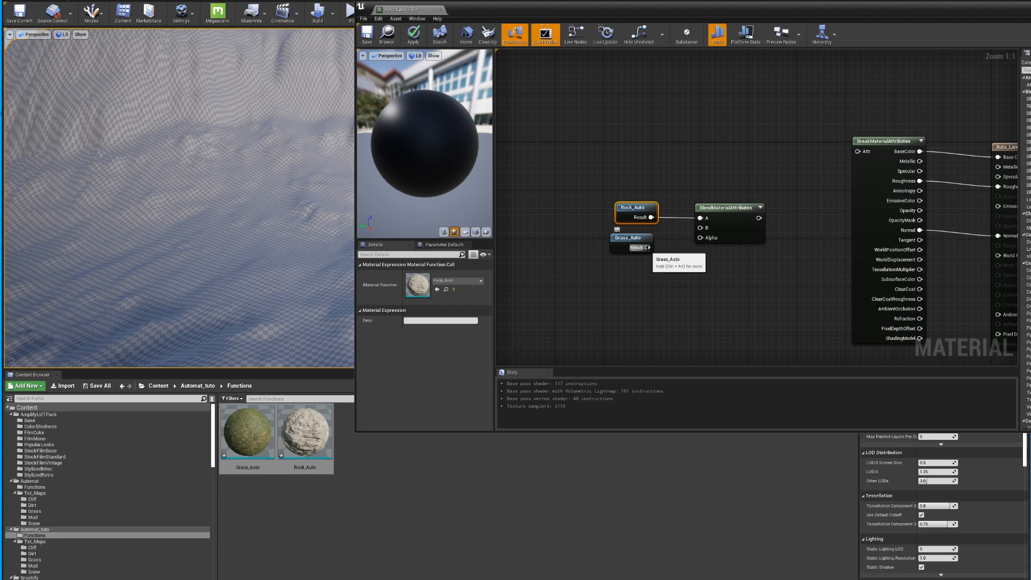
# Step: Connect the Result output of Grass_Auto to input B of BlendMaterialAttributes
pyautogui.moveTo(647, 248)
pyautogui.mouseDown()
pyautogui.moveTo(700, 229)
pyautogui.moveTo(639, 231)
pyautogui.mouseUp()
pyautogui.click(666, 276)
pyautogui.moveTo(670, 279); pyautogui.dragTo(679, 255, button='right')
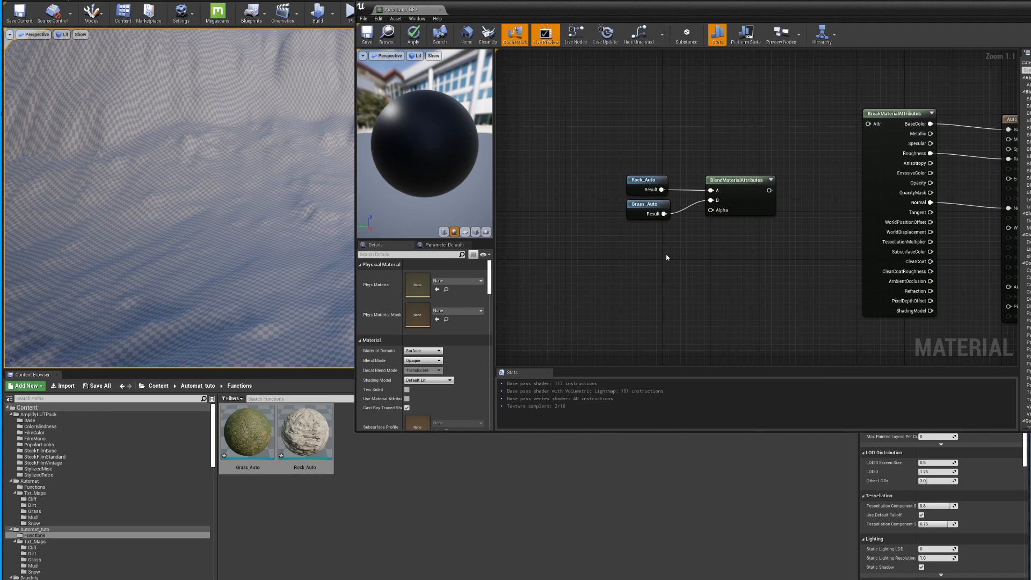
# Step: Add a WorldAlignedBlend node below the Grass_Auto function node
pyautogui.rightClick(669, 260)
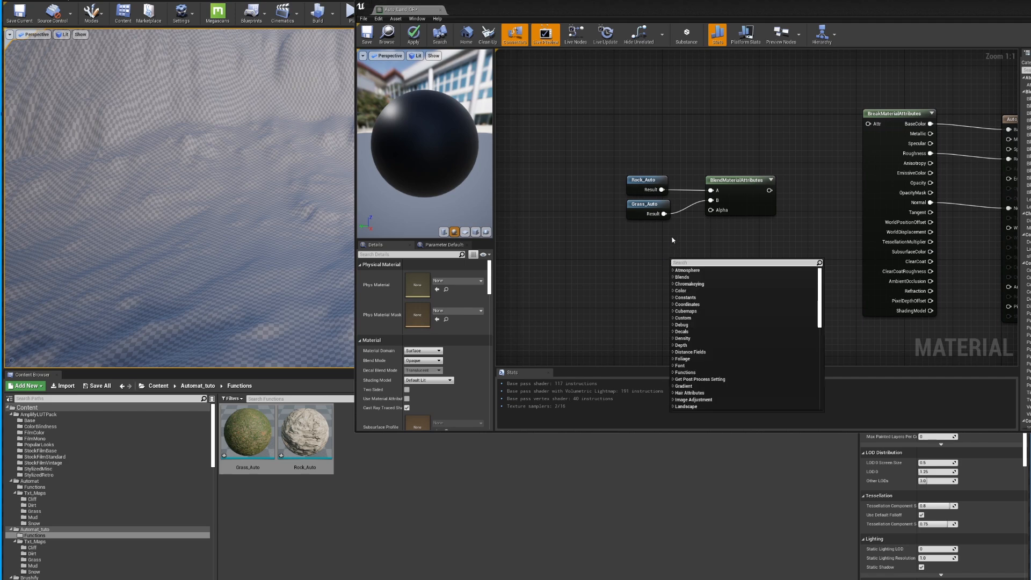
pyautogui.write('worldal')
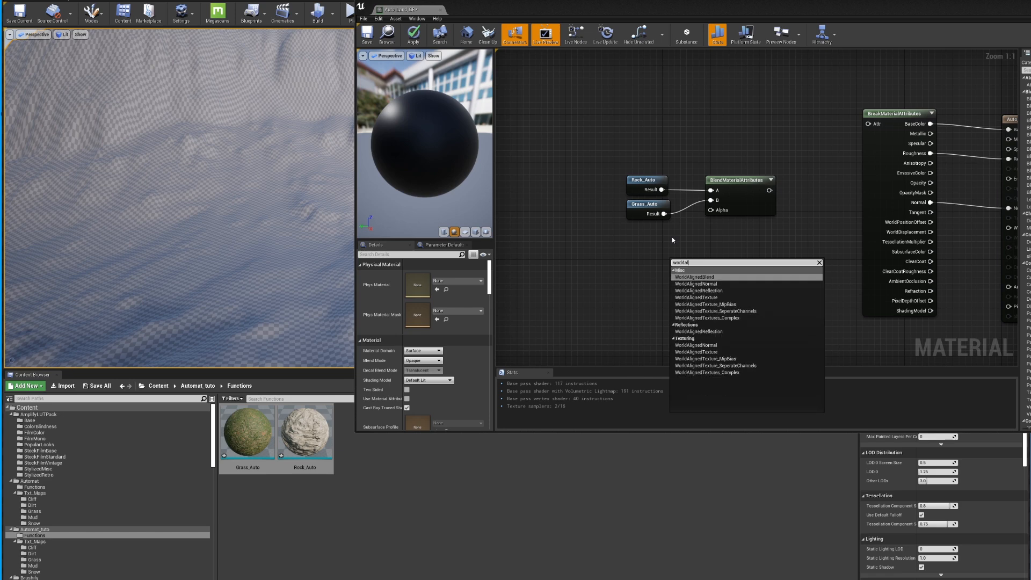
pyautogui.click(702, 278)
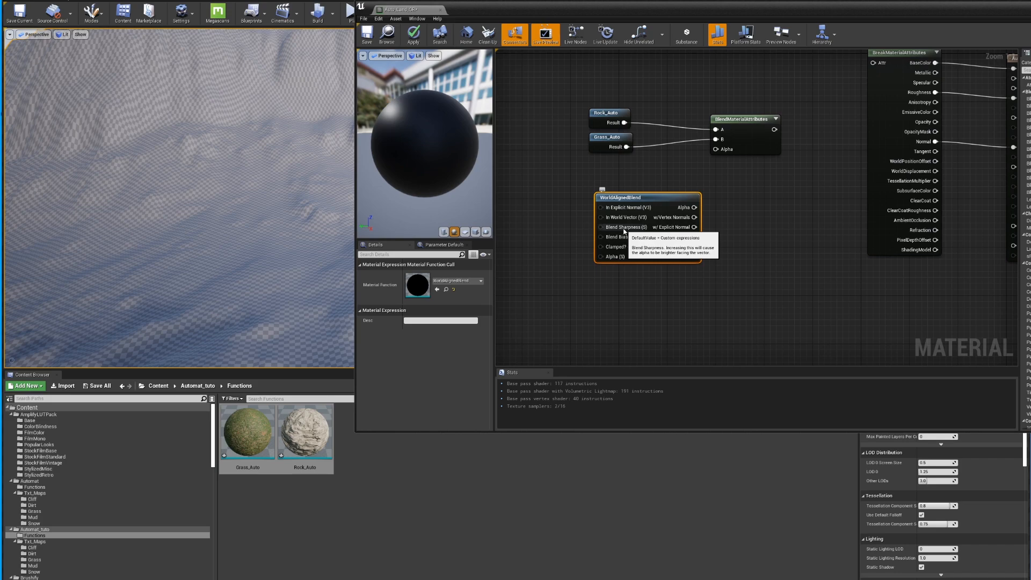
# Step: Add a scalar parameter named BlendHeight and connect it to the Blend Bias input of WorldAlignedBlend
pyautogui.moveTo(546, 246); pyautogui.dragTo(575, 258, button='right')
pyautogui.moveTo(630, 248); pyautogui.dragTo(589, 246)
pyautogui.write('sca')
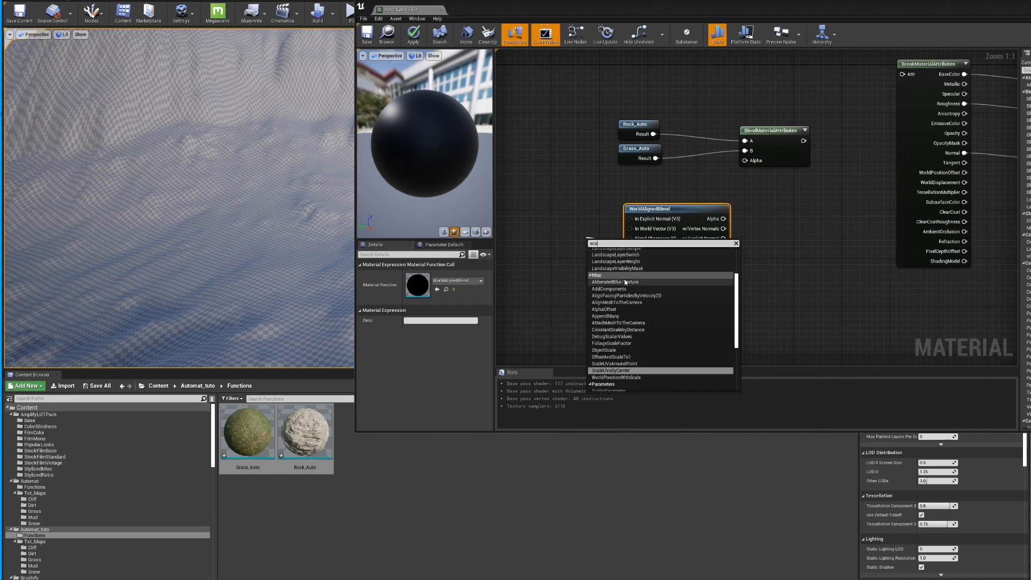
pyautogui.click(561, 291)
pyautogui.click(576, 258)
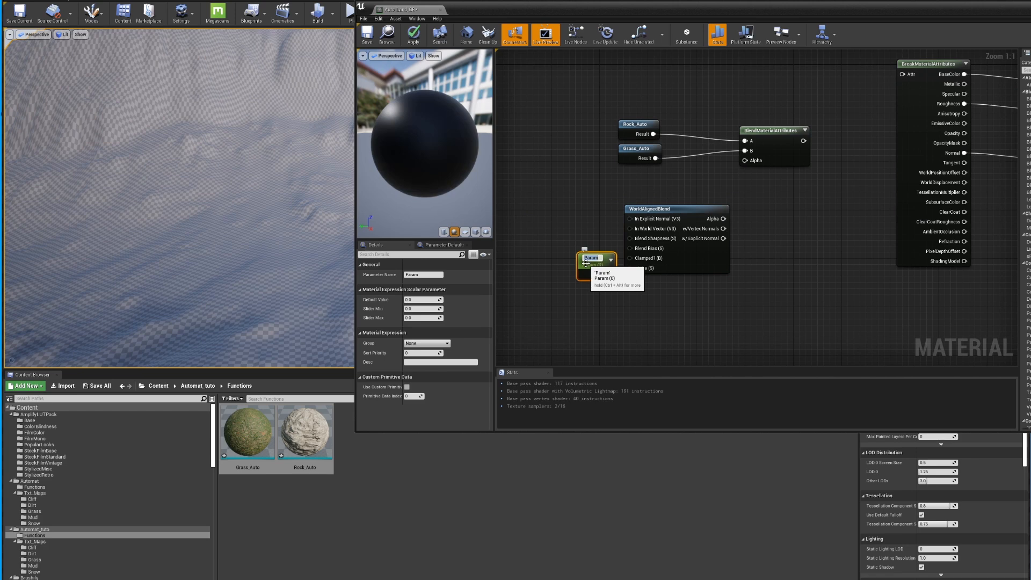
pyautogui.write('BlendHeight')
pyautogui.press('Return')
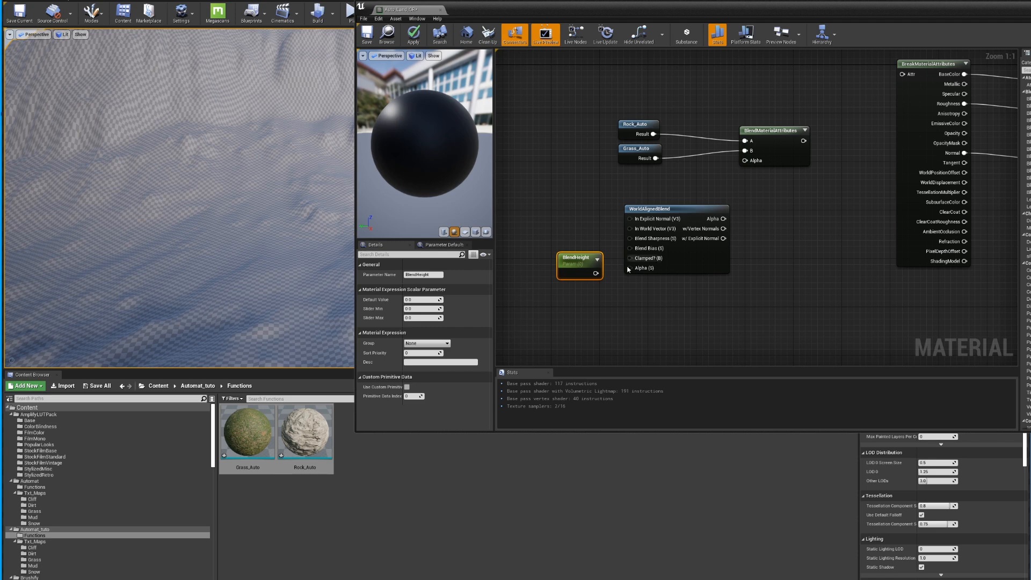
pyautogui.moveTo(595, 273); pyautogui.dragTo(633, 248)
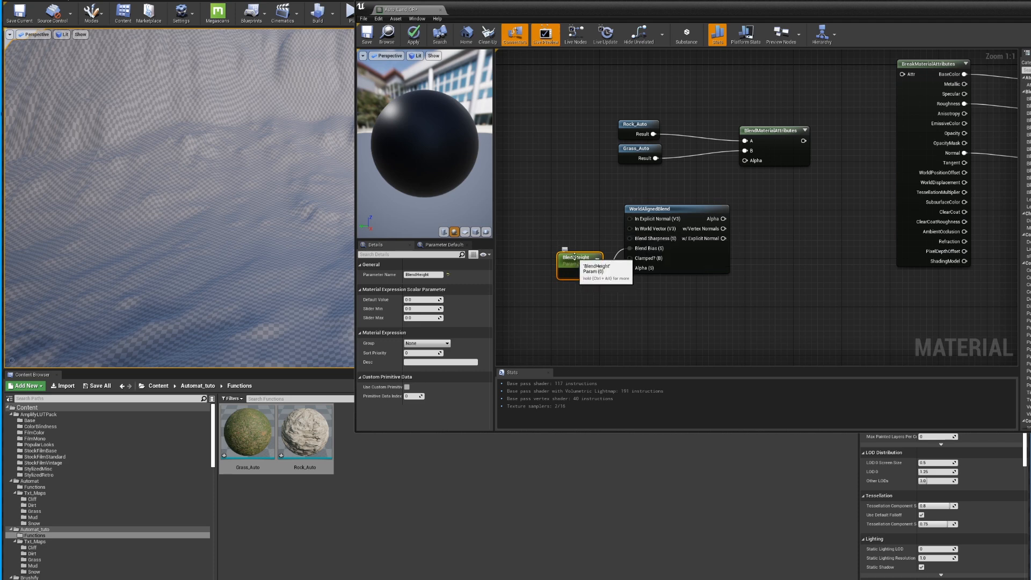
# Step: Duplicate the BlendHeight parameter as Blend_sharp with a default value of 30 and connect it to the Blend Sharpness input of WorldAlignedBlend
pyautogui.hotkey('ctrl', 'v')
pyautogui.moveTo(592, 235); pyautogui.dragTo(630, 238)
pyautogui.doubleClick(562, 229)
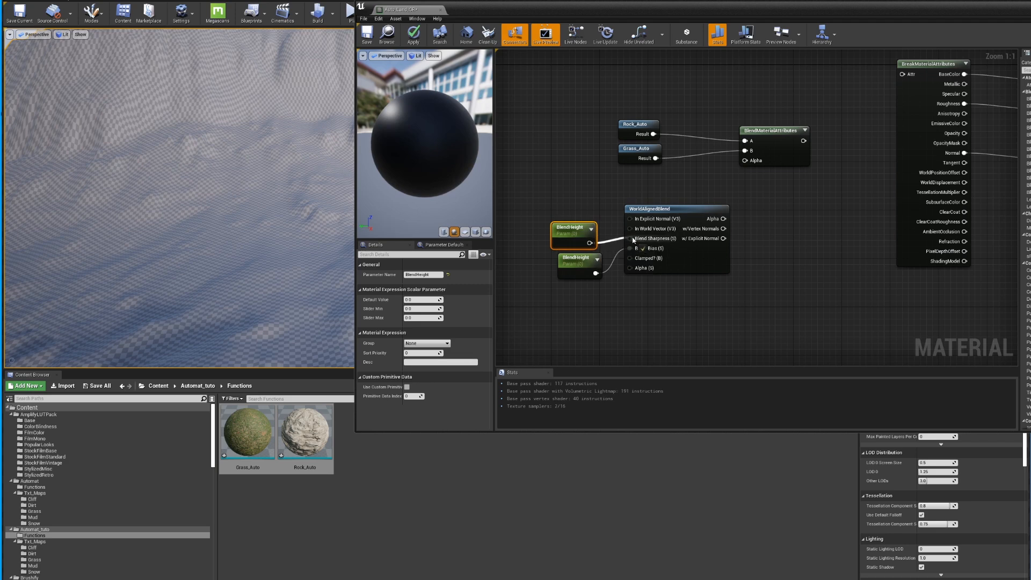
pyautogui.click(430, 275)
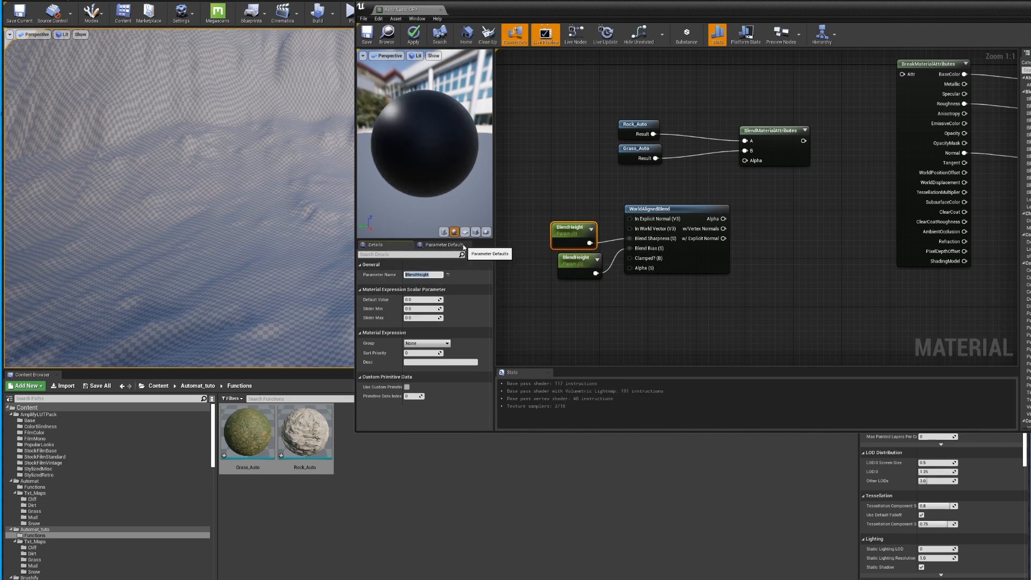
pyautogui.write('Blend_sharp')
pyautogui.press('Return')
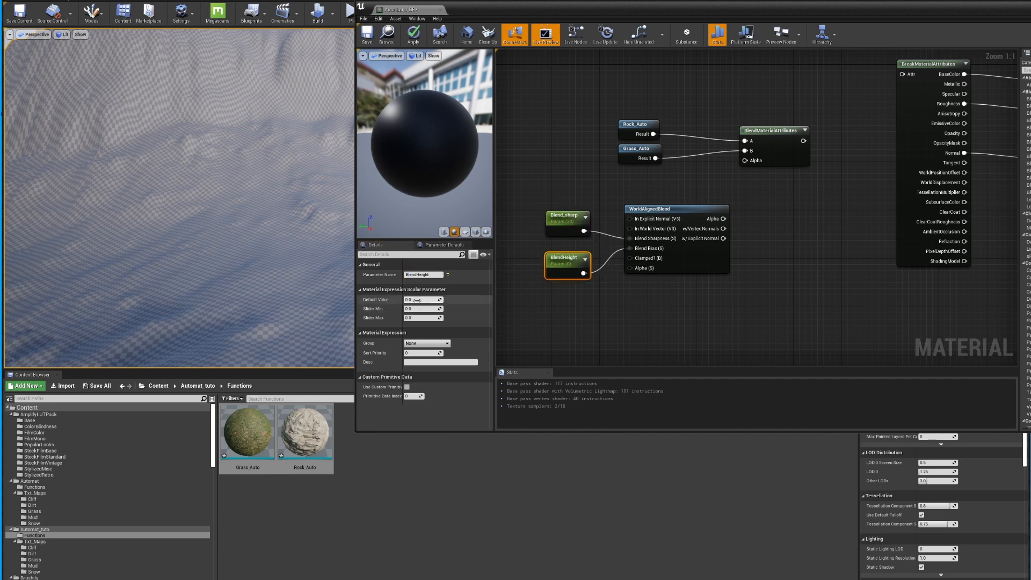
# Step: Set the default value of the BlendHeight parameter to -12
pyautogui.moveTo(414, 300); pyautogui.dragTo(366, 300)
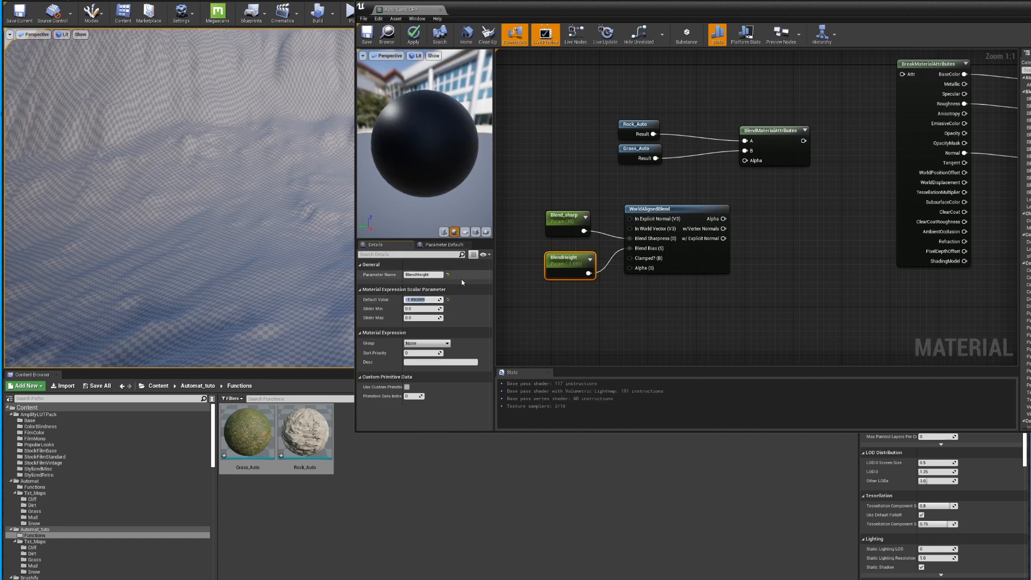
pyautogui.write('12')
pyautogui.press('Return')
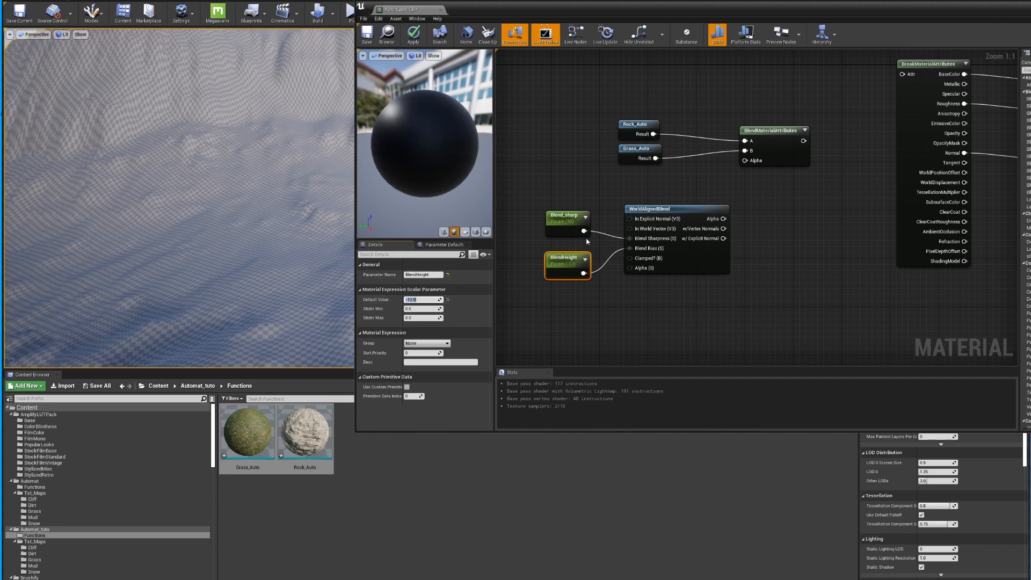
# Step: Reposition the two blend nodes and connect WorldAlignedBlend's w/ Explicit Normal output to the Alpha input of BlendMaterialAttributes
pyautogui.moveTo(738, 238); pyautogui.dragTo(653, 262, button='right')
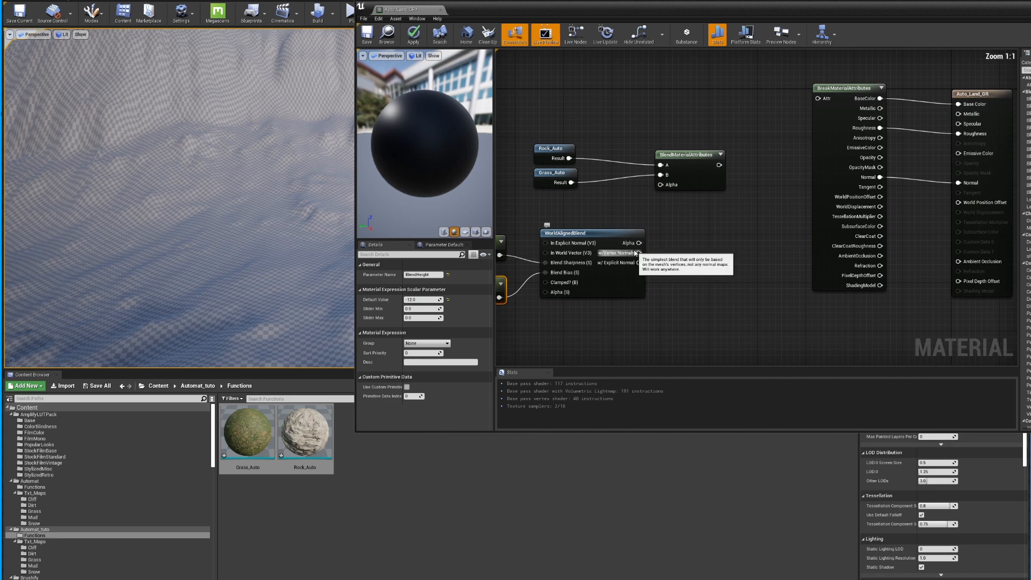
pyautogui.moveTo(623, 252); pyautogui.dragTo(611, 247)
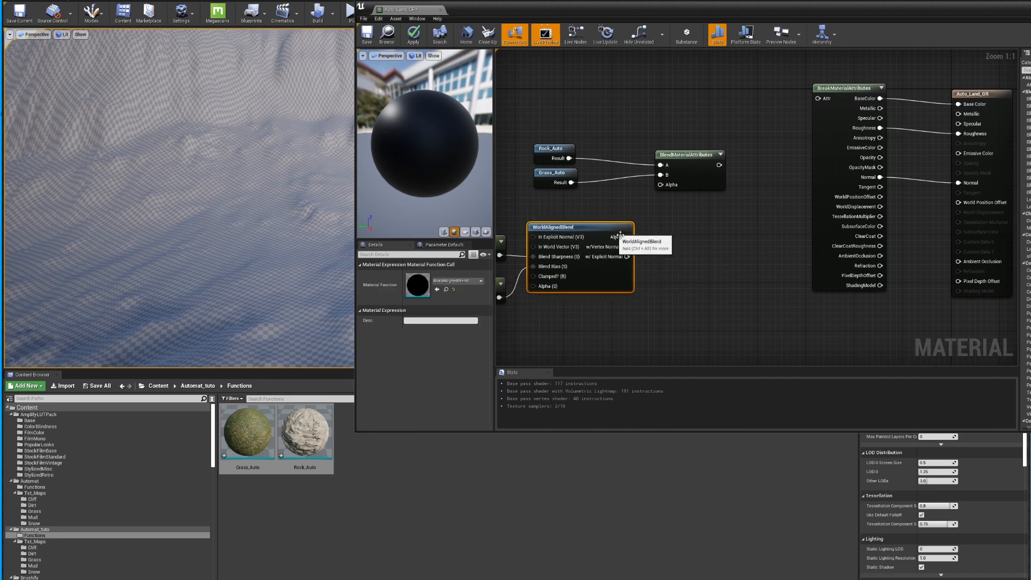
pyautogui.moveTo(692, 154); pyautogui.dragTo(698, 136)
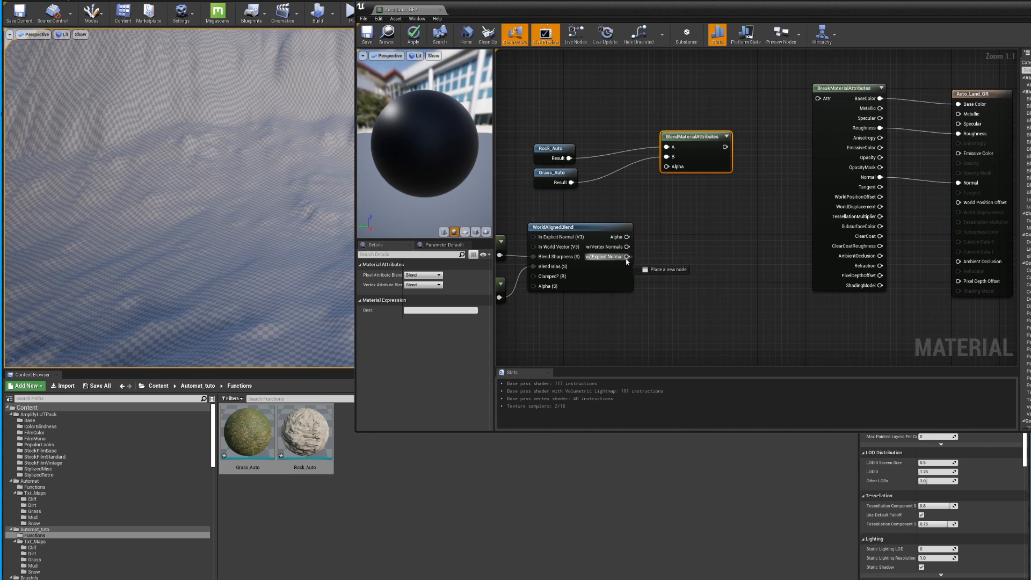
pyautogui.moveTo(626, 257); pyautogui.dragTo(667, 166)
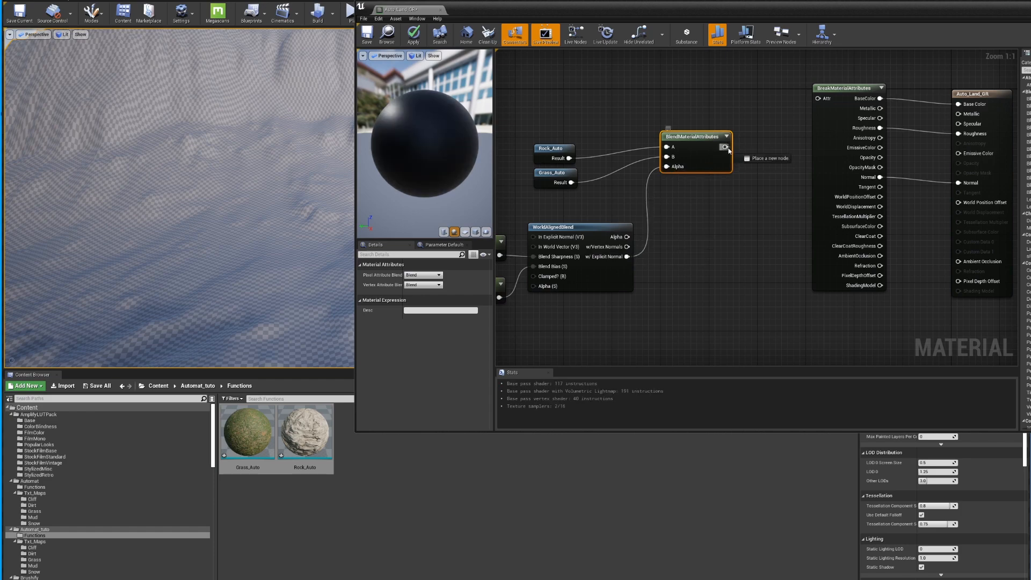
# Step: Connect the BlendMaterialAttributes output to the Attr input of BreakMaterialAttributes and apply the material changes
pyautogui.moveTo(725, 146); pyautogui.dragTo(818, 98)
pyautogui.scroll(-3, 692, 237)
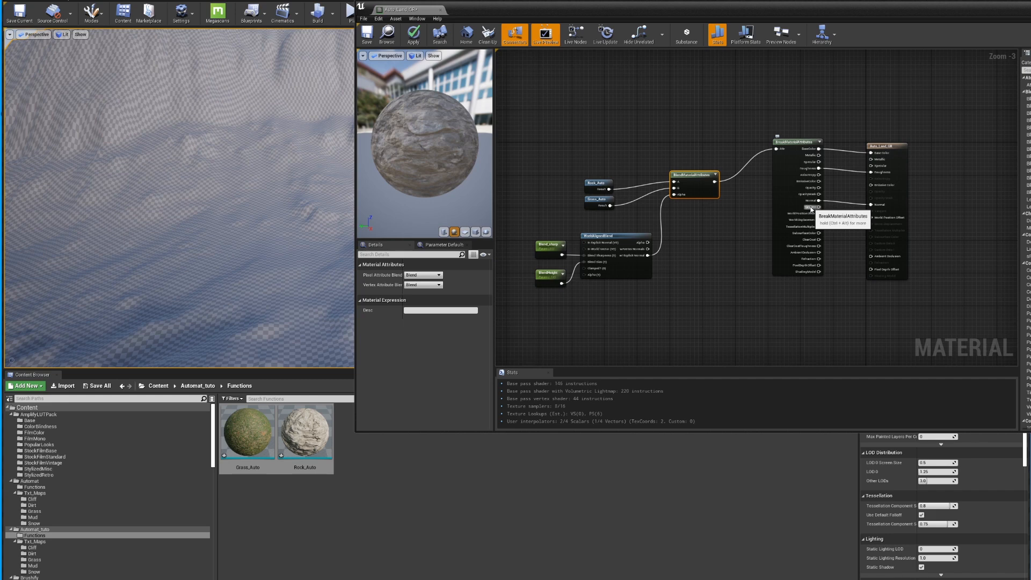
pyautogui.moveTo(615, 98); pyautogui.dragTo(653, 111, button='right')
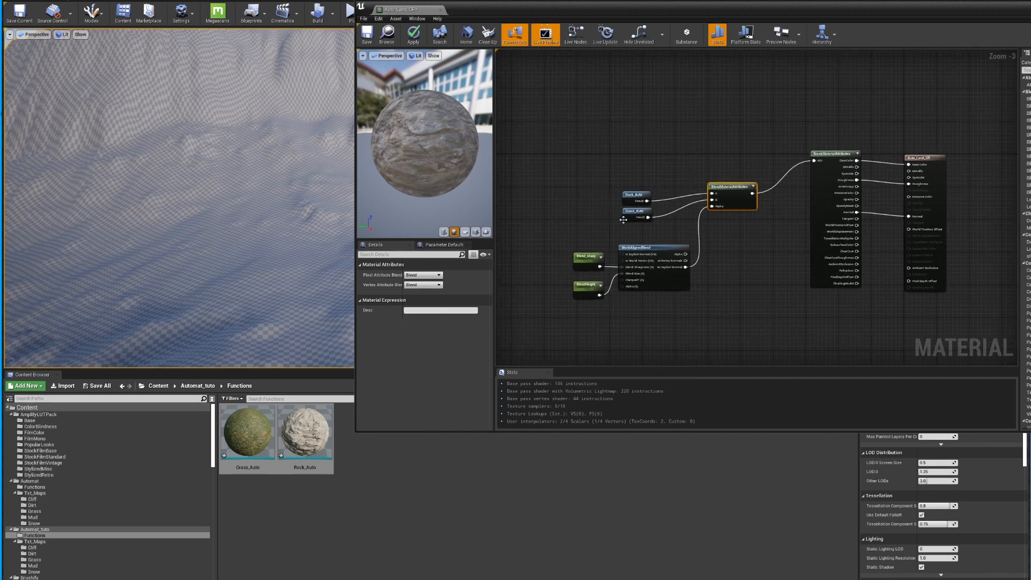
pyautogui.moveTo(632, 197); pyautogui.dragTo(660, 208)
pyautogui.scroll(-2, 770, 206)
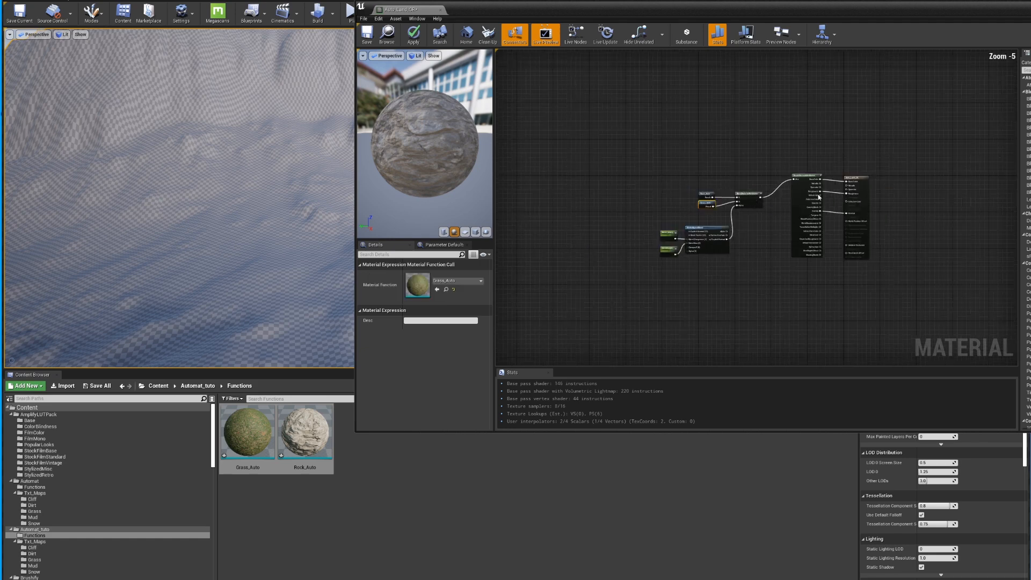
pyautogui.scroll(3, 818, 197)
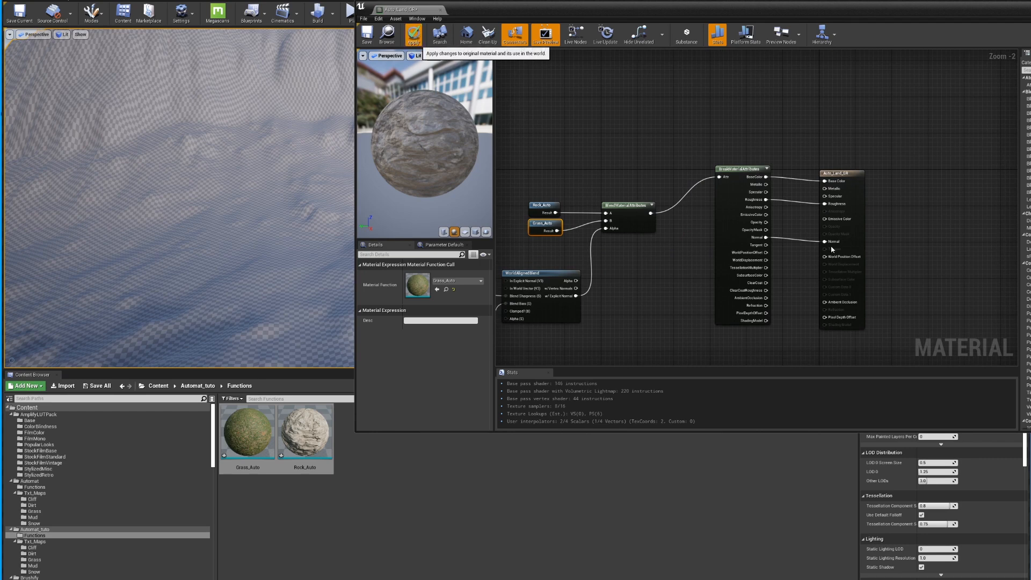
pyautogui.click(414, 35)
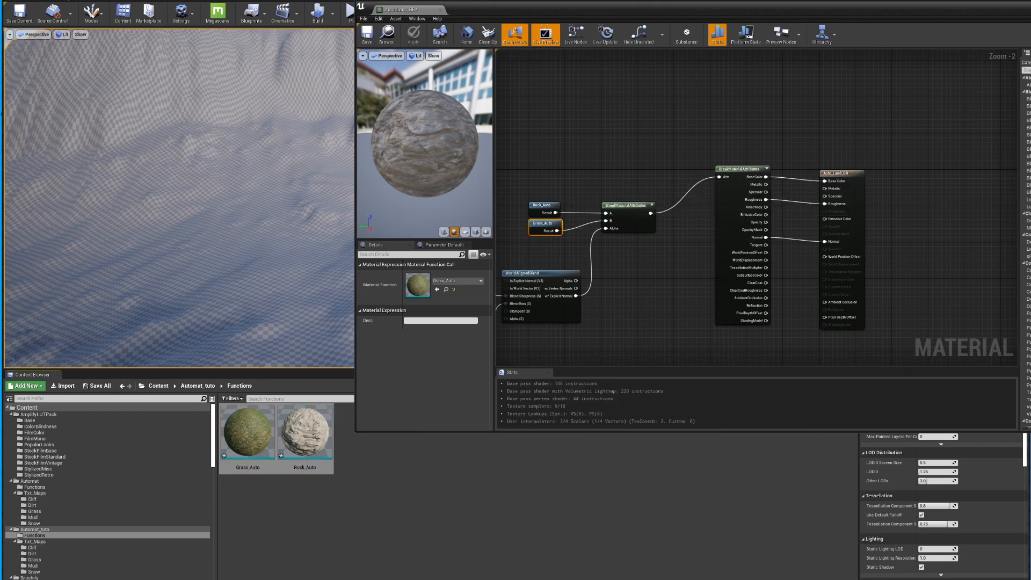
# Step: Create a material instance of Auto_Land_GR in the Automat_tuto folder, keeping the suggested name
pyautogui.press('super+Down')
pyautogui.click(197, 386)
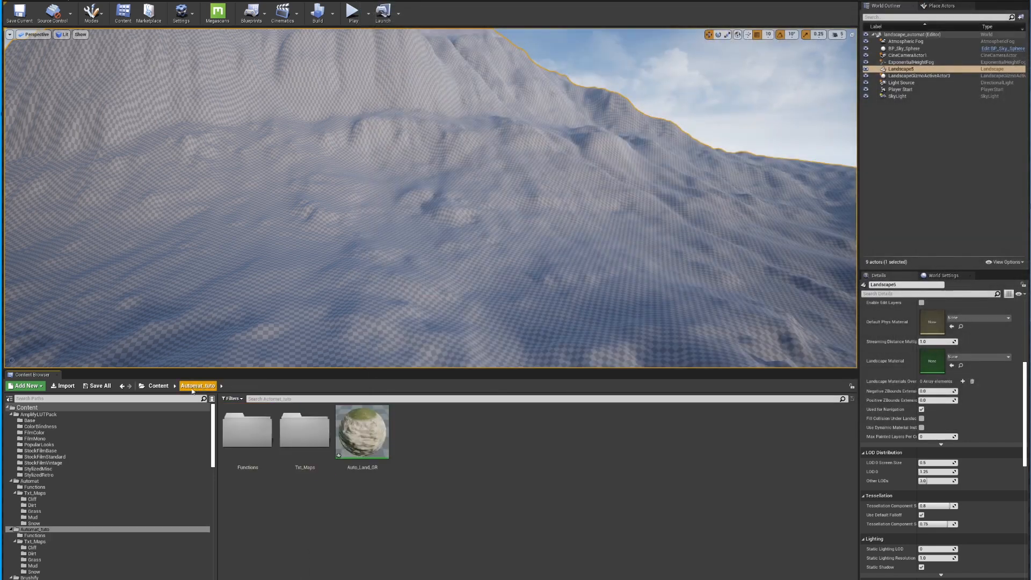
pyautogui.rightClick(357, 435)
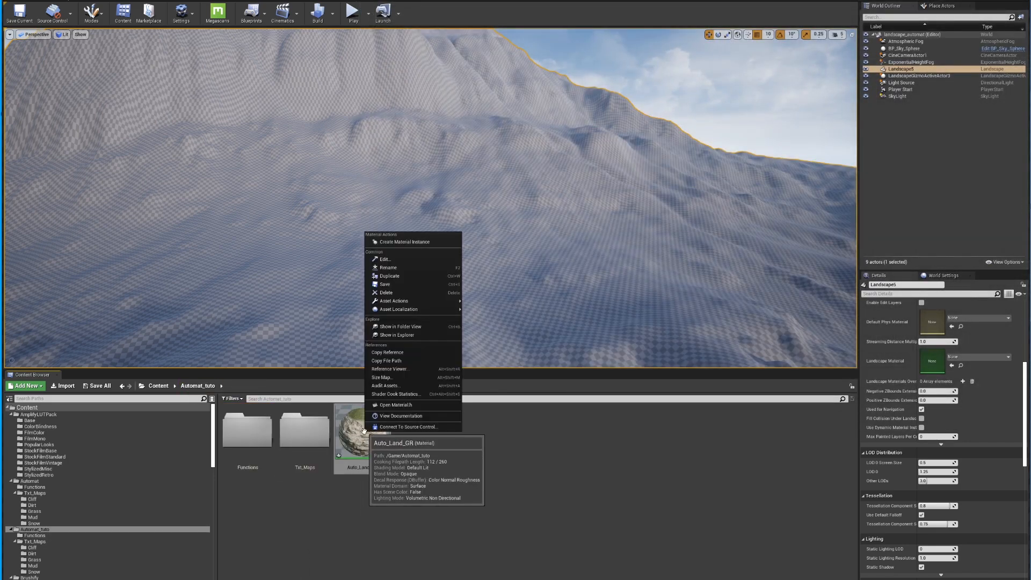
pyautogui.click(427, 242)
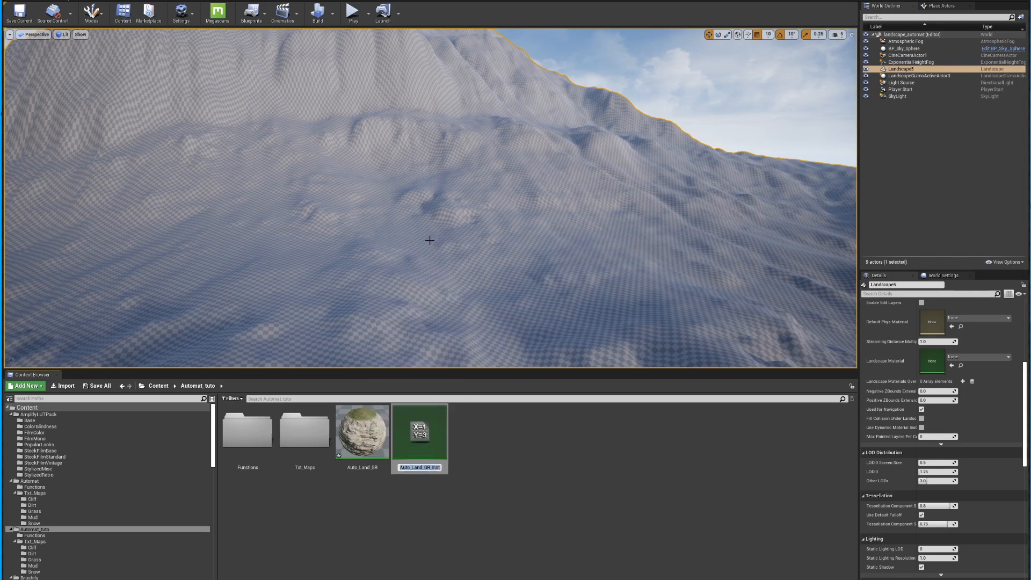
pyautogui.press('Return')
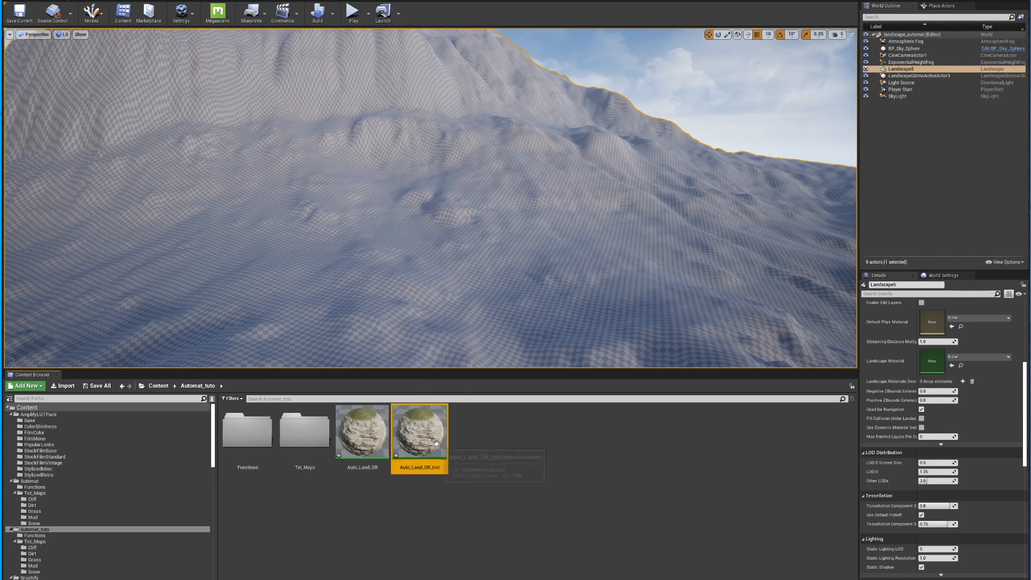
# Step: Open the Auto_Land_GR_Inst instance and enable its Blend_sharp, BlendHeight, Grass_Scale and Rock_Scale parameter overrides
pyautogui.doubleClick(423, 430)
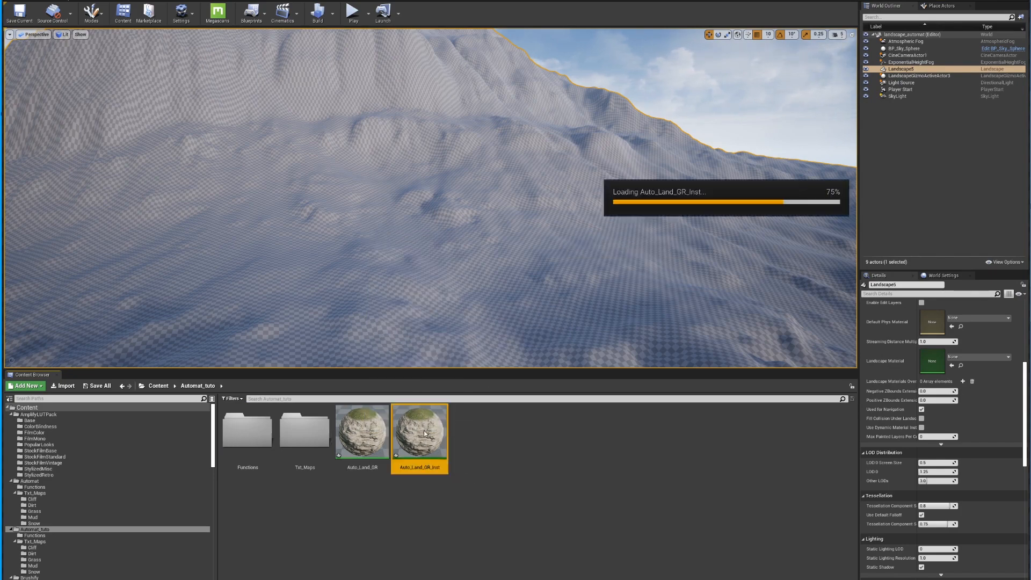
pyautogui.moveTo(740, 11); pyautogui.dragTo(575, 27)
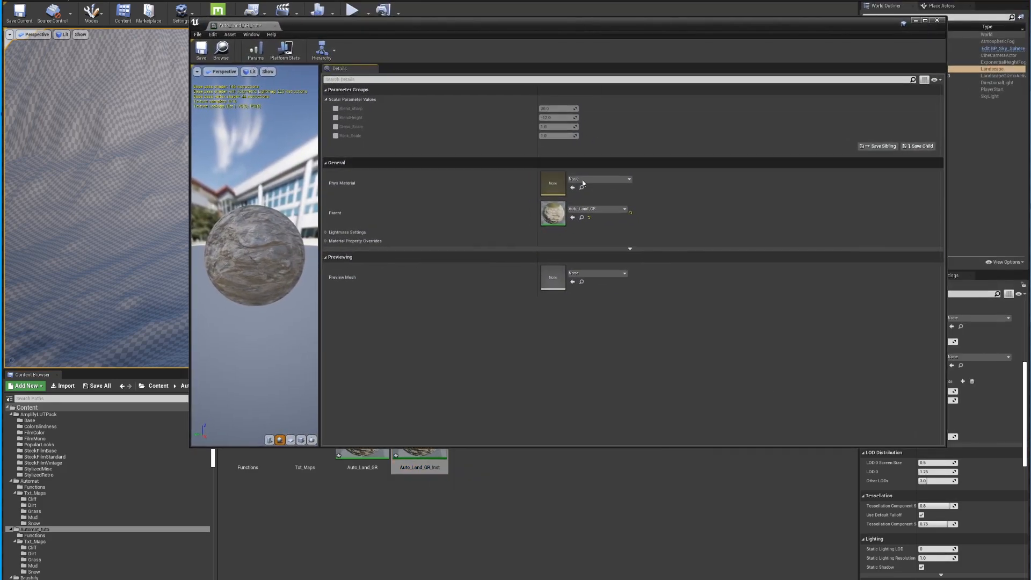
pyautogui.click(336, 109)
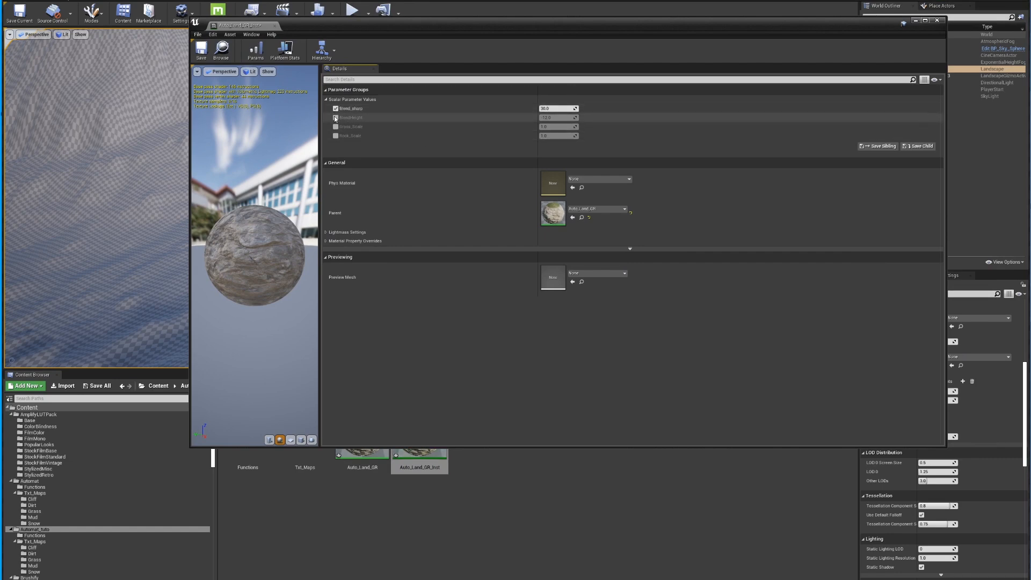
pyautogui.click(335, 117)
pyautogui.click(335, 127)
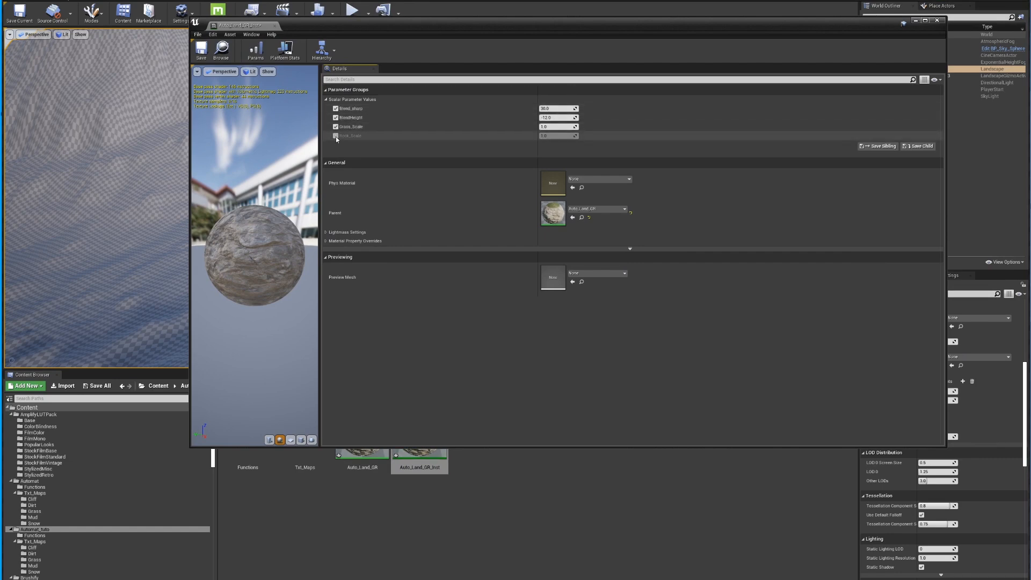
pyautogui.click(336, 136)
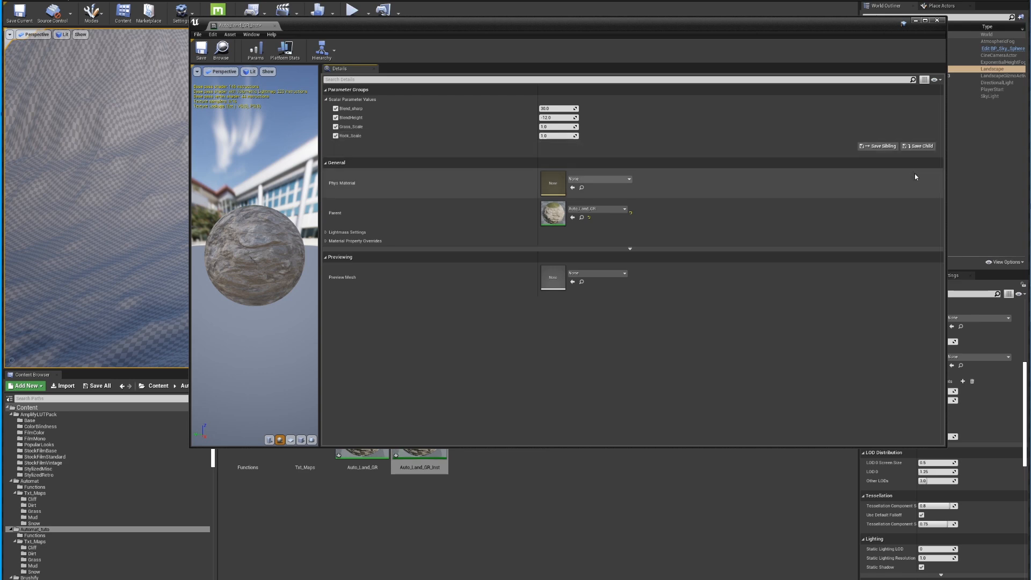
# Step: Shrink the instance editor window and move it aside, then assign Auto_Land_GR_Inst as the landscape's Landscape Material
pyautogui.moveTo(945, 182); pyautogui.dragTo(615, 199)
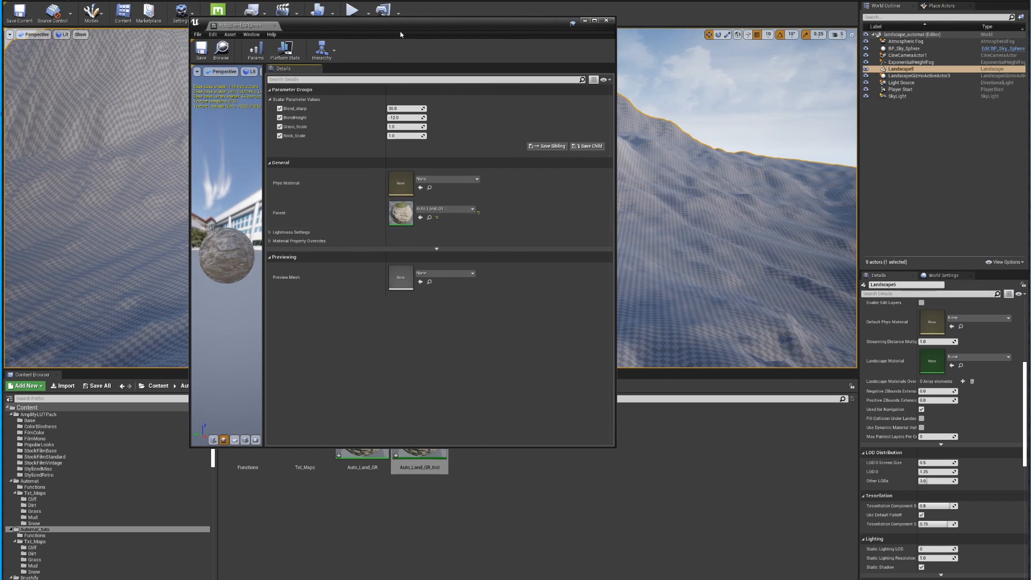
pyautogui.moveTo(400, 35); pyautogui.dragTo(798, 14)
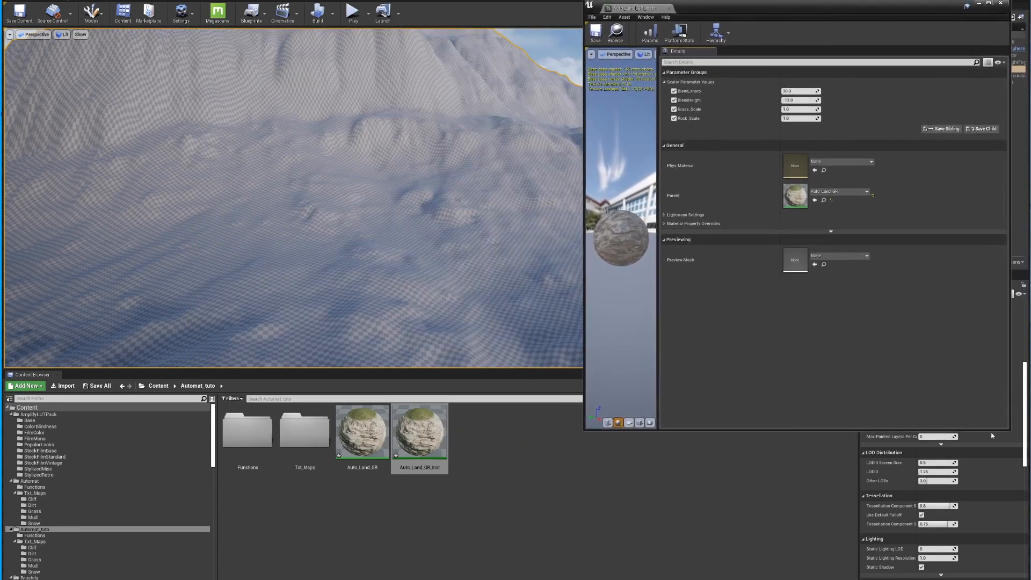
pyautogui.moveTo(990, 429); pyautogui.dragTo(988, 324)
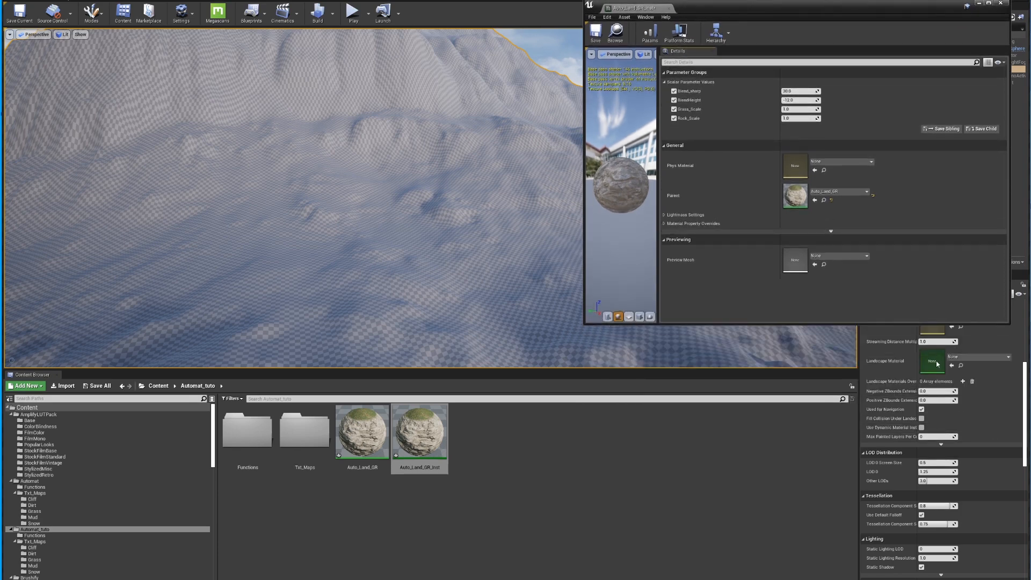
pyautogui.scroll(3, 923, 432)
pyautogui.moveTo(419, 433); pyautogui.dragTo(933, 410)
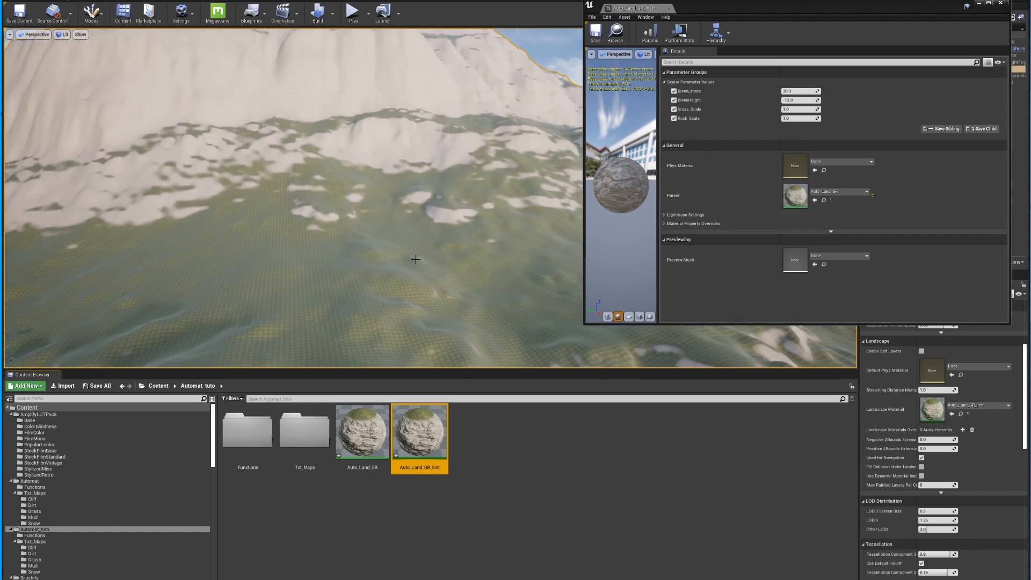
# Step: Set both Grass_Scale and Rock_Scale to 0.05 in the Auto_Land_GR_Inst material instance
pyautogui.moveTo(441, 269); pyautogui.dragTo(347, 164, button='right')
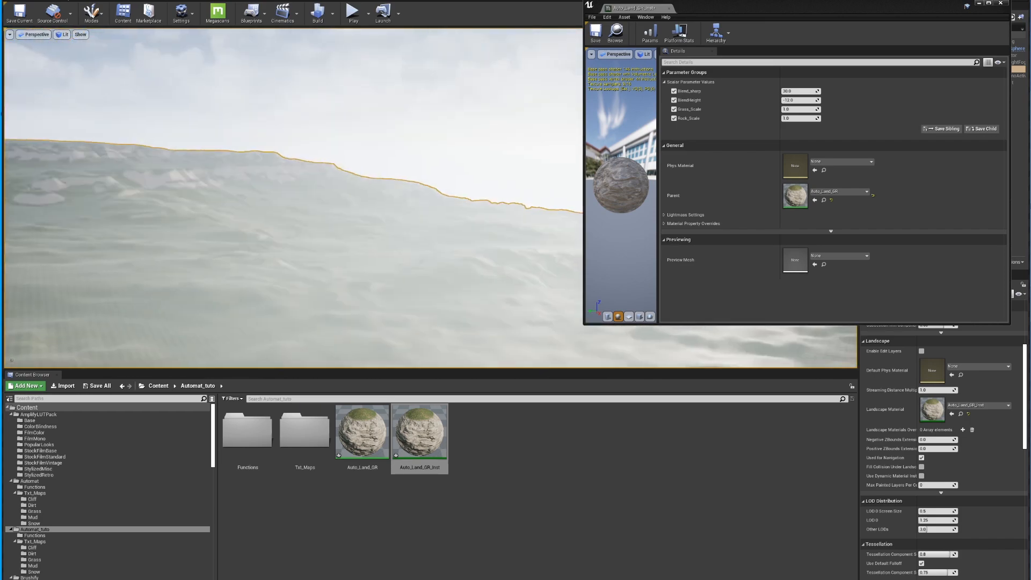
pyautogui.moveTo(347, 199); pyautogui.dragTo(347, 258, button='right')
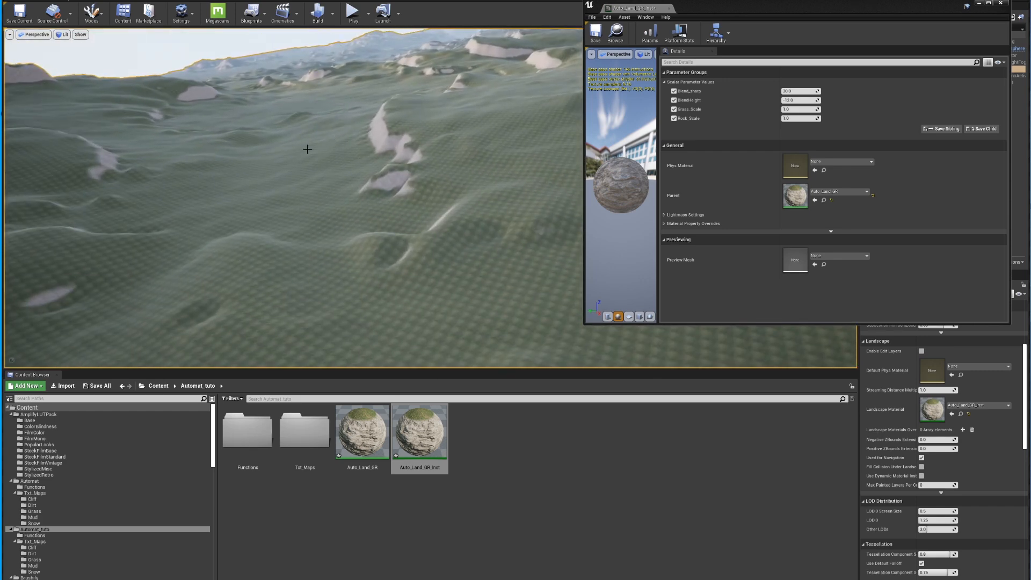
pyautogui.moveTo(209, 160); pyautogui.dragTo(349, 236, button='right')
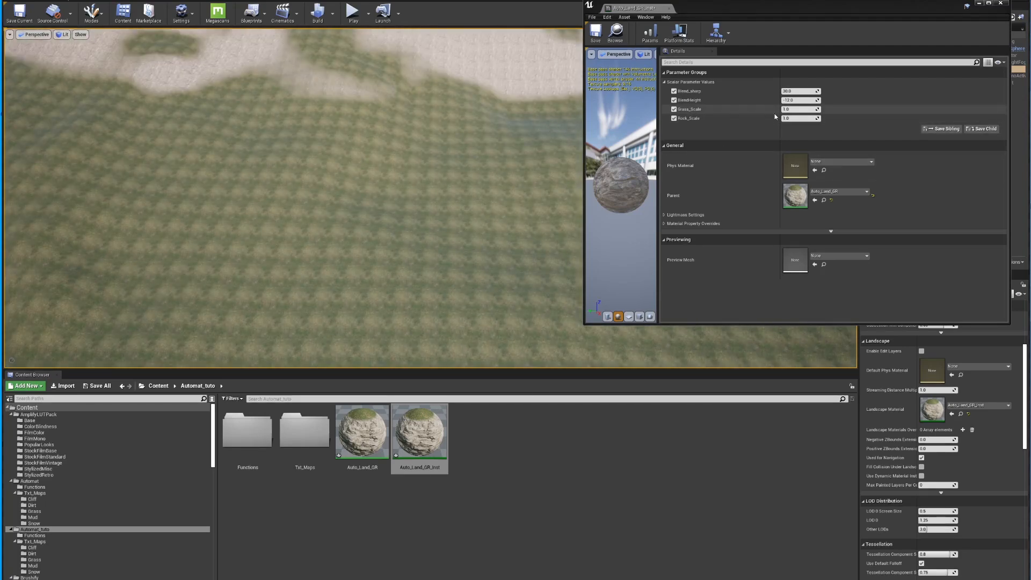
pyautogui.click(788, 109)
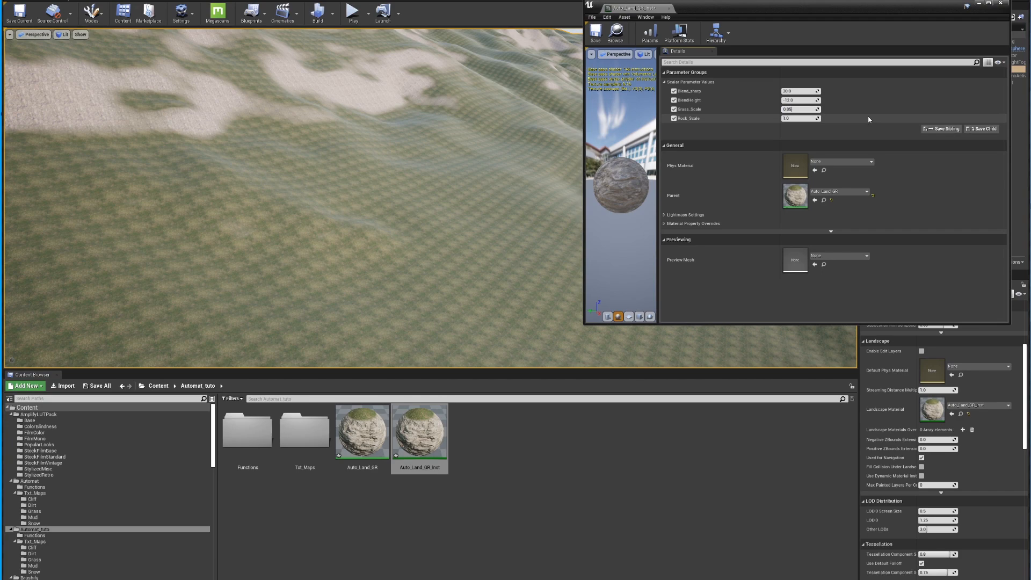
pyautogui.press('Return')
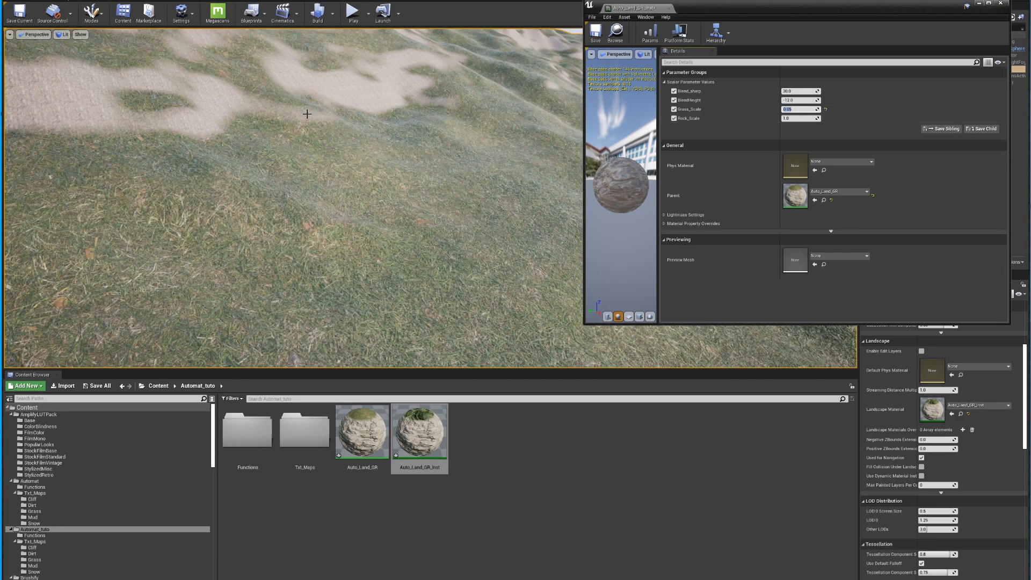
pyautogui.moveTo(306, 114); pyautogui.dragTo(327, 113, button='right')
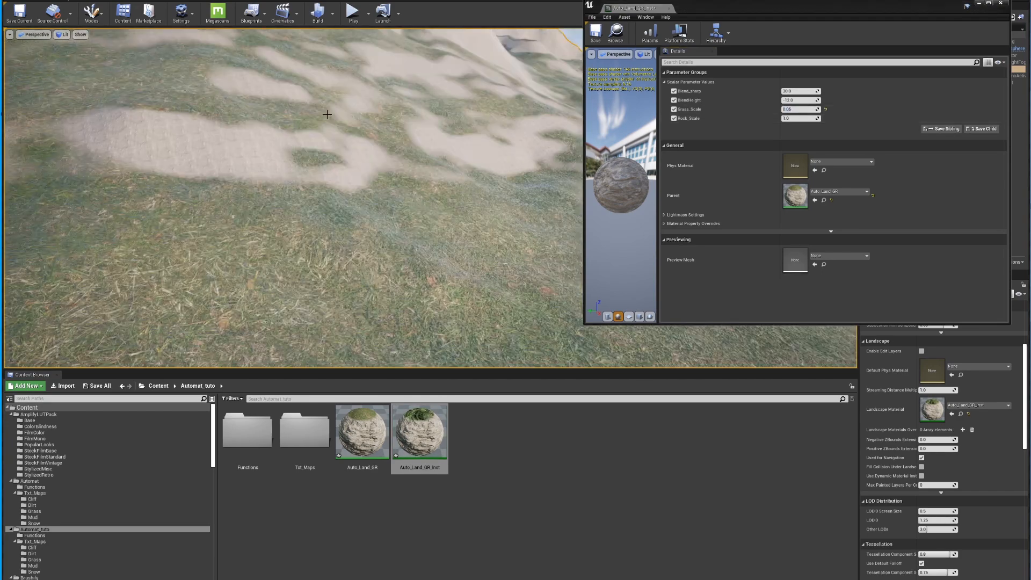
pyautogui.click(805, 117)
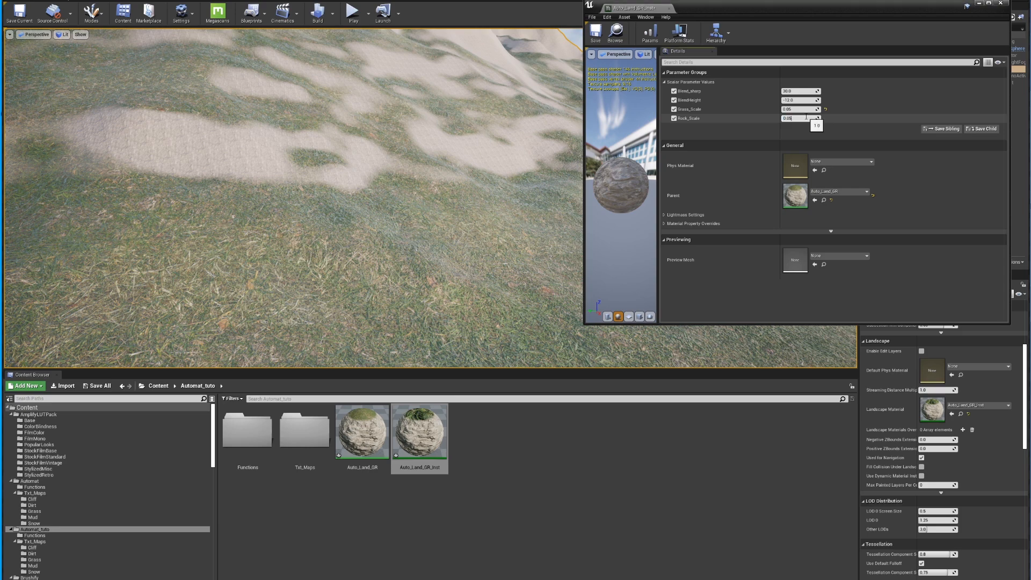
pyautogui.press('Return')
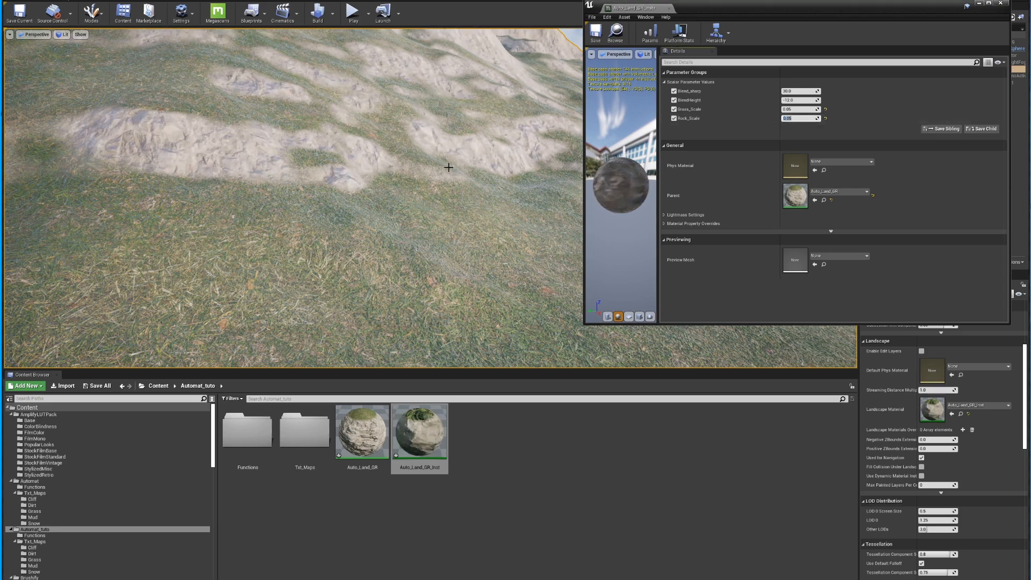
# Step: Examine the grass and rock tiling and their transitions across the landscape, both from afar and close up
pyautogui.moveTo(408, 208)
pyautogui.mouseDown(button='right')
pyautogui.moveTo(280, 167)
pyautogui.moveTo(412, 197)
pyautogui.mouseUp(button='right')
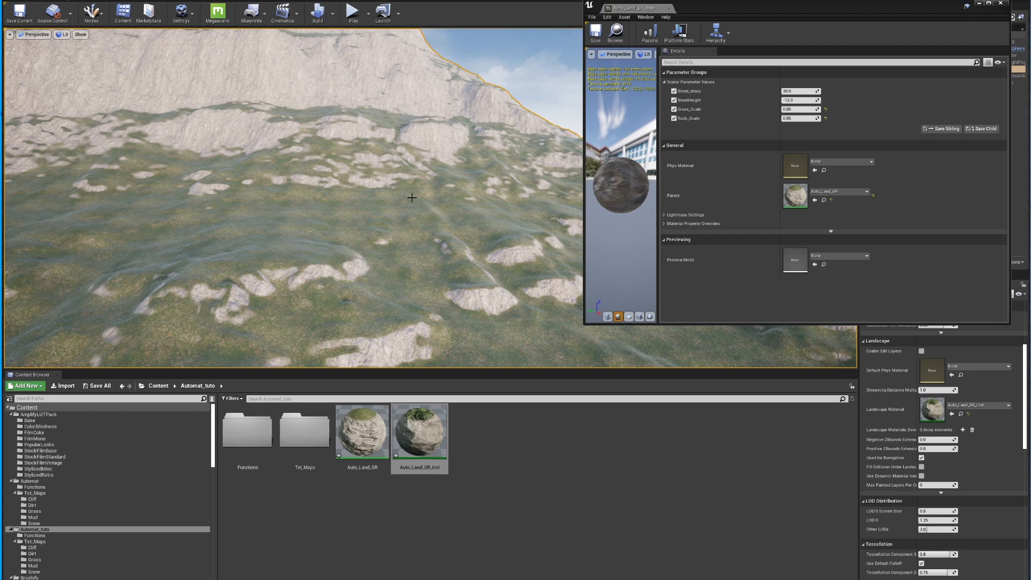
pyautogui.moveTo(321, 268); pyautogui.dragTo(354, 252, button='right')
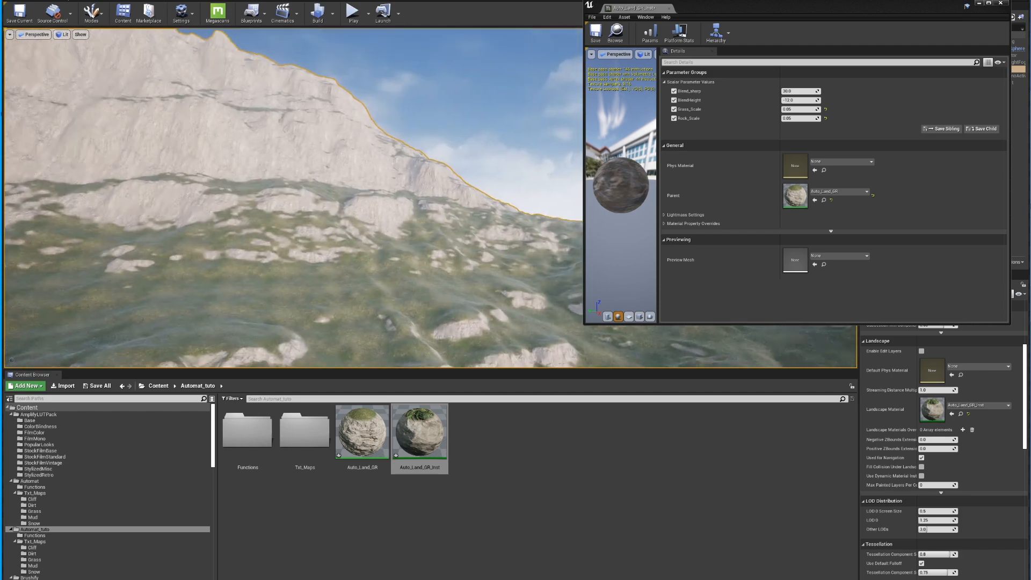
pyautogui.moveTo(227, 88); pyautogui.dragTo(228, 88, button='right')
pyautogui.moveTo(331, 120); pyautogui.dragTo(332, 121, button='right')
pyautogui.moveTo(418, 137); pyautogui.dragTo(417, 138, button='right')
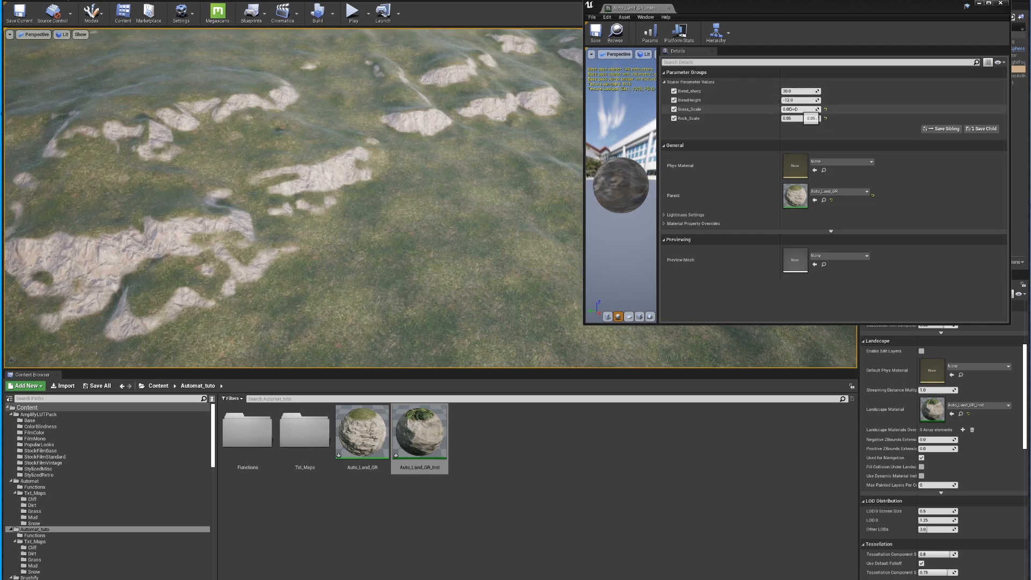
pyautogui.moveTo(409, 186); pyautogui.dragTo(409, 185, button='right')
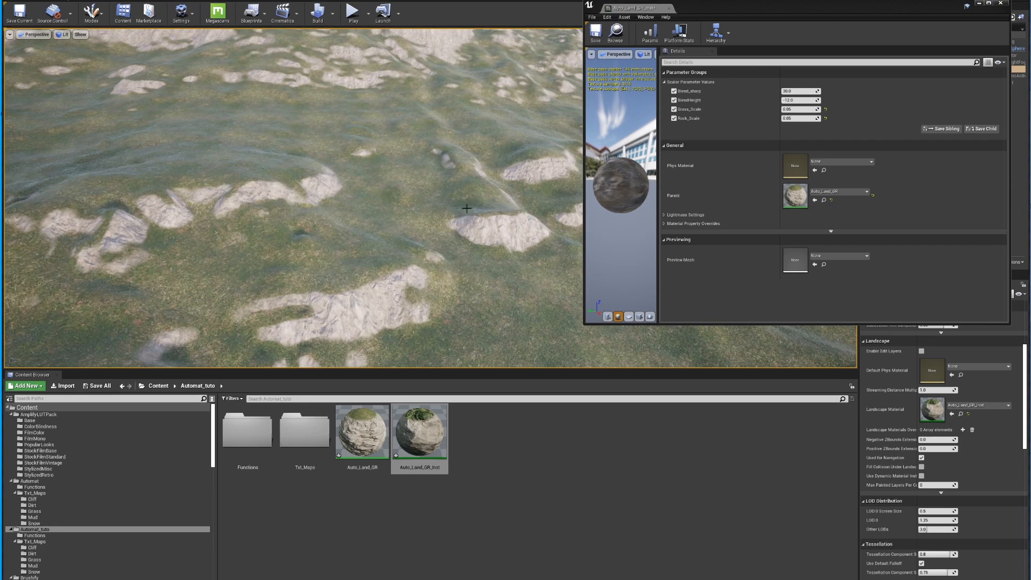
pyautogui.moveTo(467, 208); pyautogui.dragTo(432, 229, button='right')
pyautogui.moveTo(332, 199); pyautogui.dragTo(332, 198, button='right')
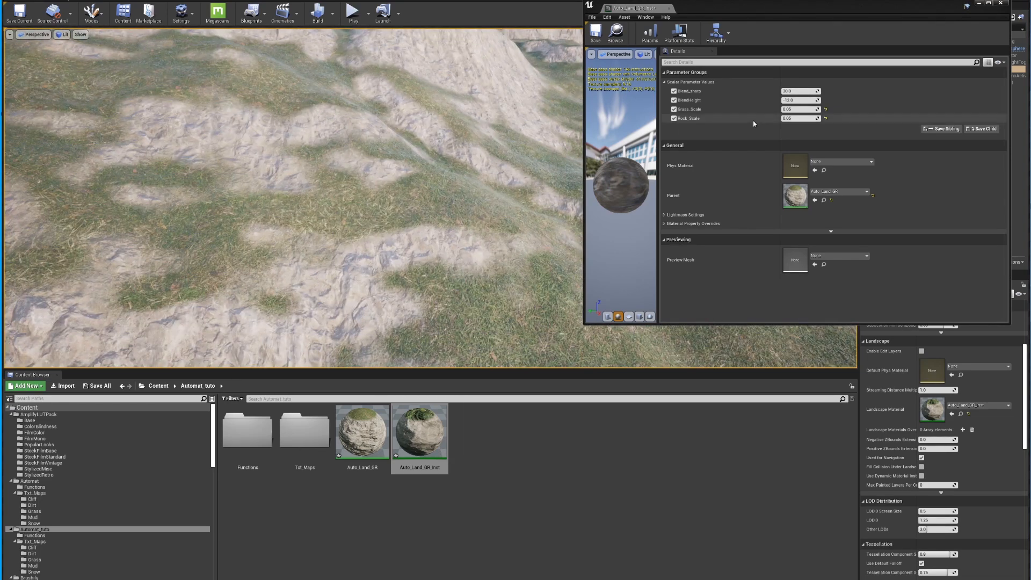
# Step: Try a higher Blend_sharp, ending at about 63.78, and inspect the grass-to-rock edges on the mountain
pyautogui.moveTo(800, 90); pyautogui.dragTo(840, 91)
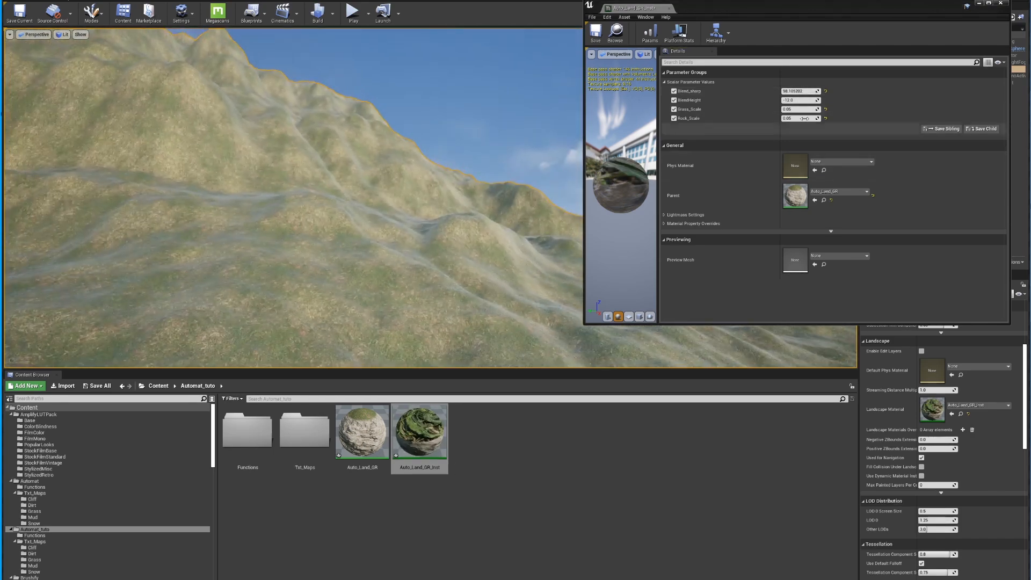
pyautogui.moveTo(797, 92); pyautogui.dragTo(776, 92)
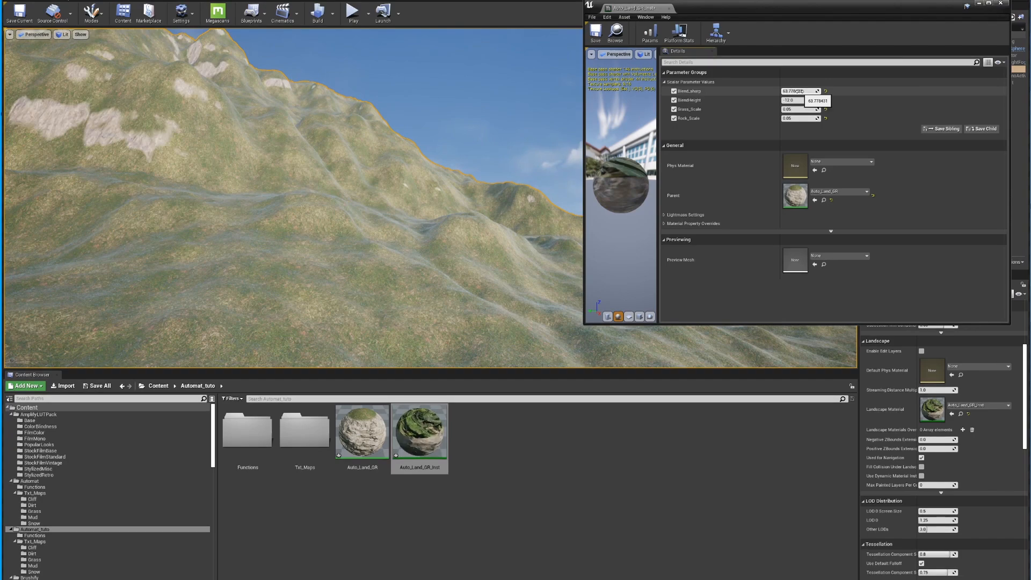
pyautogui.moveTo(401, 218); pyautogui.dragTo(371, 227, button='right')
pyautogui.press('w')
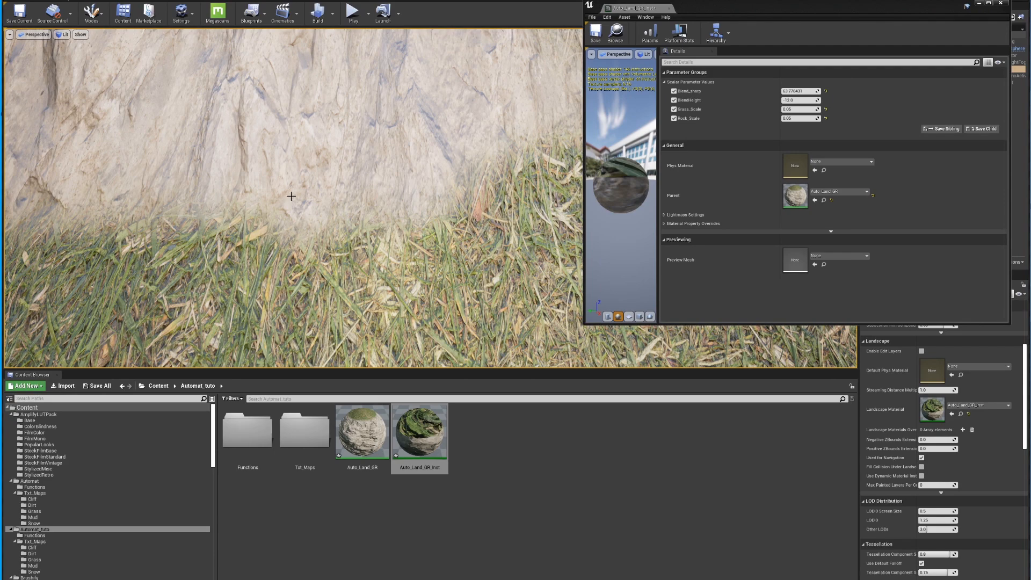
pyautogui.press('s')
pyautogui.moveTo(291, 196); pyautogui.dragTo(415, 135, button='right')
pyautogui.press('s')
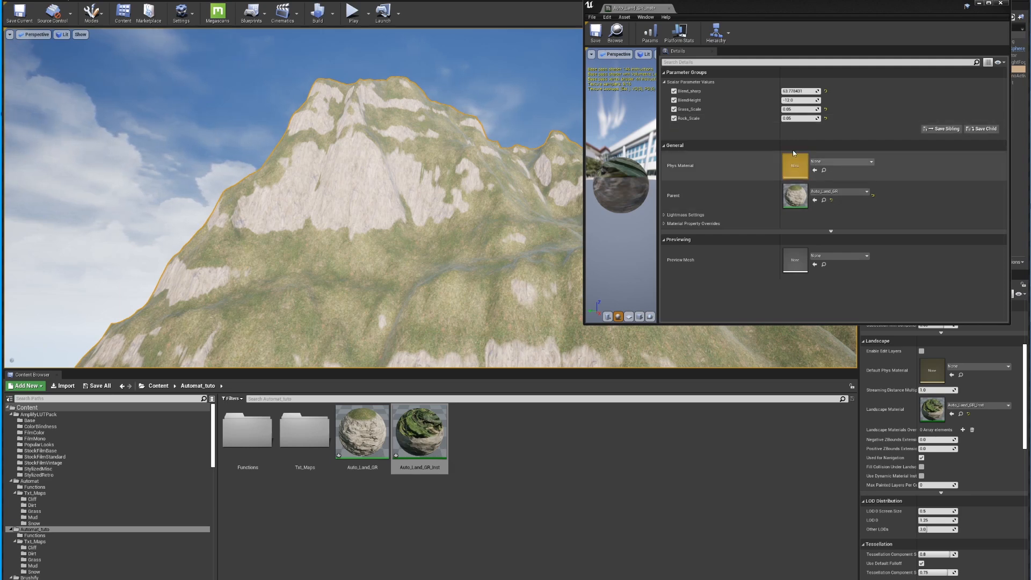
# Step: Try a somewhat lower Blend_sharp and inspect the grass patches on the steep rock face
pyautogui.moveTo(799, 90)
pyautogui.mouseDown()
pyautogui.moveTo(811, 91)
pyautogui.moveTo(793, 90)
pyautogui.mouseUp()
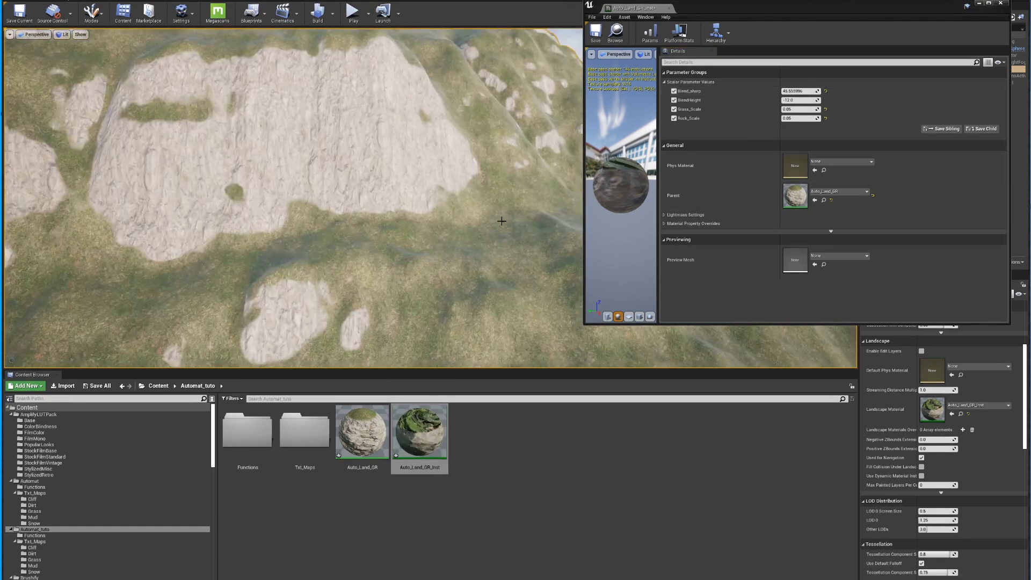
pyautogui.moveTo(501, 221); pyautogui.dragTo(483, 198, button='right')
pyautogui.press('w')
pyautogui.press('s')
pyautogui.moveTo(363, 151)
pyautogui.mouseDown(button='right')
pyautogui.moveTo(349, 141)
pyautogui.moveTo(328, 162)
pyautogui.moveTo(364, 151)
pyautogui.mouseUp(button='right')
pyautogui.press('w')
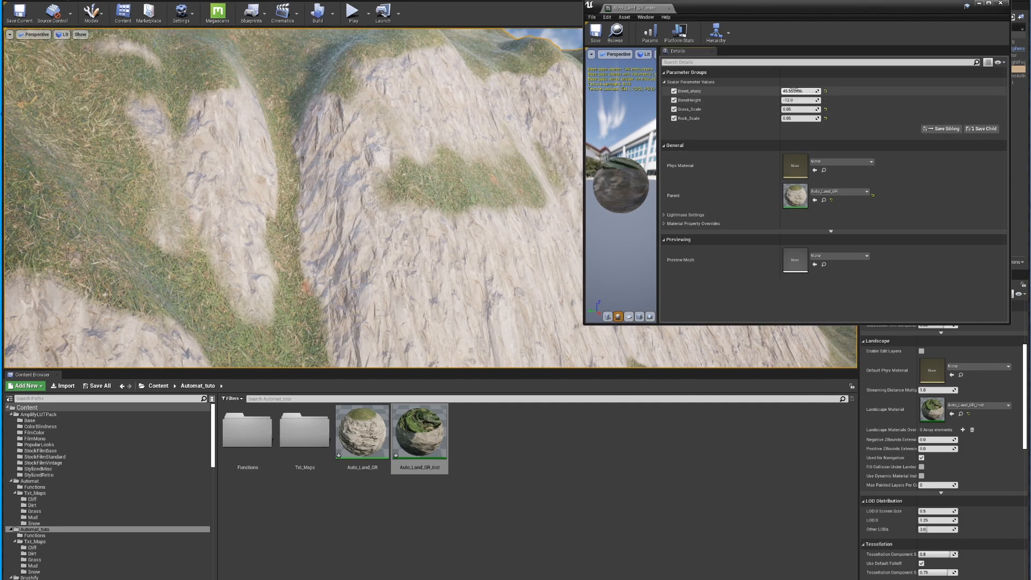
# Step: Reduce Blend_sharp further and set it to 33.5
pyautogui.moveTo(793, 90)
pyautogui.mouseDown()
pyautogui.moveTo(762, 91)
pyautogui.moveTo(804, 91)
pyautogui.mouseUp()
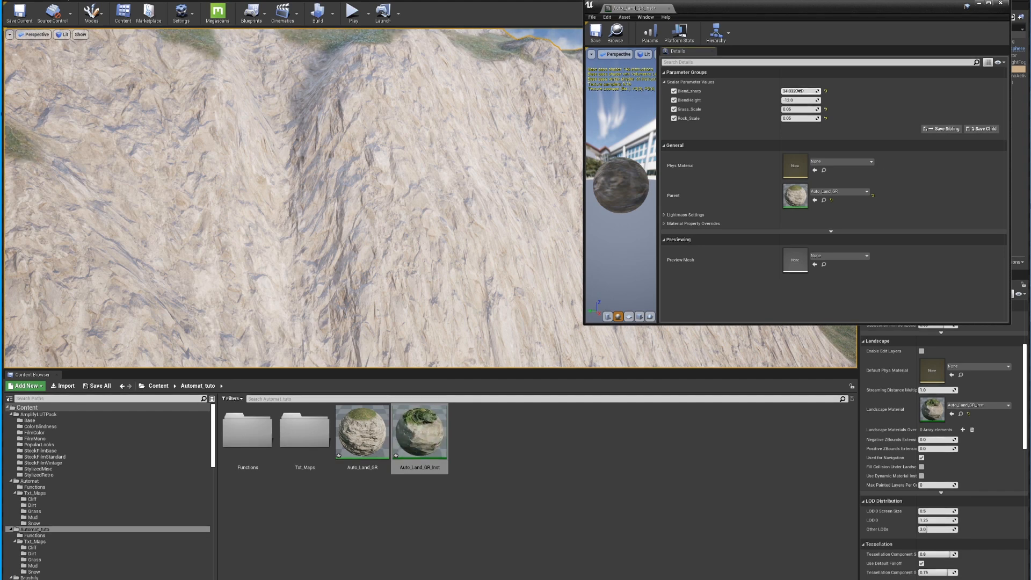
pyautogui.click(804, 91)
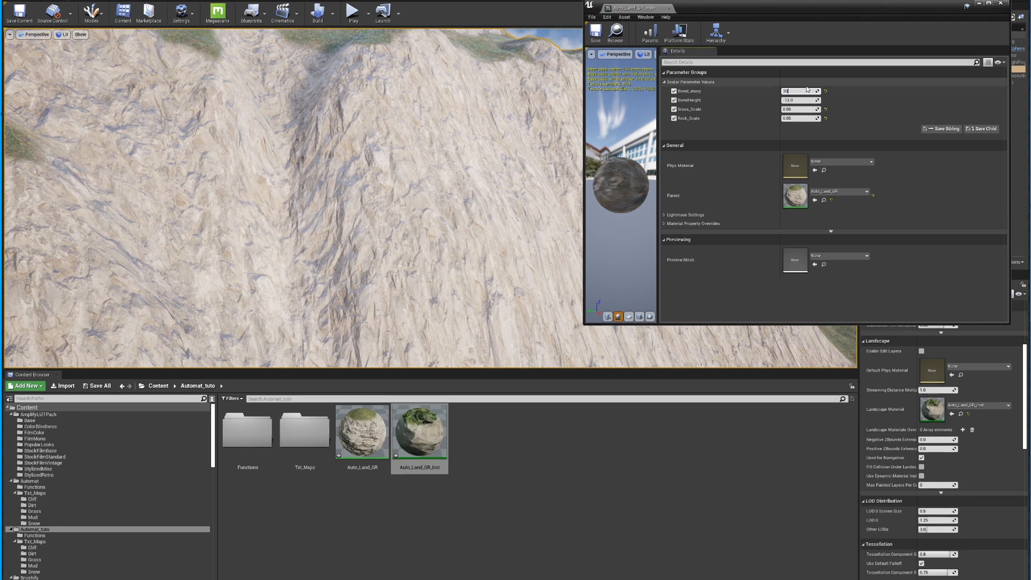
pyautogui.press('Return')
pyautogui.moveTo(369, 193); pyautogui.dragTo(441, 194, button='right')
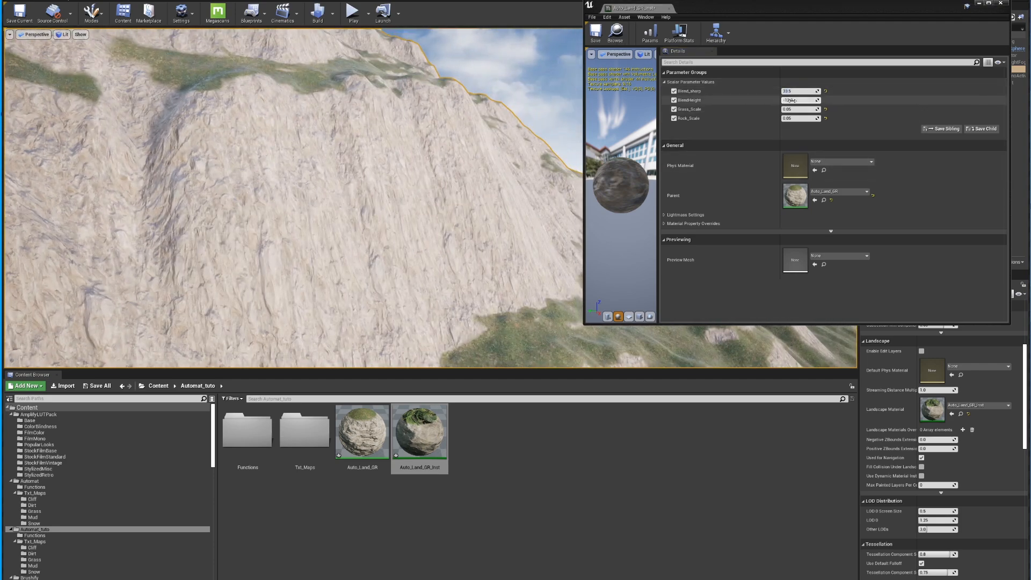
# Step: Try raising BlendHeight to about -4 and then about -8, and reset it to its default
pyautogui.moveTo(796, 100); pyautogui.dragTo(806, 100)
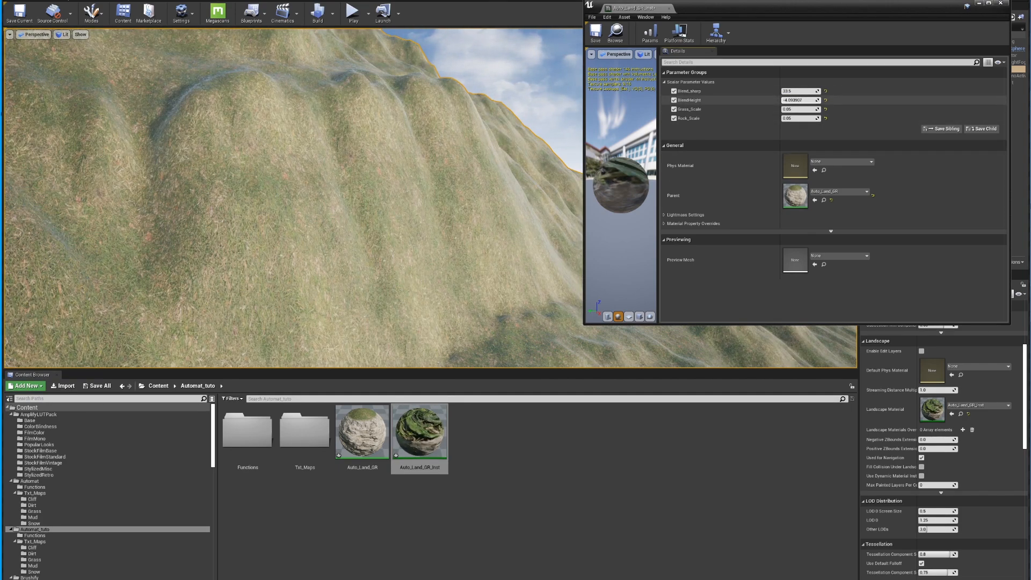
pyautogui.moveTo(802, 100); pyautogui.dragTo(803, 100)
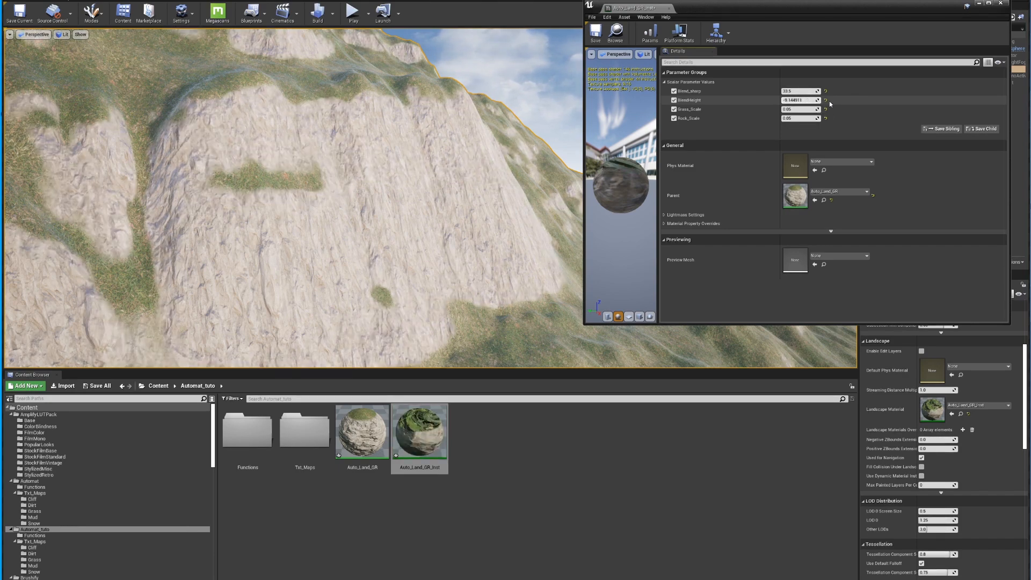
pyautogui.click(826, 100)
# Step: Set BlendHeight to -11 in the material instance
pyautogui.click(795, 100)
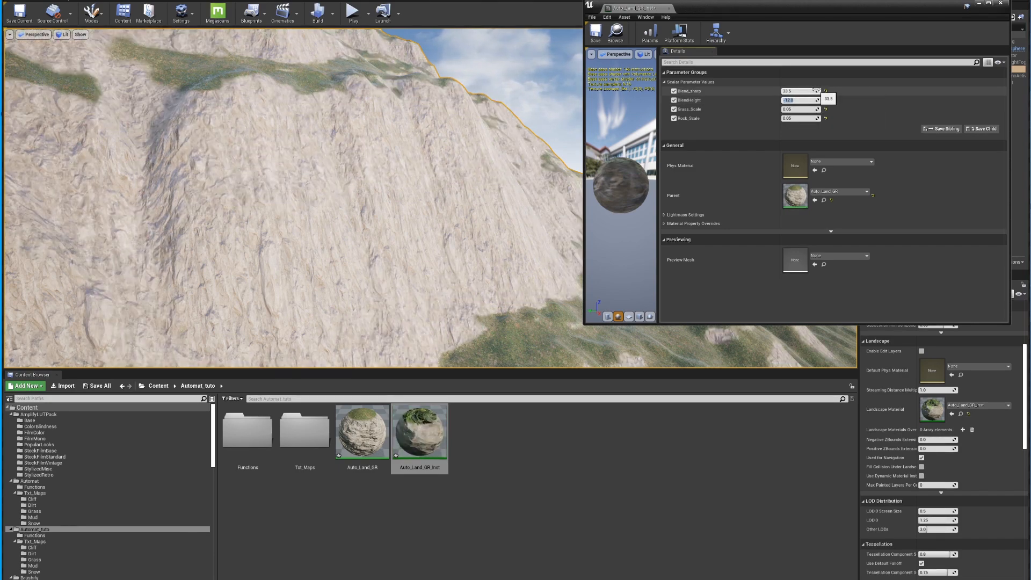
pyautogui.write('-11')
pyautogui.press('Return')
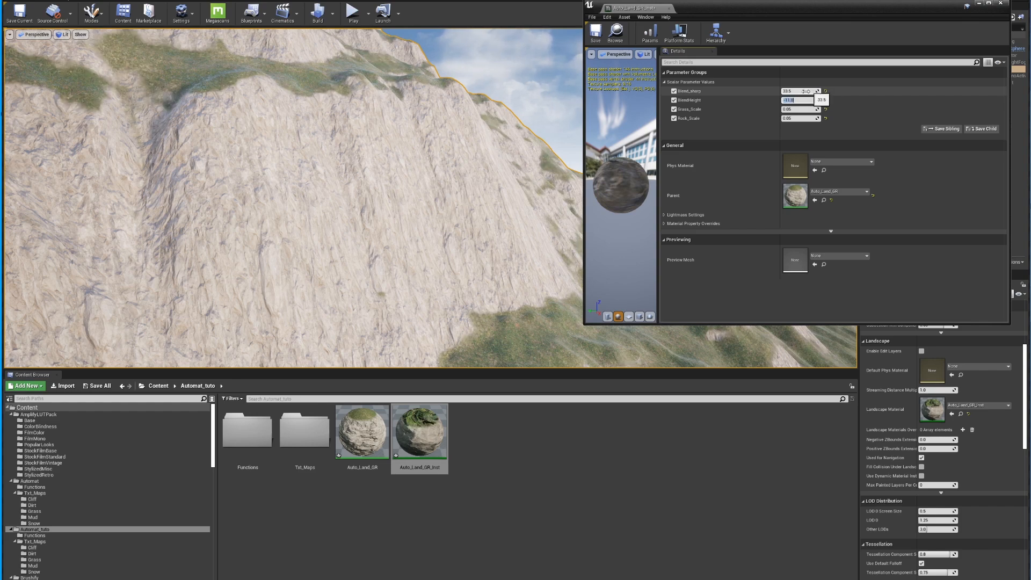
# Step: Try Blend_sharp values of 32, 30 and 29 against a close view of the grass patches on the rock slope
pyautogui.moveTo(327, 240); pyautogui.dragTo(311, 285, button='right')
pyautogui.press('w')
pyautogui.press('s')
pyautogui.click(793, 90)
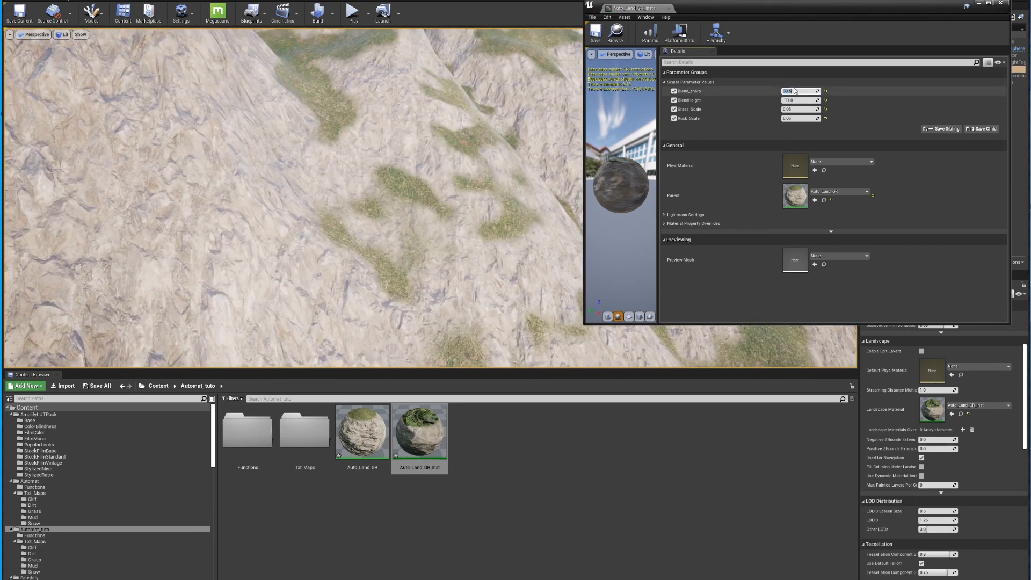
pyautogui.write('32')
pyautogui.press('Return')
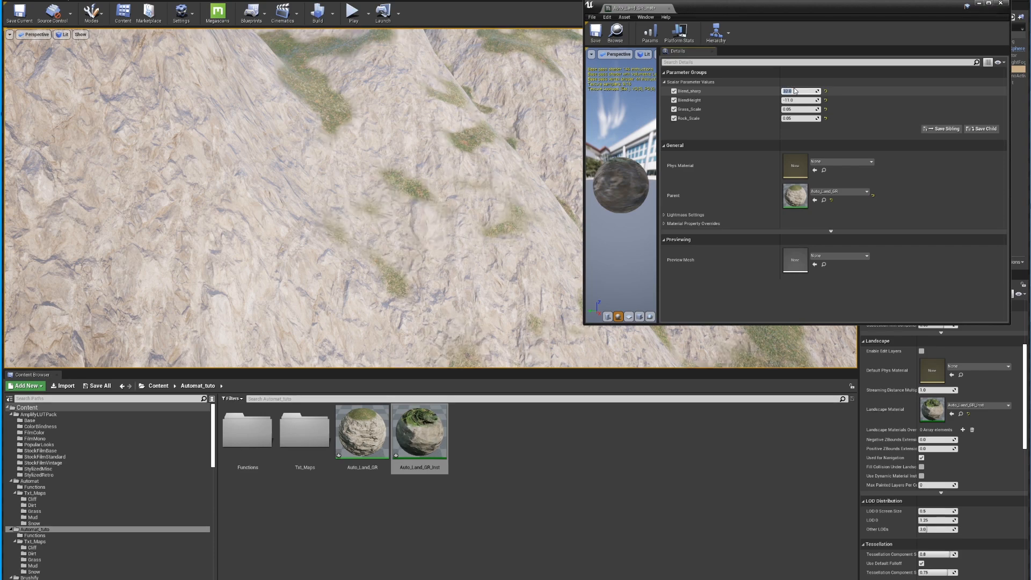
pyautogui.write('30')
pyautogui.press('Return')
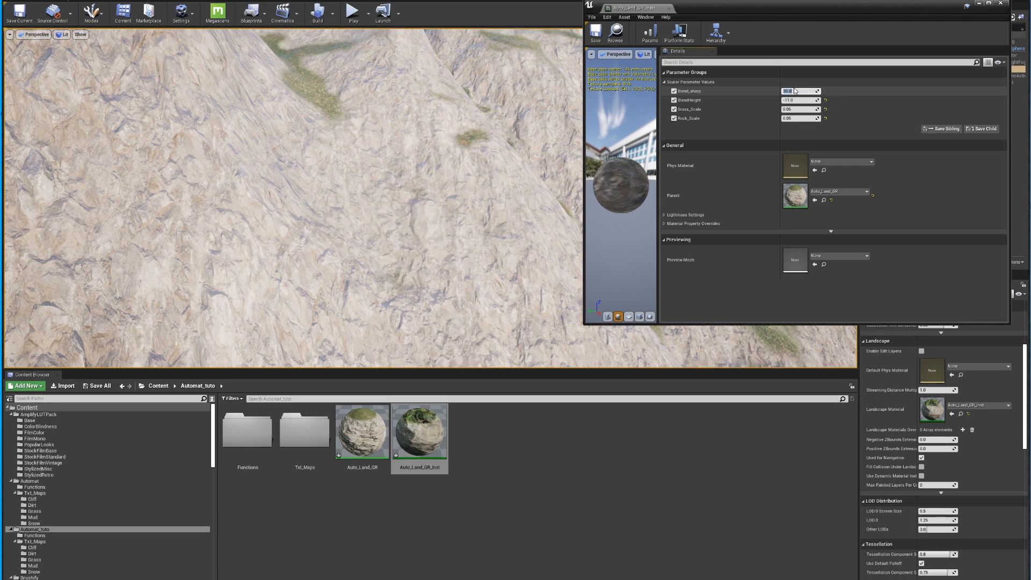
pyautogui.write('29')
pyautogui.press('Return')
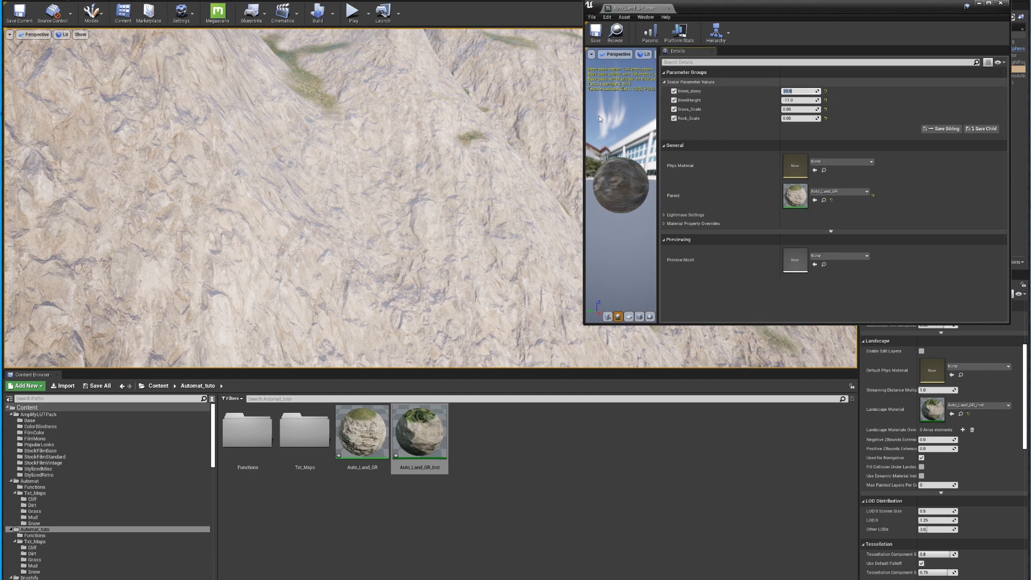
# Step: Set Blend_sharp to 31 and check the grass and rock blend across the landscape
pyautogui.moveTo(293, 197); pyautogui.dragTo(257, 155, button='right')
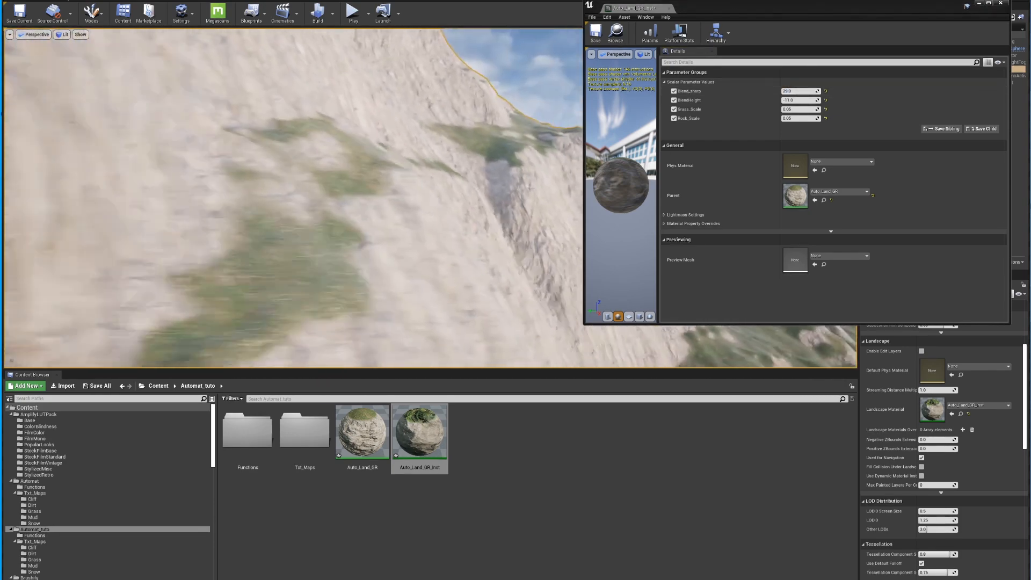
pyautogui.moveTo(258, 156)
pyautogui.mouseDown(button='right')
pyautogui.moveTo(245, 134)
pyautogui.moveTo(252, 161)
pyautogui.moveTo(242, 156)
pyautogui.mouseUp(button='right')
pyautogui.click(788, 91)
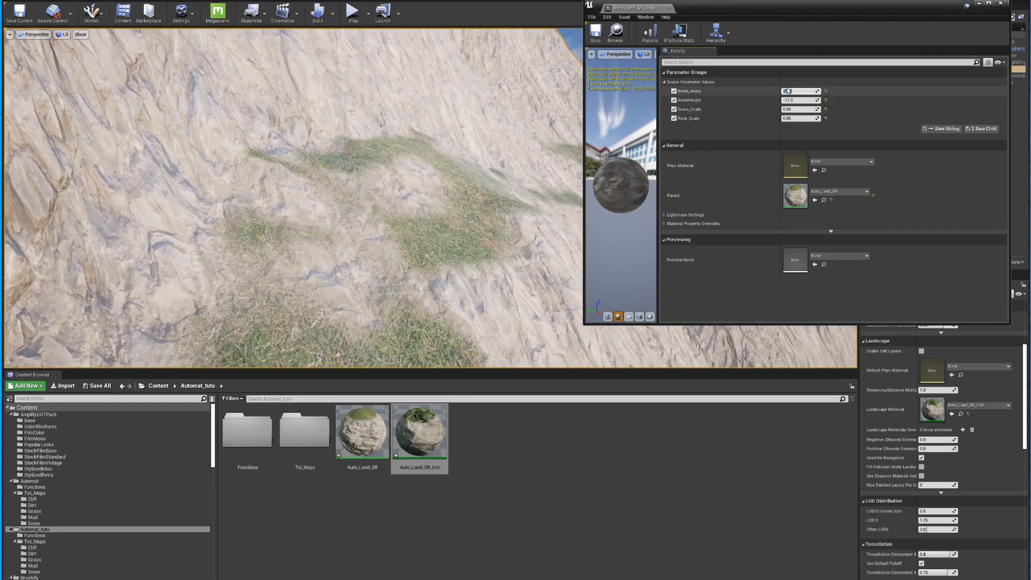
pyautogui.write('31')
pyautogui.press('Return')
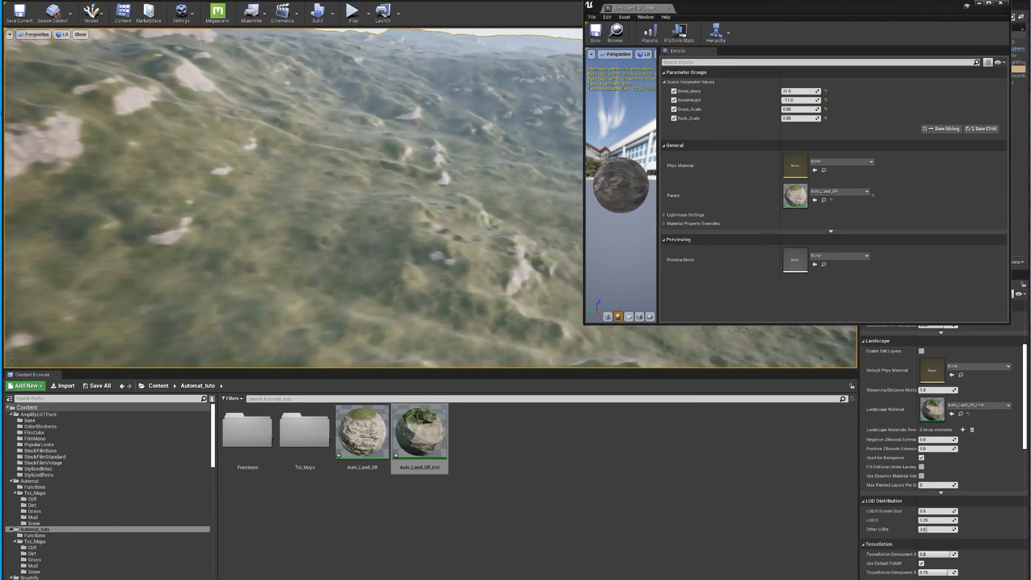
pyautogui.moveTo(290, 199); pyautogui.dragTo(225, 177, button='right')
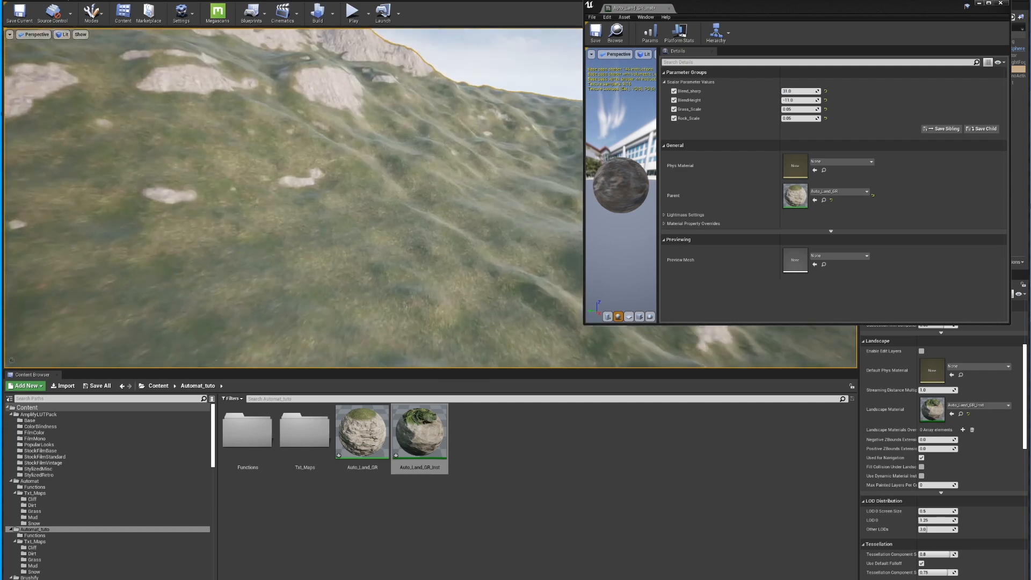
pyautogui.moveTo(289, 199); pyautogui.dragTo(440, 221, button='right')
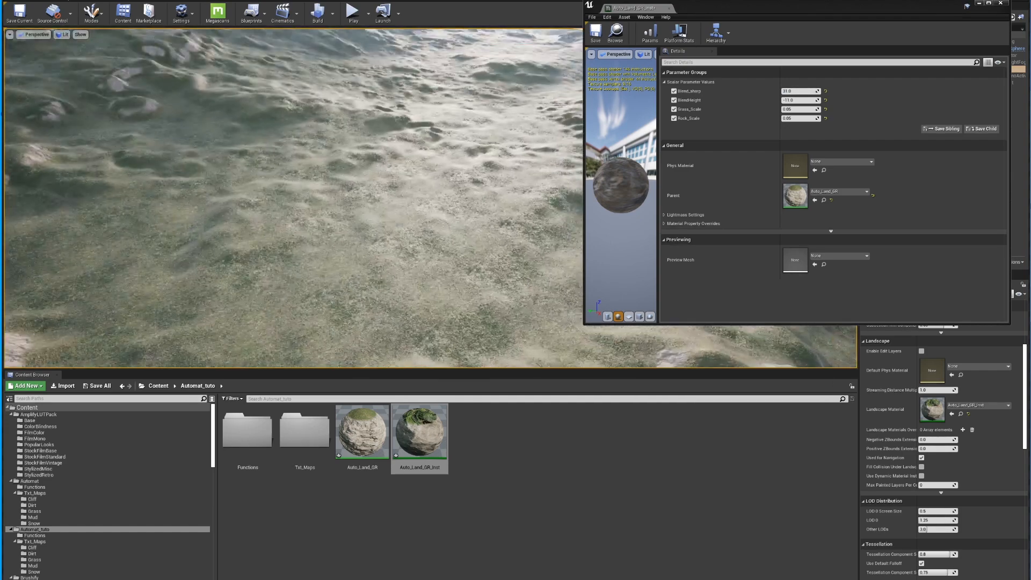
# Step: Examine the landscape's surface shine and grass texture both up close and from a distance
pyautogui.press('w')
pyautogui.moveTo(290, 198); pyautogui.dragTo(290, 231, button='right')
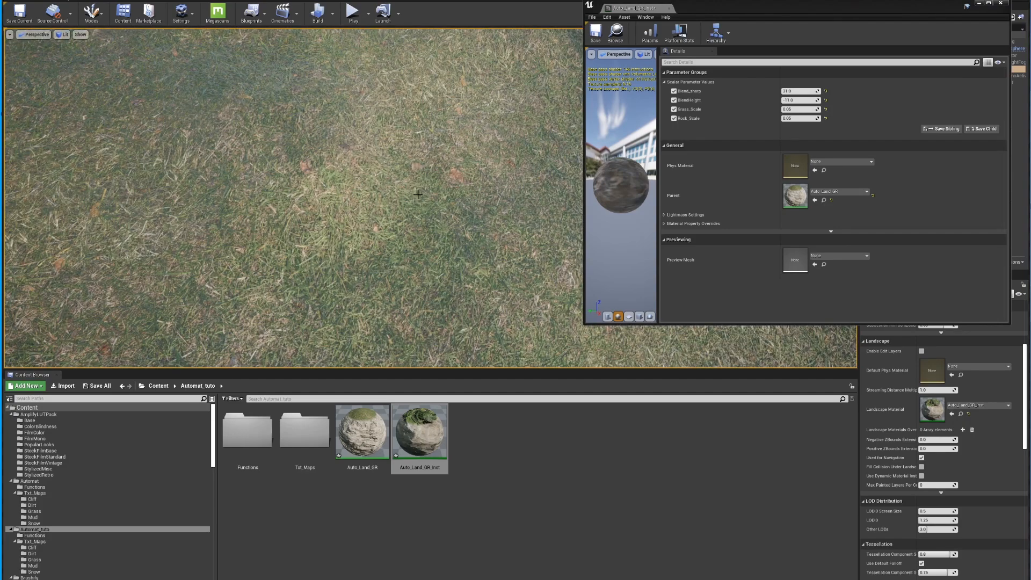
pyautogui.press('s')
pyautogui.moveTo(439, 175); pyautogui.dragTo(440, 126, button='right')
pyautogui.press('s')
pyautogui.moveTo(450, 178); pyautogui.dragTo(361, 204, button='right')
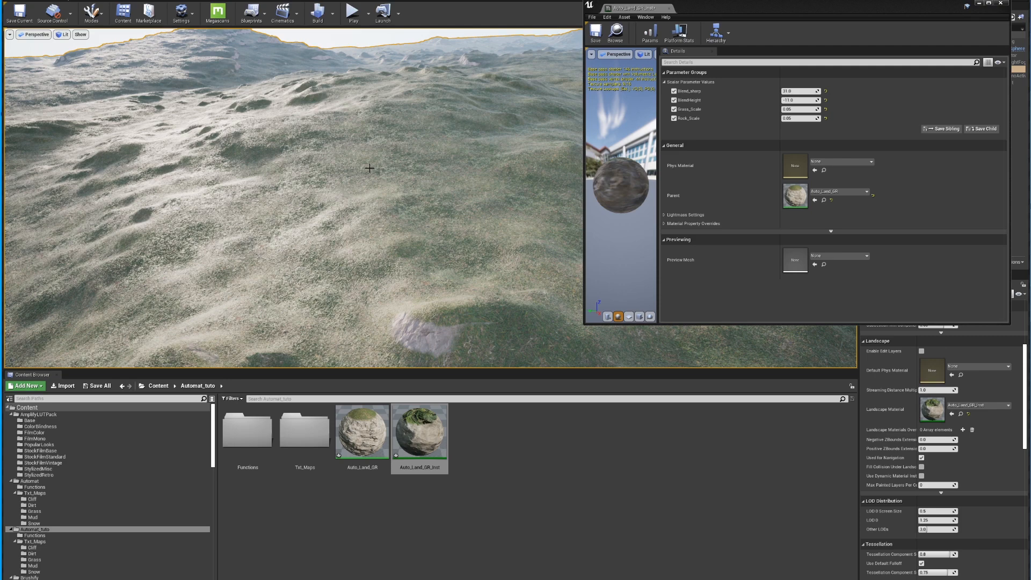
pyautogui.moveTo(396, 173)
pyautogui.mouseDown(button='right')
pyautogui.moveTo(396, 134)
pyautogui.moveTo(397, 161)
pyautogui.mouseUp(button='right')
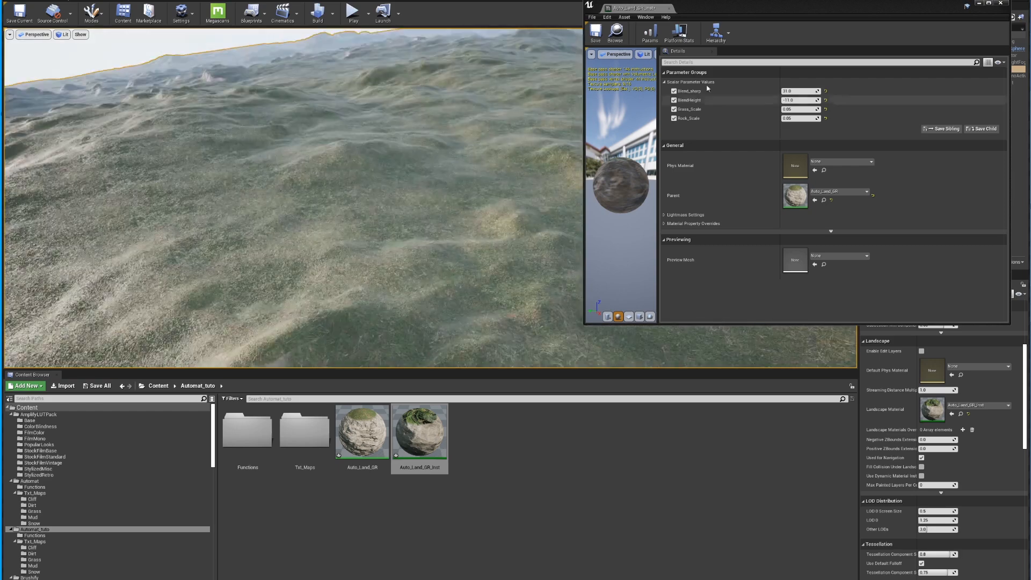
# Step: Open the Auto_Land_GR material and move its output node farther from the BreakMaterialAttributes node
pyautogui.click(999, 3)
pyautogui.doubleClick(374, 436)
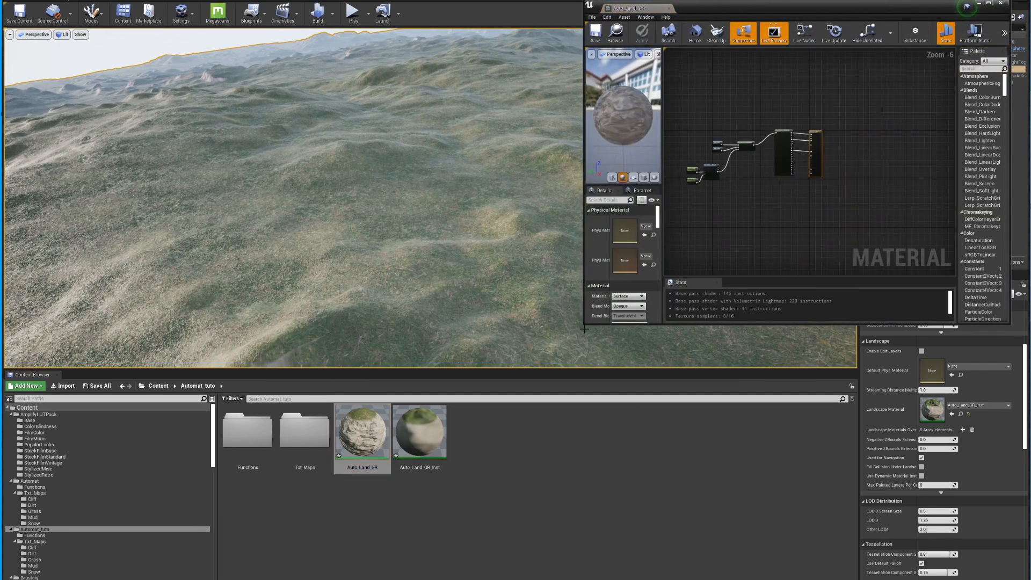
pyautogui.moveTo(582, 325); pyautogui.dragTo(487, 381)
pyautogui.scroll(5, 696, 220)
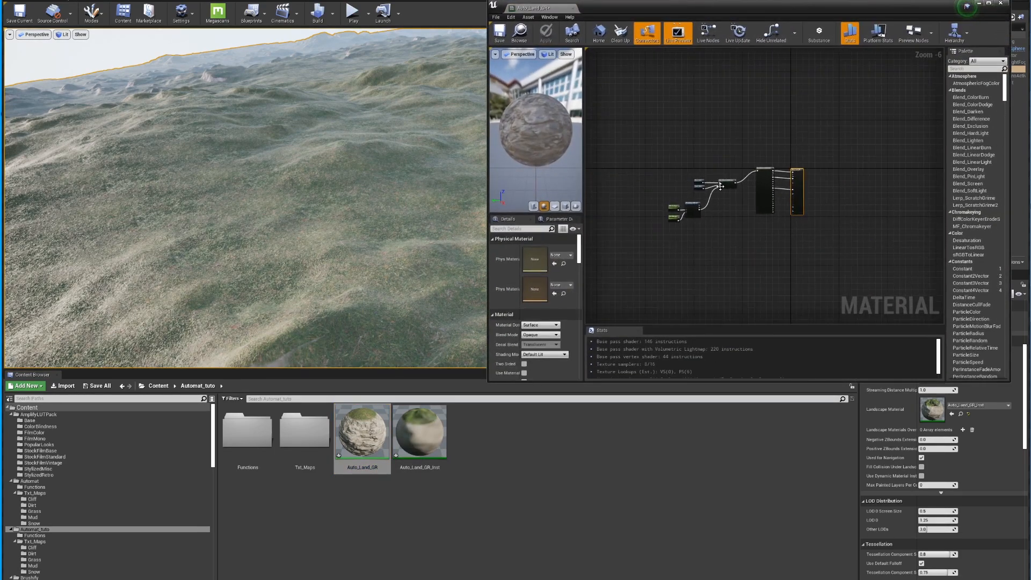
pyautogui.moveTo(788, 202); pyautogui.dragTo(635, 185, button='right')
pyautogui.scroll(1, 741, 185)
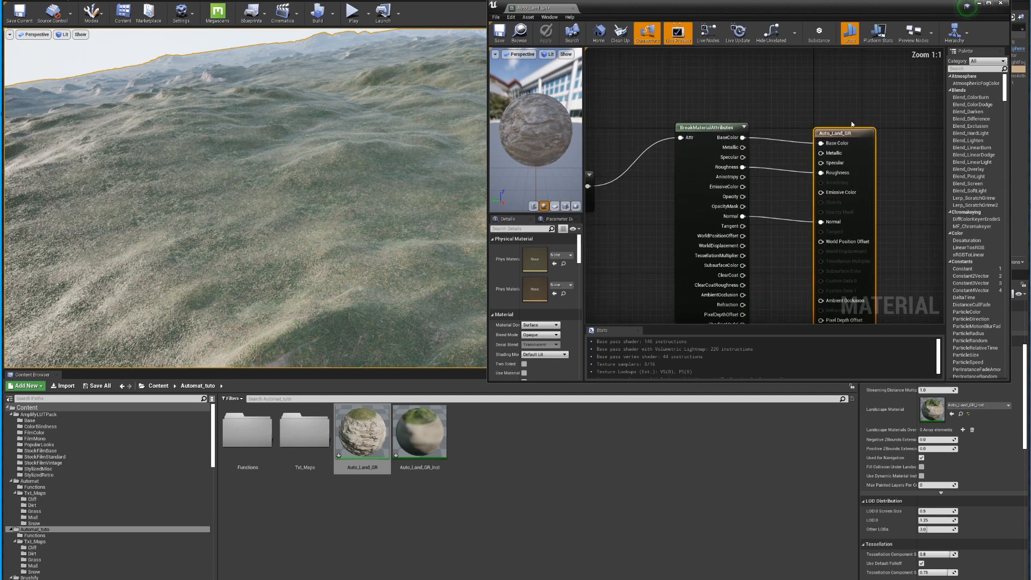
pyautogui.moveTo(840, 133); pyautogui.dragTo(889, 127)
pyautogui.moveTo(868, 173); pyautogui.dragTo(847, 148, button='right')
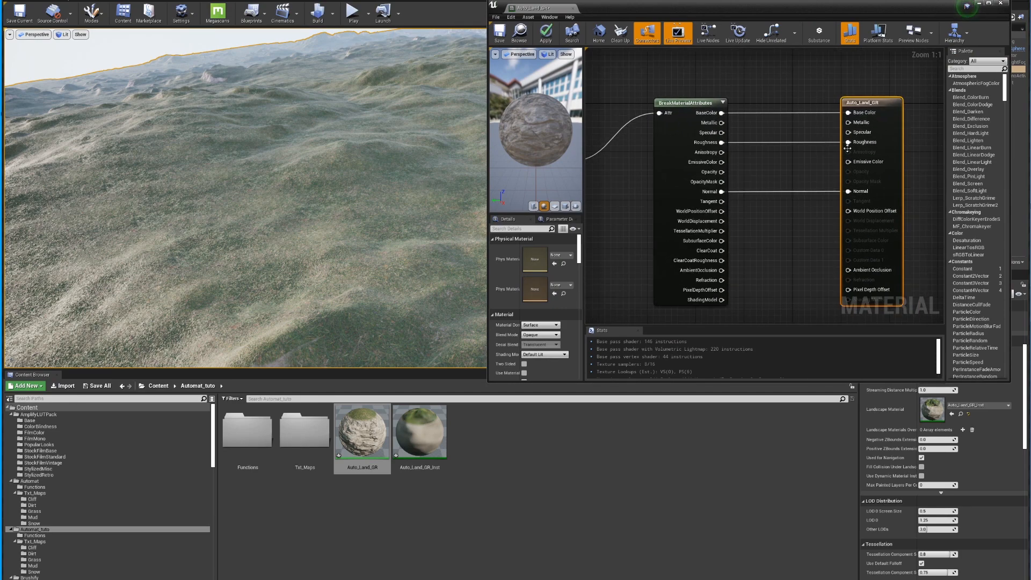
# Step: Add a scalar parameter named "Specular Range" between the BreakMaterialAttributes node and the material output
pyautogui.press('s')
pyautogui.click(773, 145)
pyautogui.write('ssssssss')
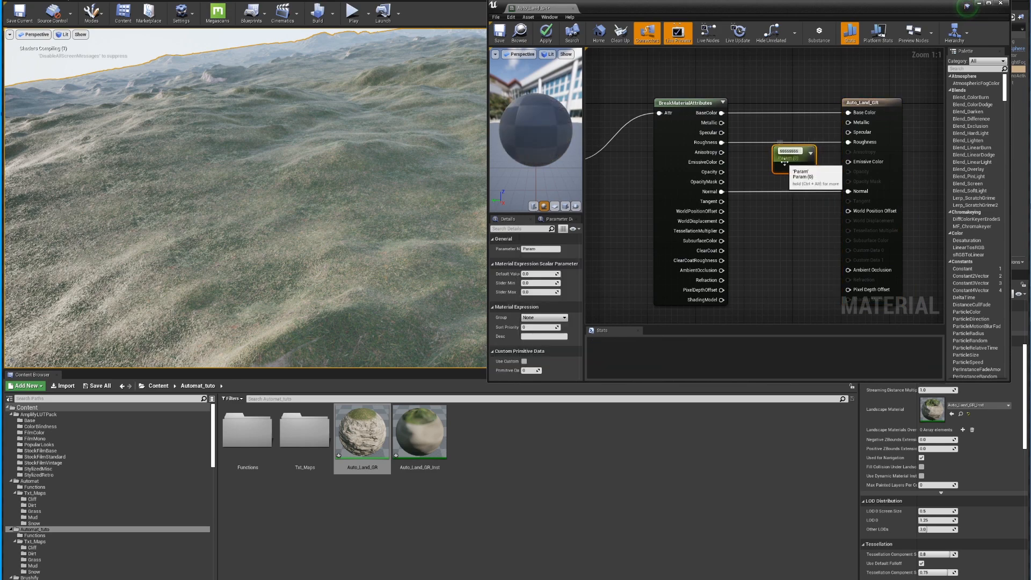
pyautogui.press('BackSpace')
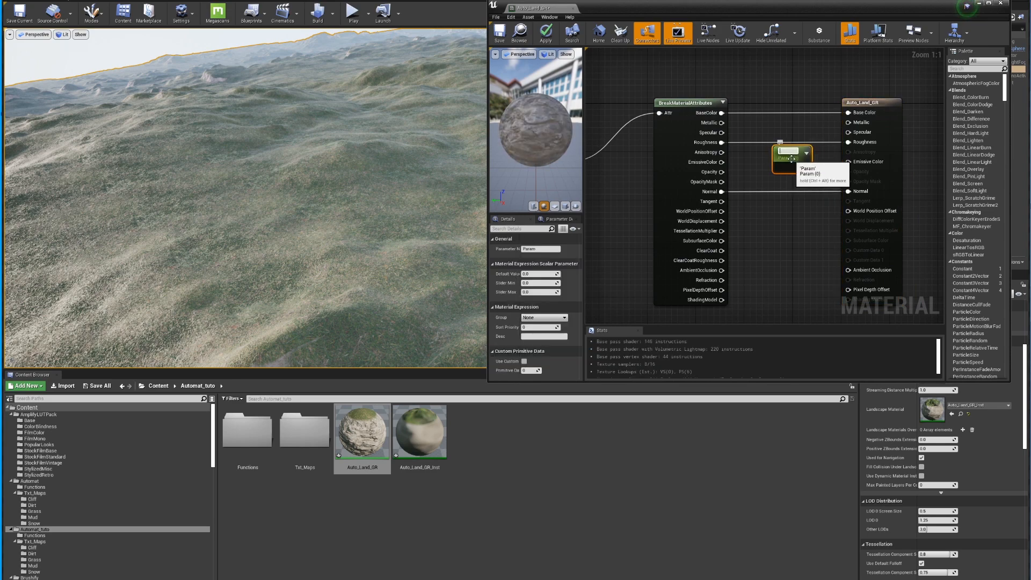
pyautogui.write('Specular Range')
pyautogui.press('Return')
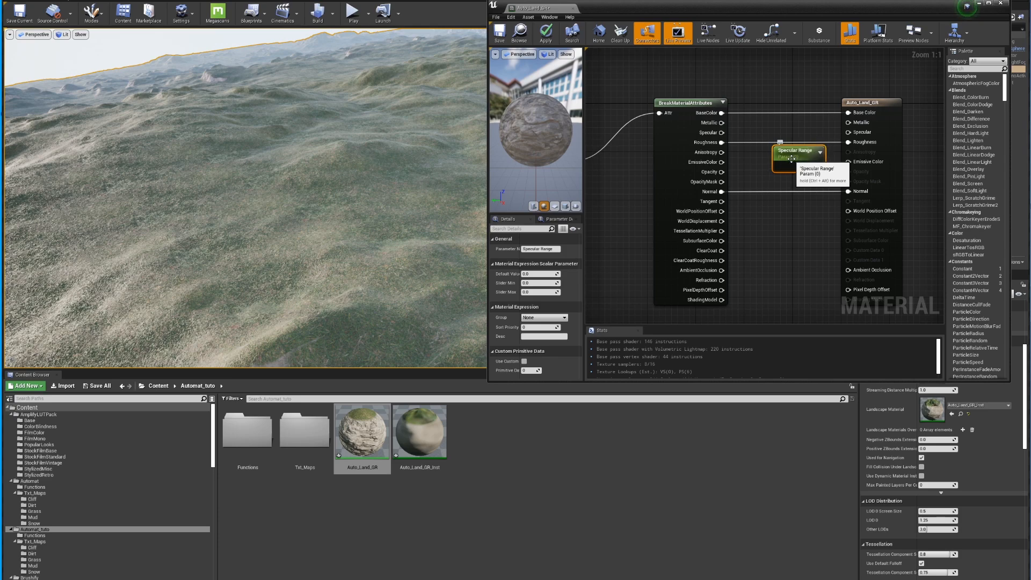
# Step: Connect Specular Range to the material's Specular input, apply the material and check the landscape's shine
pyautogui.moveTo(818, 166); pyautogui.dragTo(849, 132)
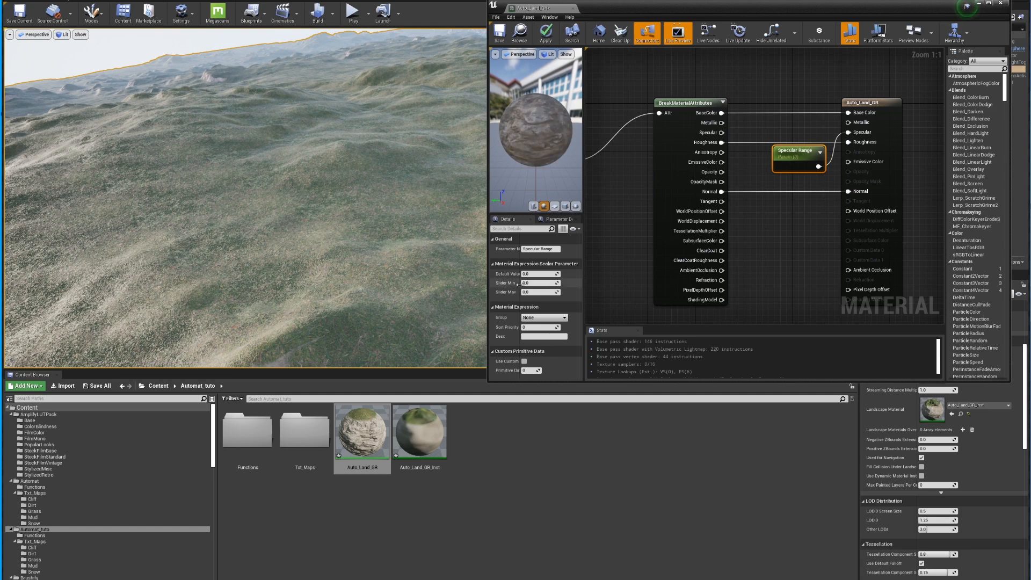
pyautogui.click(545, 36)
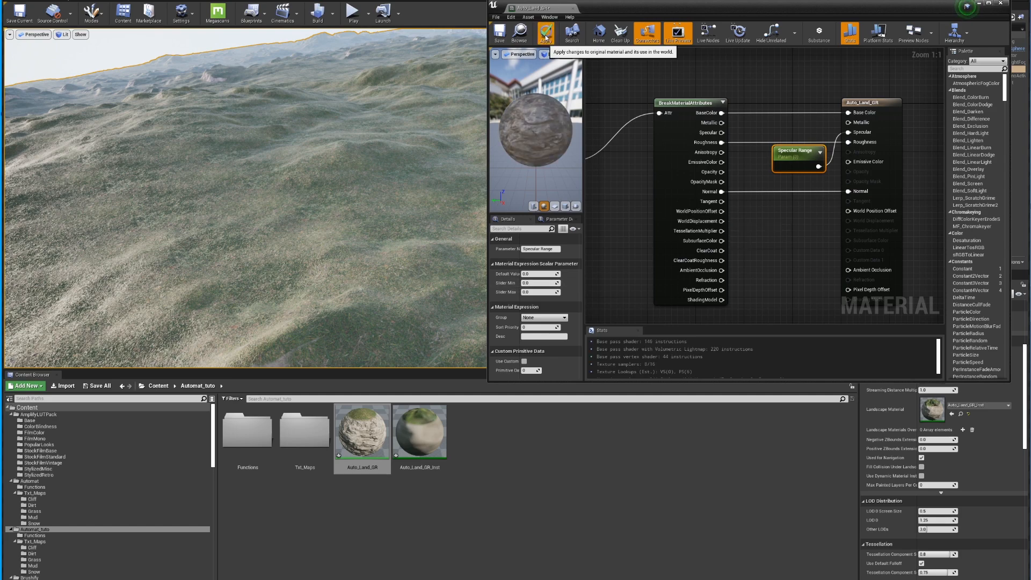
pyautogui.moveTo(245, 197); pyautogui.dragTo(268, 188, button='right')
pyautogui.moveTo(349, 46); pyautogui.dragTo(383, 184, button='right')
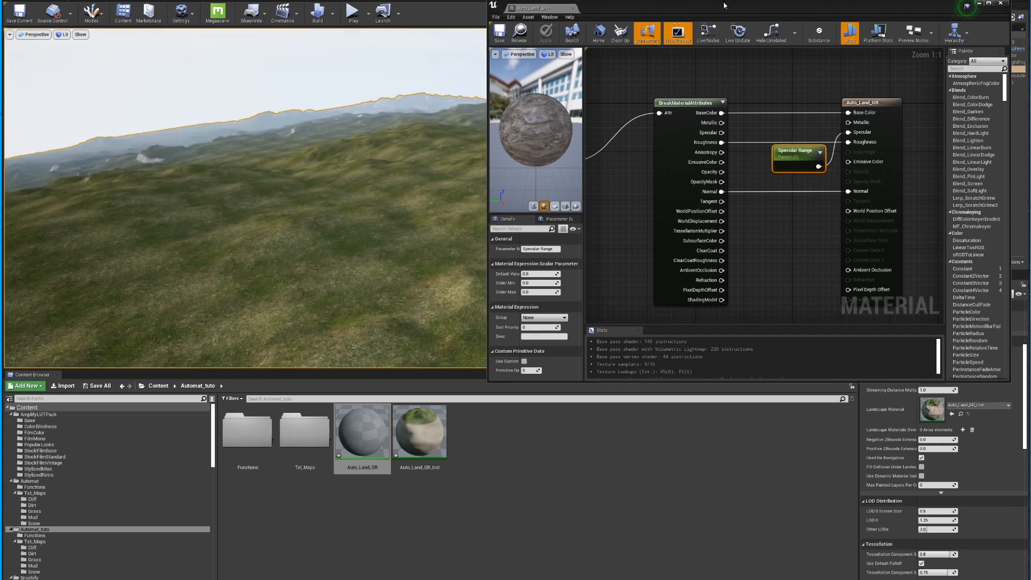
# Step: Enable Specular Range in the Auto_Land_GR_Inst material instance and set it to a low value near 0.03
pyautogui.moveTo(723, 5); pyautogui.dragTo(449, 199)
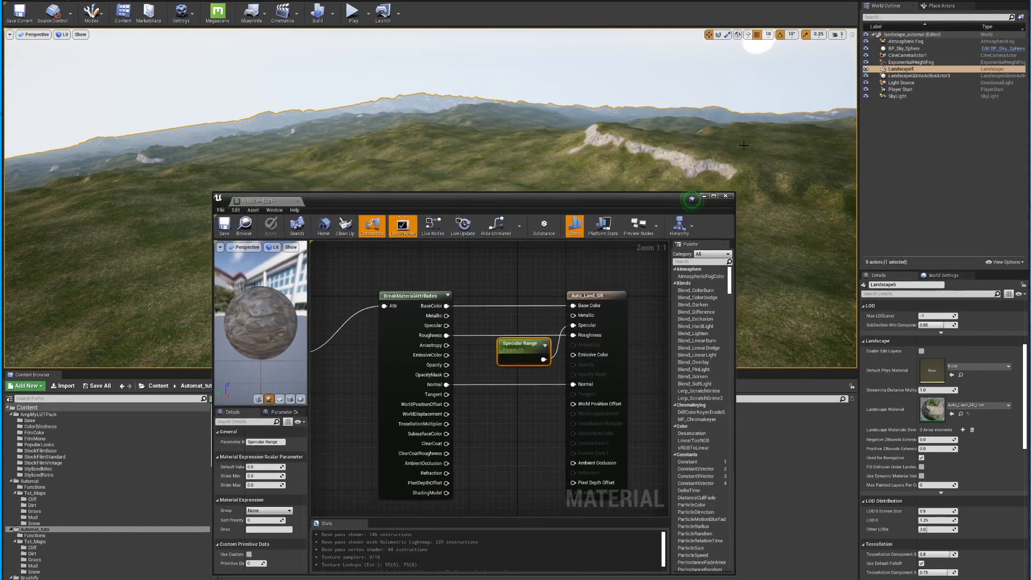
pyautogui.click(725, 195)
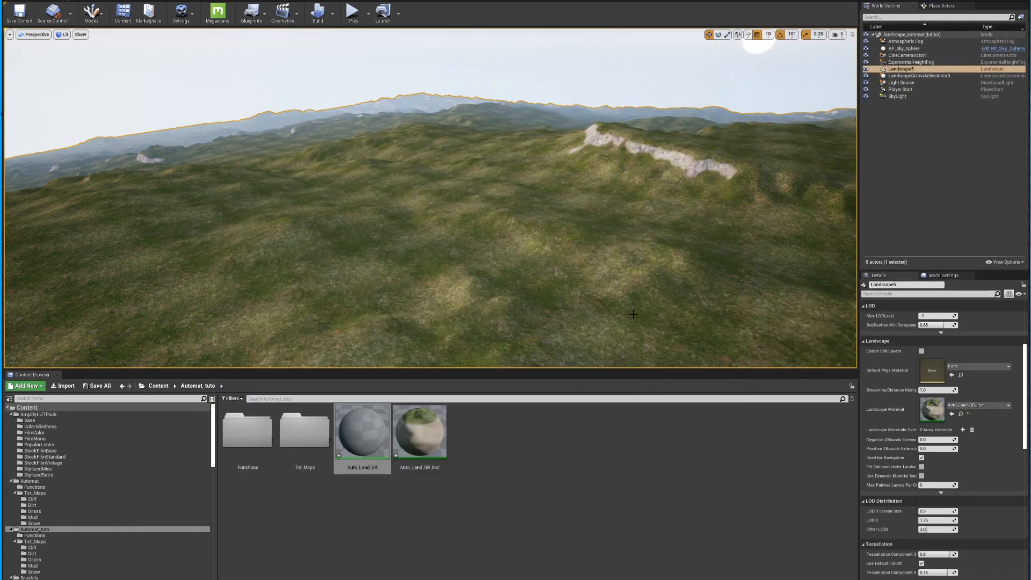
pyautogui.doubleClick(414, 433)
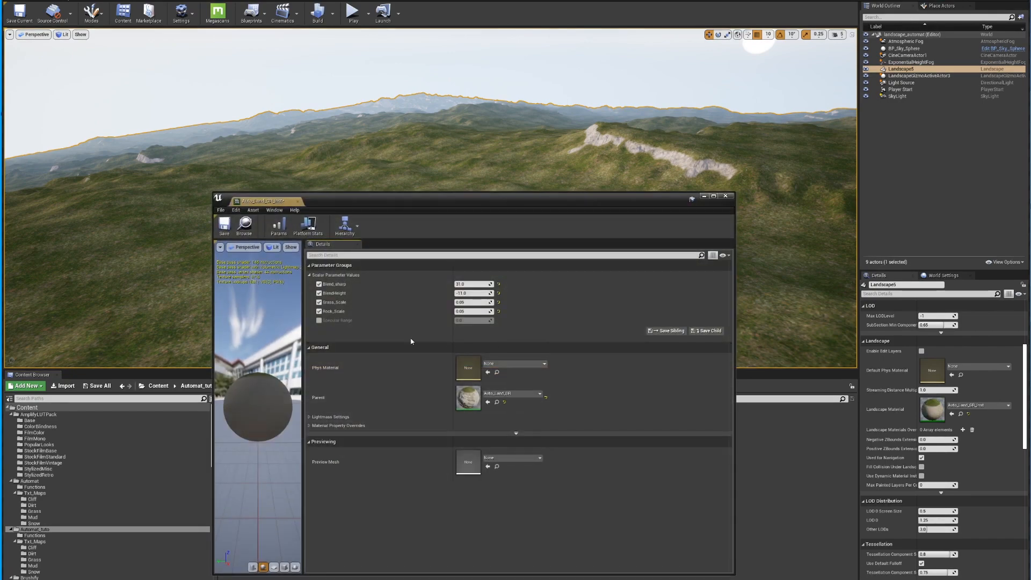
pyautogui.click(319, 320)
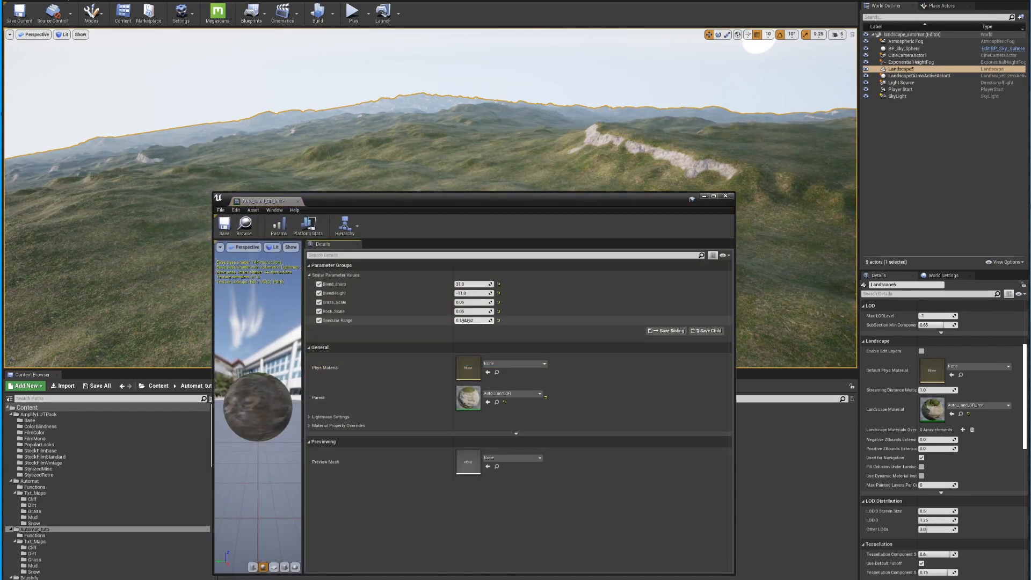
pyautogui.moveTo(463, 321); pyautogui.dragTo(466, 322)
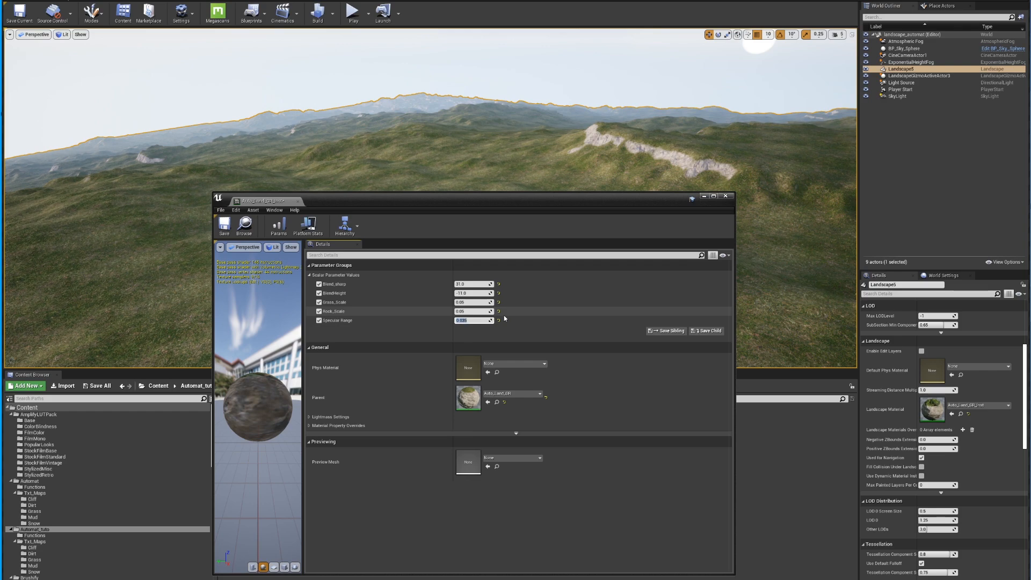
pyautogui.click(726, 197)
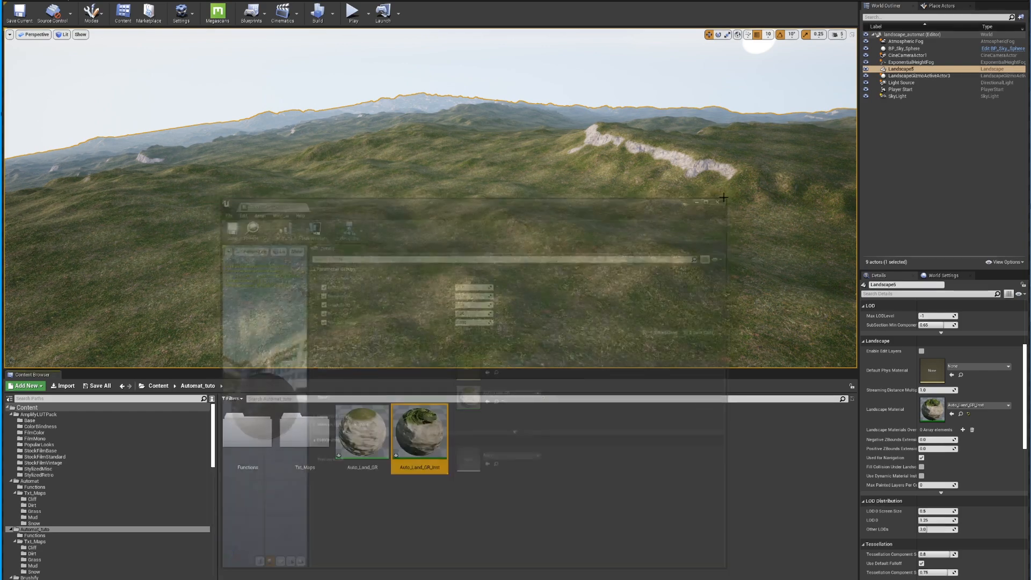
# Step: Set Grass_Scale and Rock_Scale to 0.02 in the Auto_Land_GR_Inst material instance
pyautogui.moveTo(513, 302); pyautogui.dragTo(692, 279, button='right')
pyautogui.press('w')
pyautogui.press('w')
pyautogui.press('s')
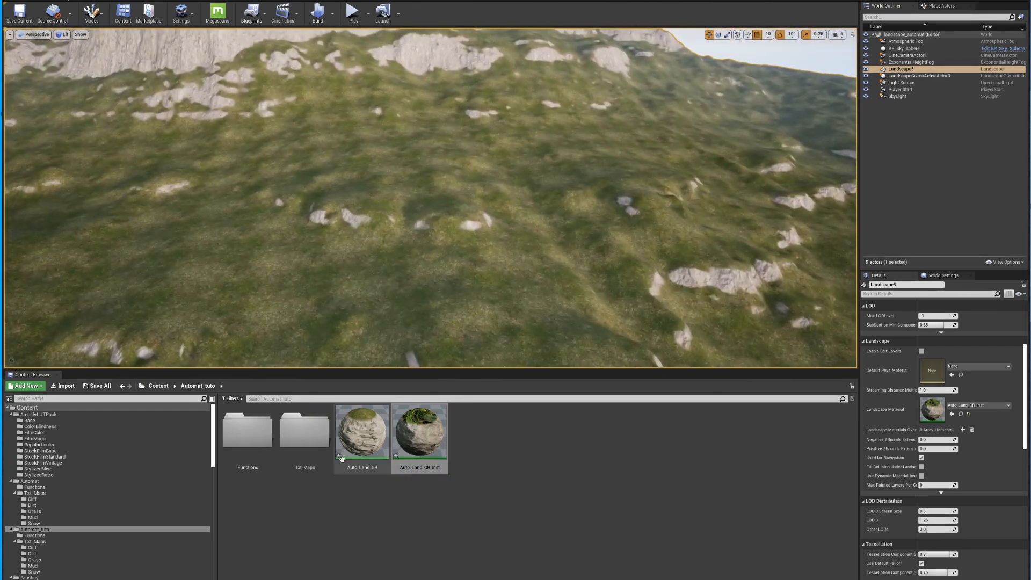
pyautogui.doubleClick(419, 432)
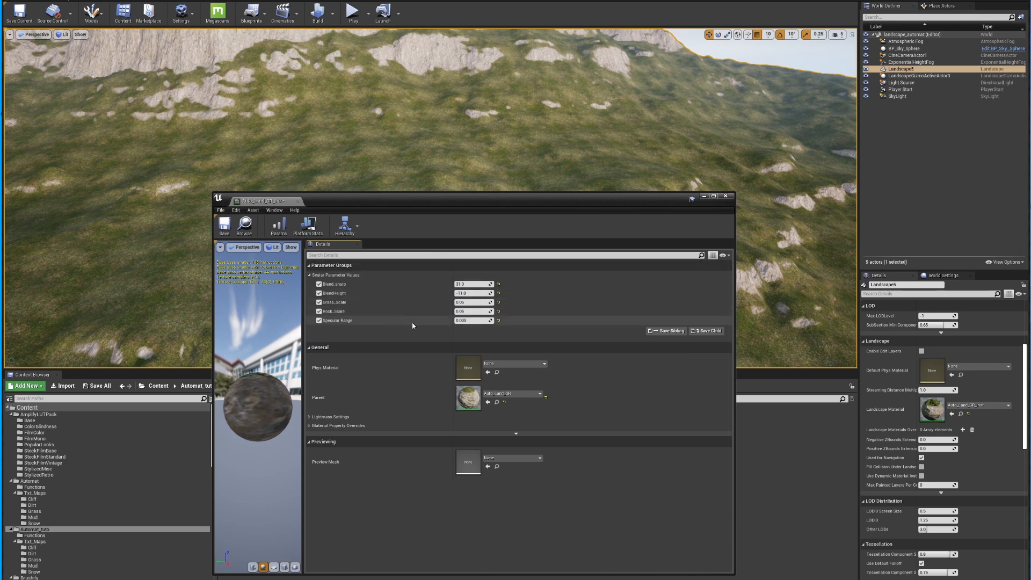
pyautogui.click(473, 302)
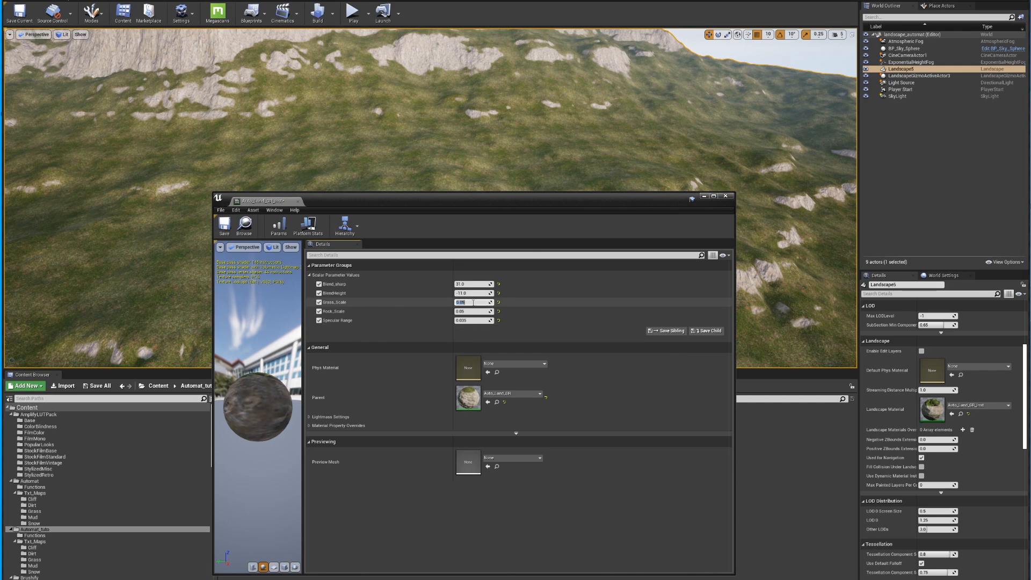
pyautogui.write('0.0')
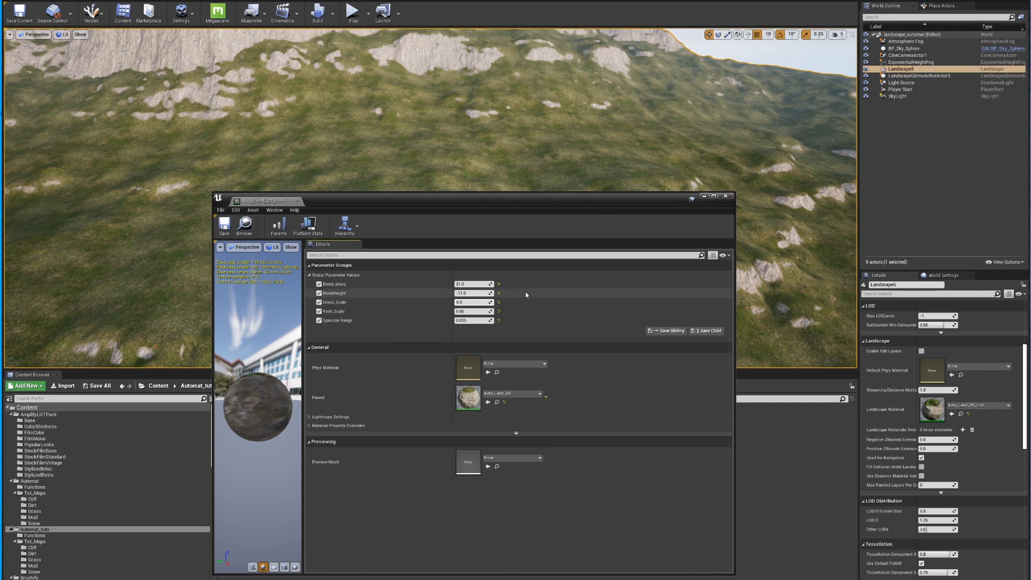
pyautogui.write('2')
pyautogui.press('Return')
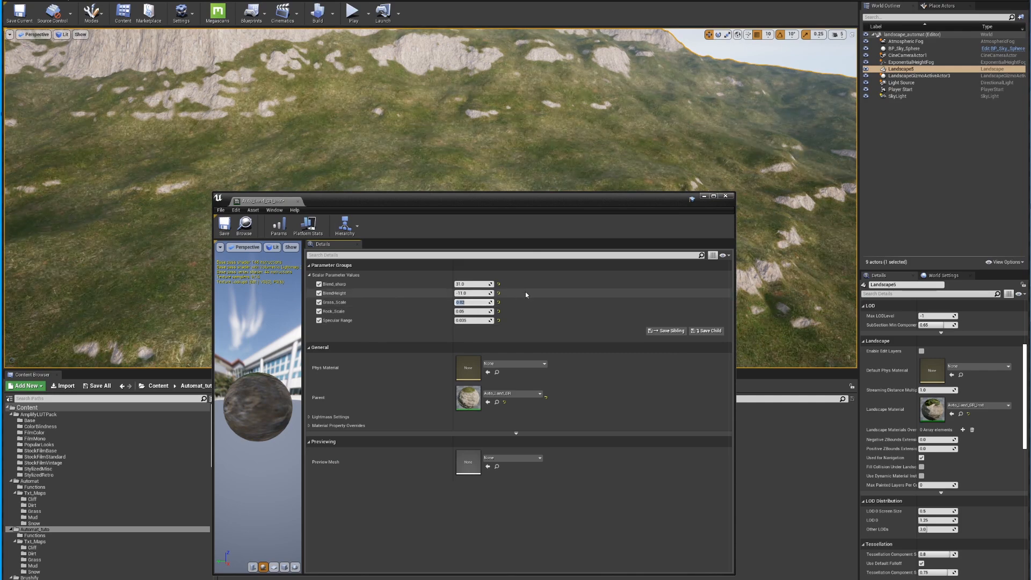
pyautogui.click(478, 311)
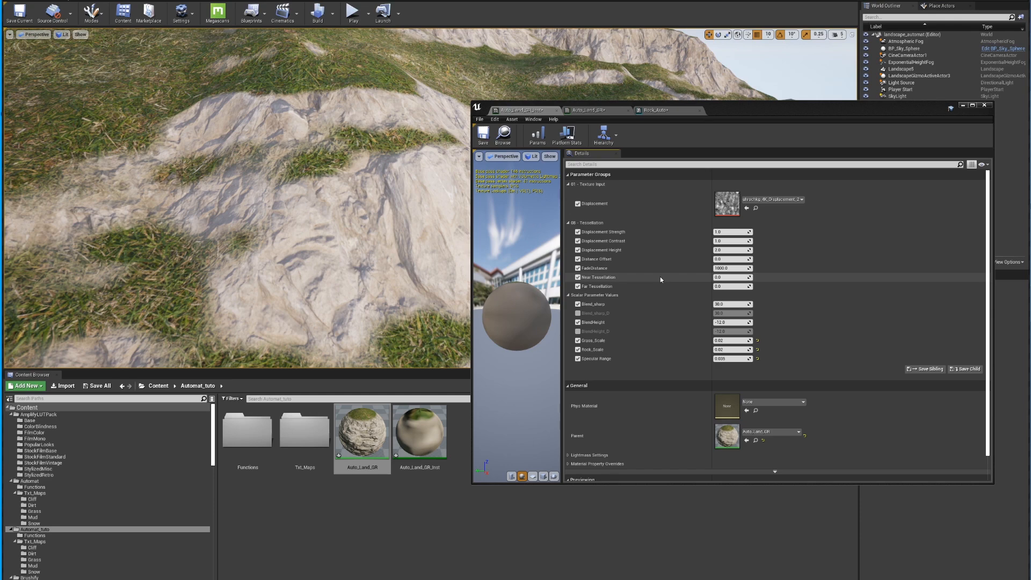
# Step: Set the instance's tessellation parameters: FadeDistance 8000, Near Tessellation 25 and Far Tessellation 10
pyautogui.click(744, 268)
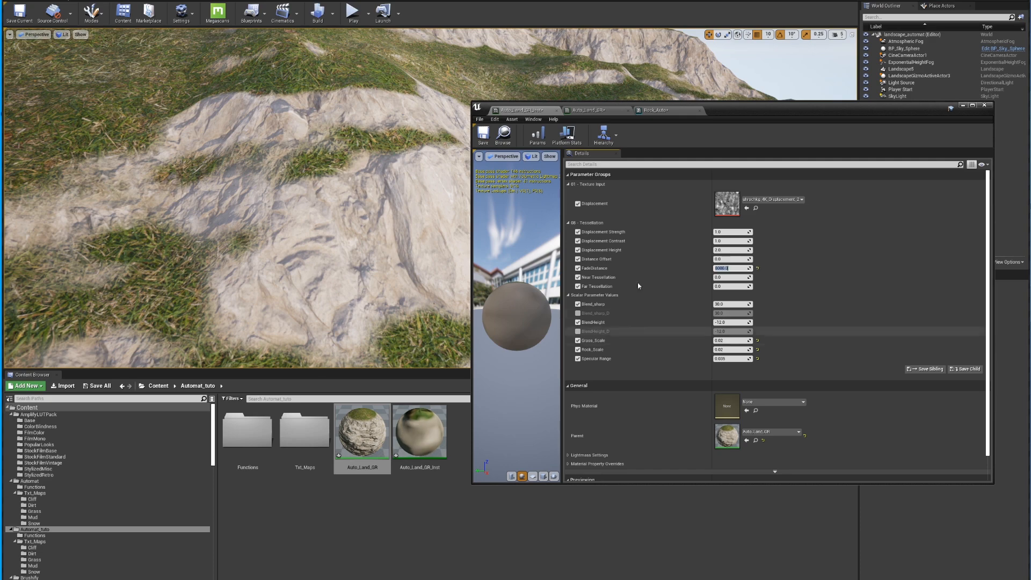
pyautogui.click(735, 276)
pyautogui.click(735, 276)
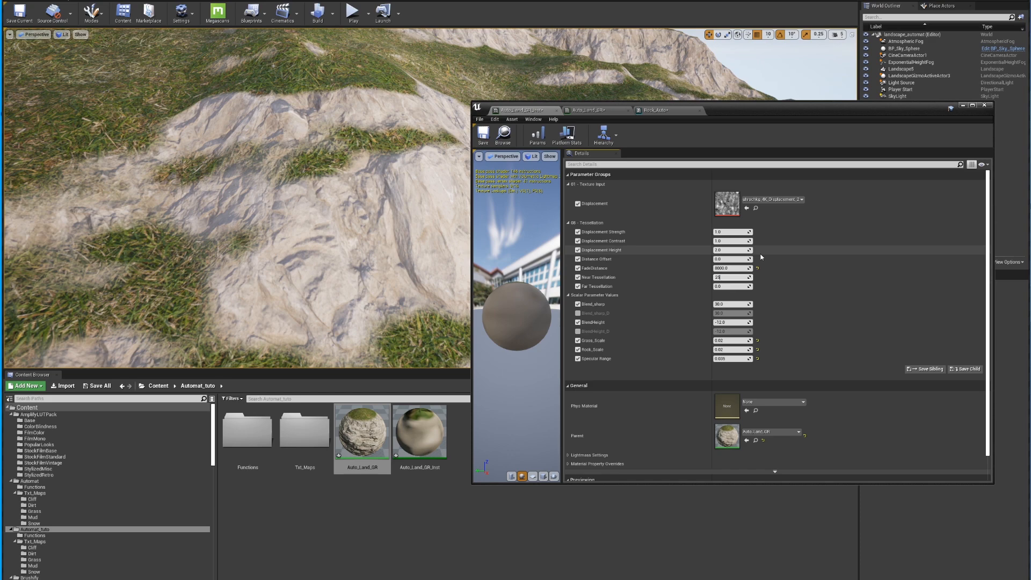
pyautogui.write('25')
pyautogui.press('Return')
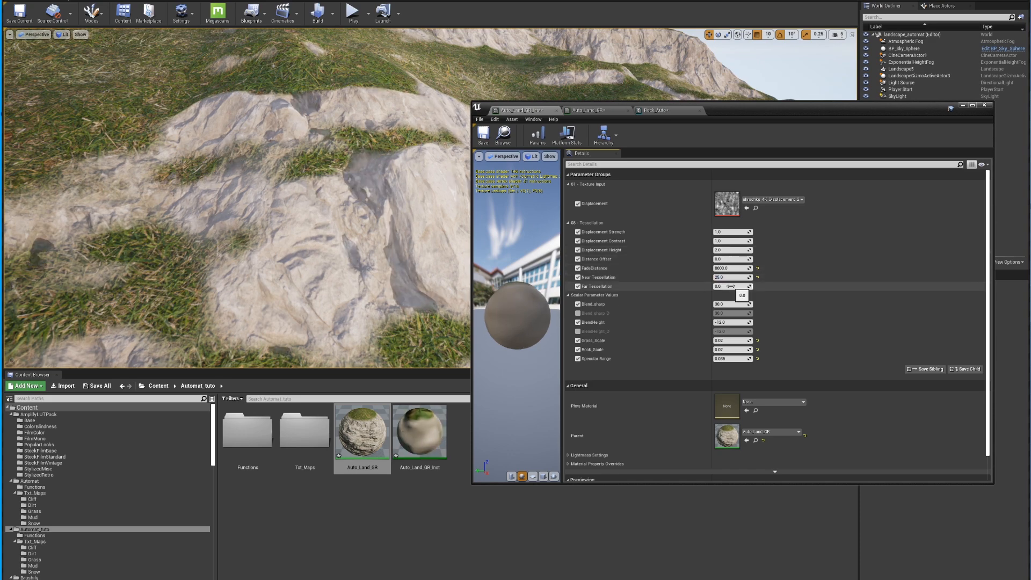
pyautogui.click(727, 286)
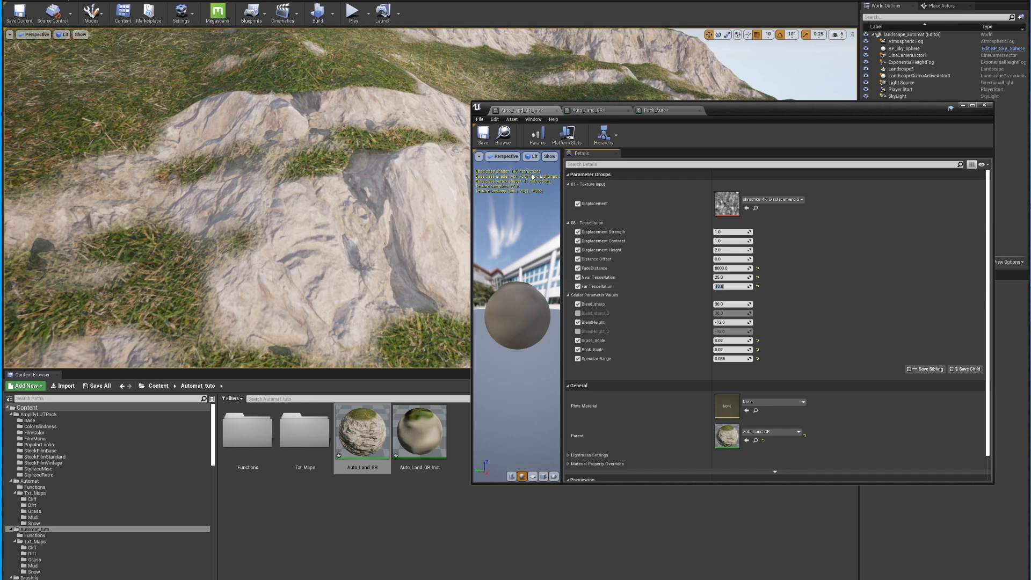
# Step: Move the material instance window aside and inspect the displaced rock surface up close
pyautogui.moveTo(722, 112); pyautogui.dragTo(771, 111)
pyautogui.moveTo(375, 249); pyautogui.dragTo(382, 206, button='right')
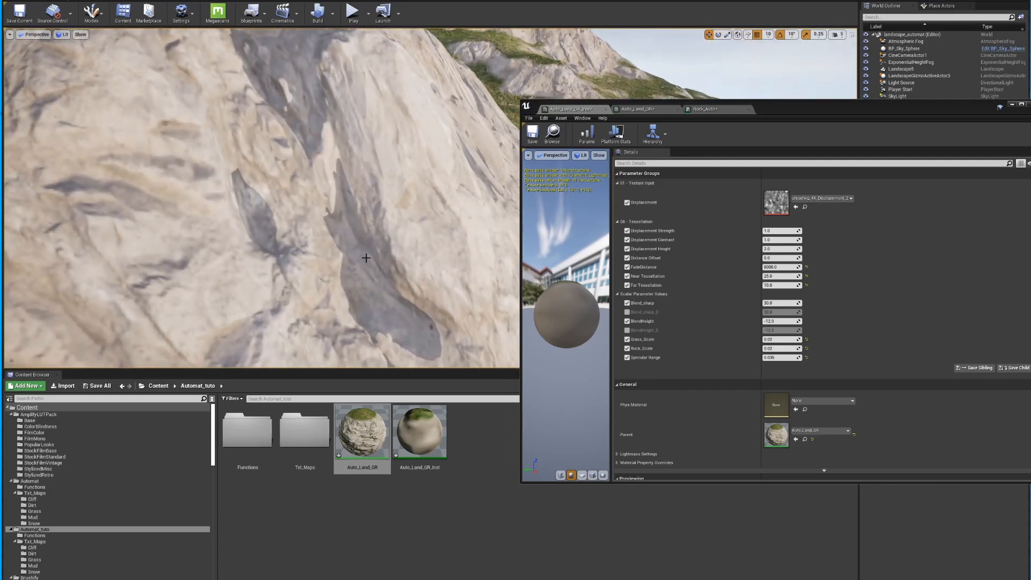
pyautogui.moveTo(366, 258); pyautogui.dragTo(381, 226, button='right')
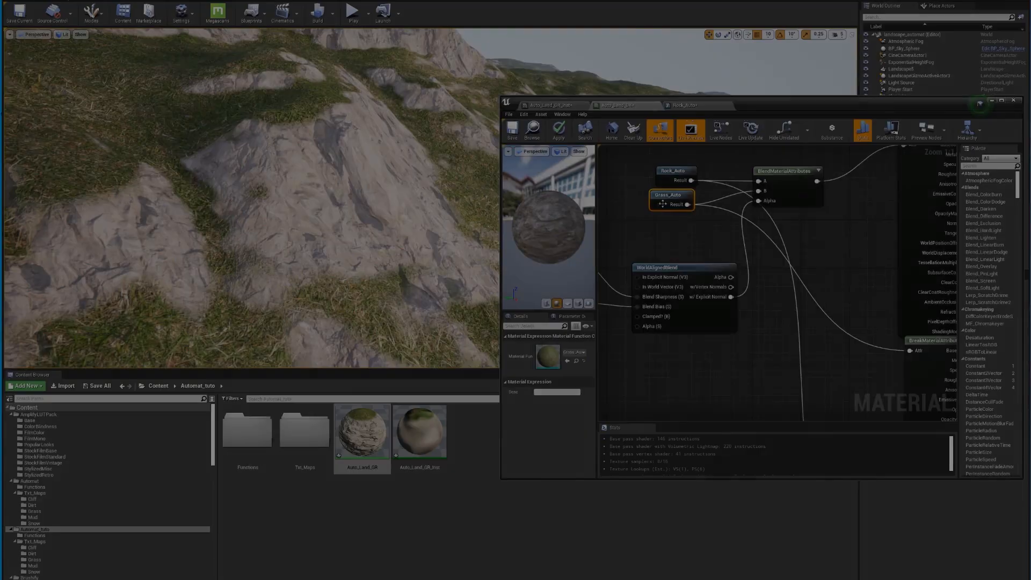
# Step: Open the Rock_Auto material function and examine its Distance Based Tessellation/Displacement node group
pyautogui.doubleClick(673, 170)
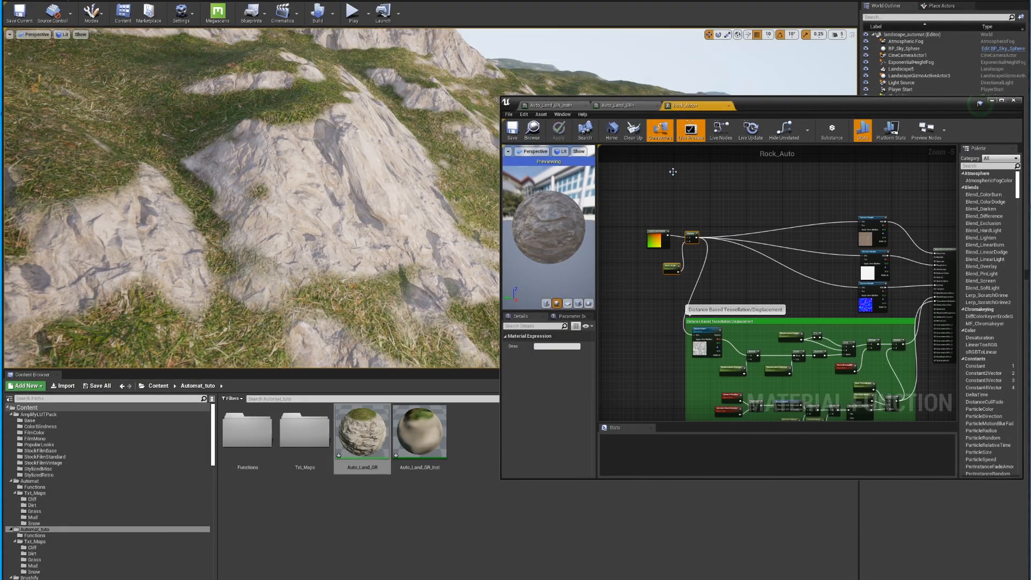
pyautogui.moveTo(748, 281); pyautogui.dragTo(741, 228, button='right')
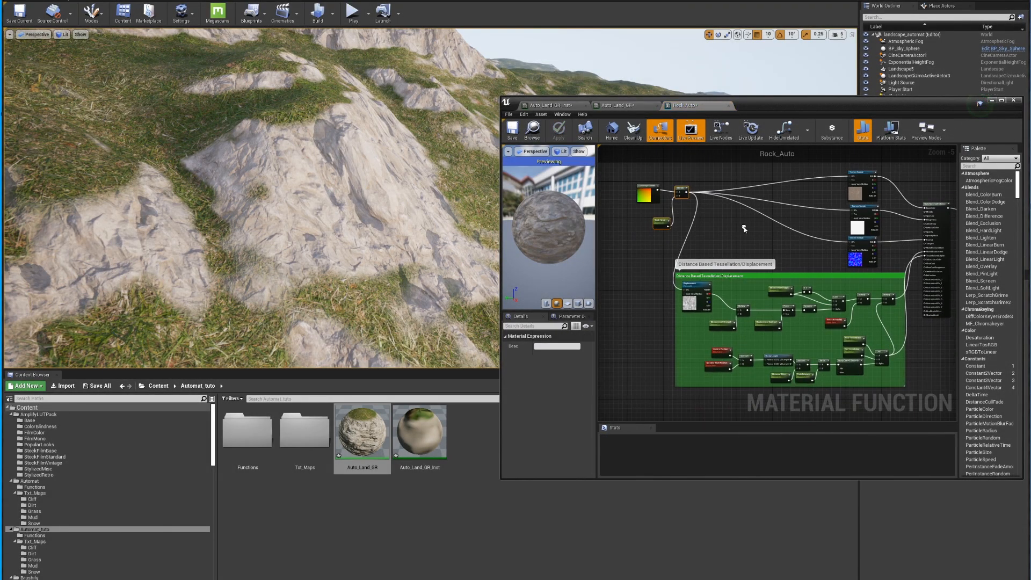
pyautogui.scroll(2, 734, 281)
pyautogui.scroll(-3, 731, 282)
pyautogui.moveTo(740, 326); pyautogui.dragTo(713, 276, button='right')
pyautogui.scroll(2, 713, 278)
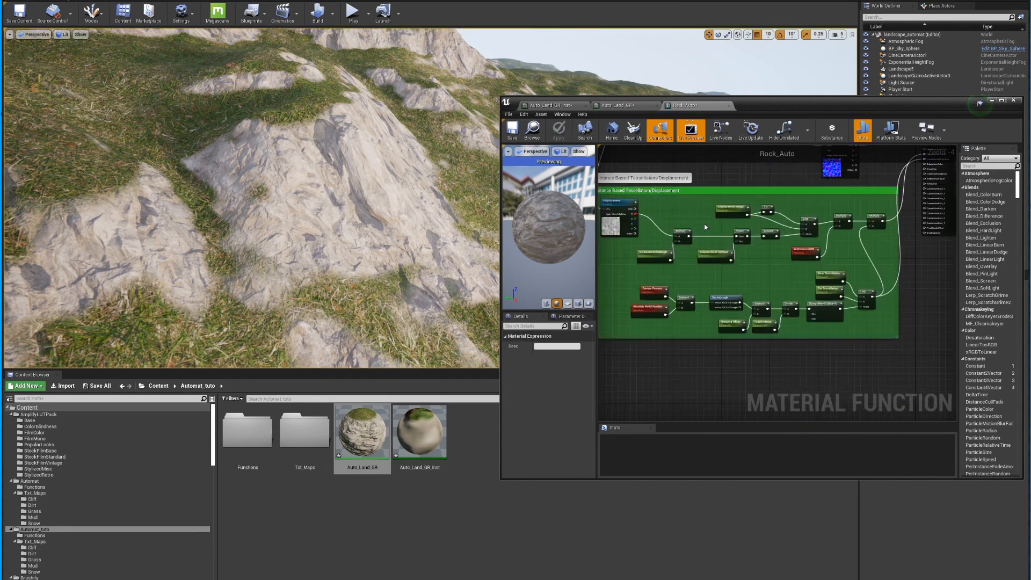
pyautogui.moveTo(704, 226); pyautogui.dragTo(728, 255, button='right')
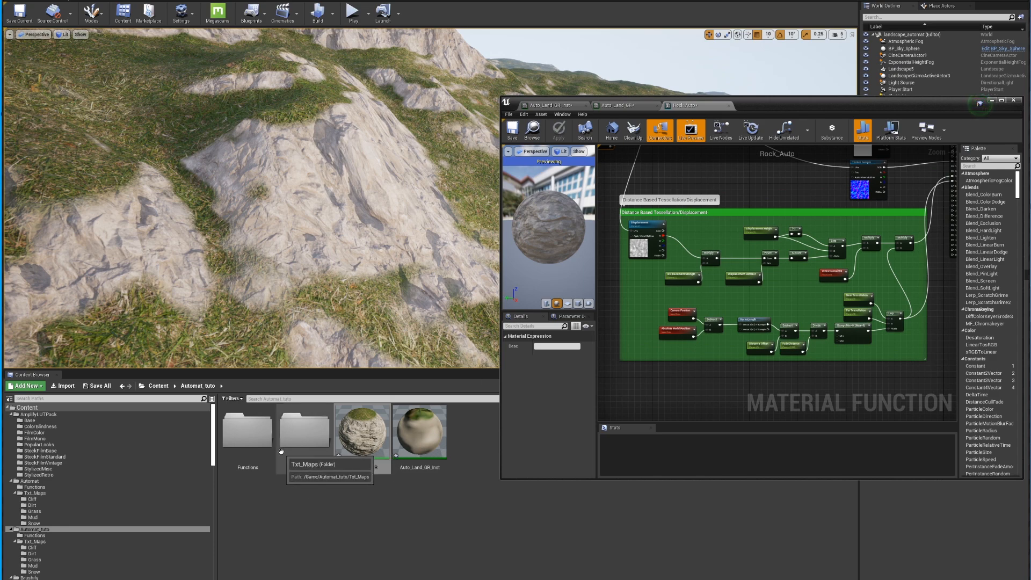
# Step: Check the Enable Displacement option in the Megascans settings, with the material editor window moved clear of the Content folder
pyautogui.click(159, 385)
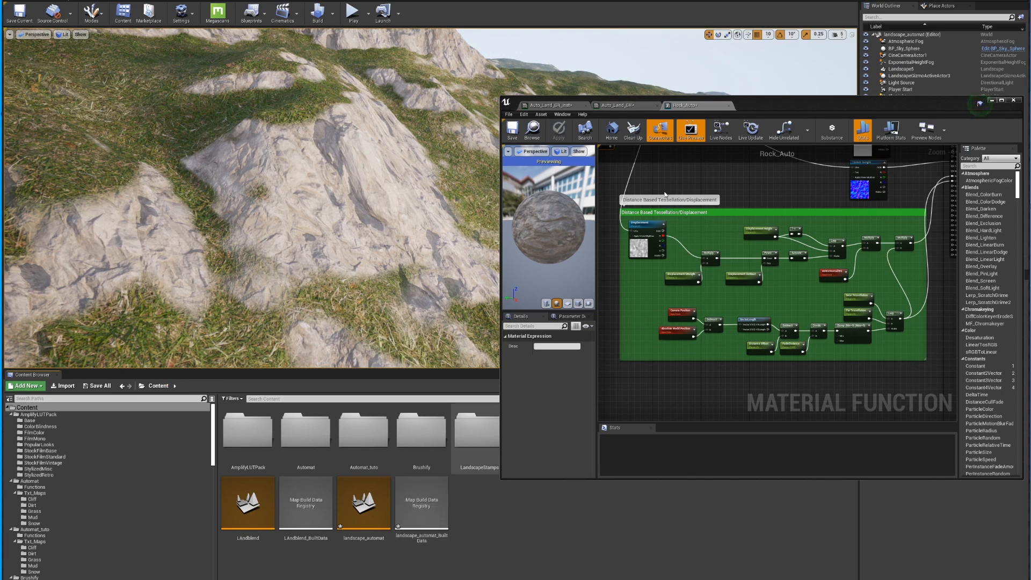
pyautogui.moveTo(752, 104); pyautogui.dragTo(772, 20)
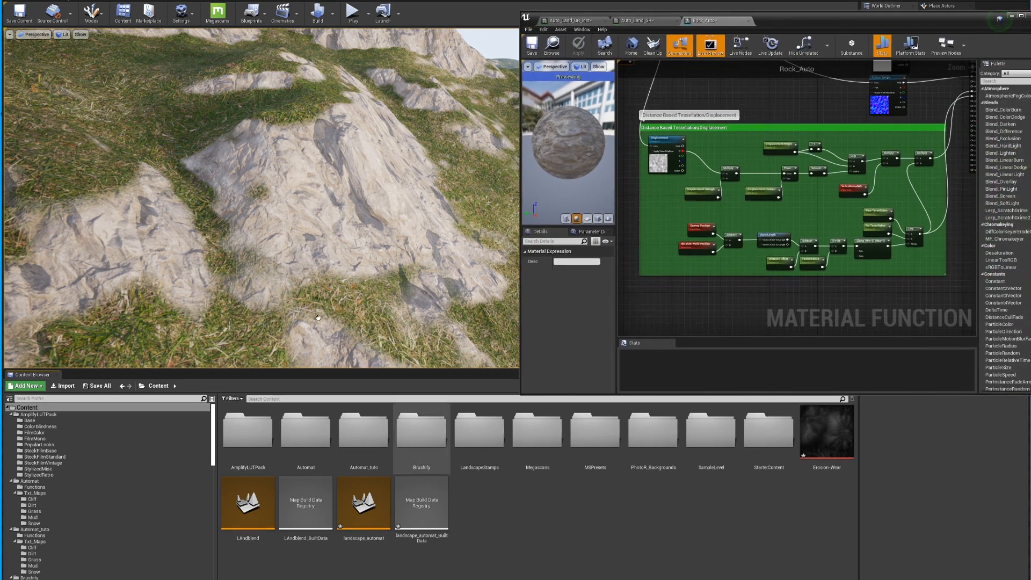
pyautogui.click(218, 13)
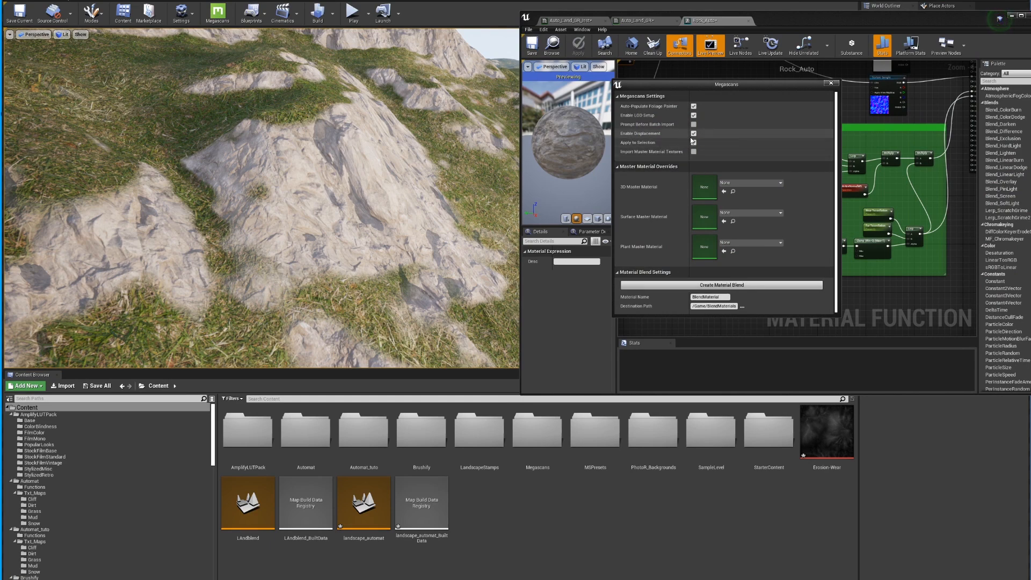
pyautogui.click(831, 84)
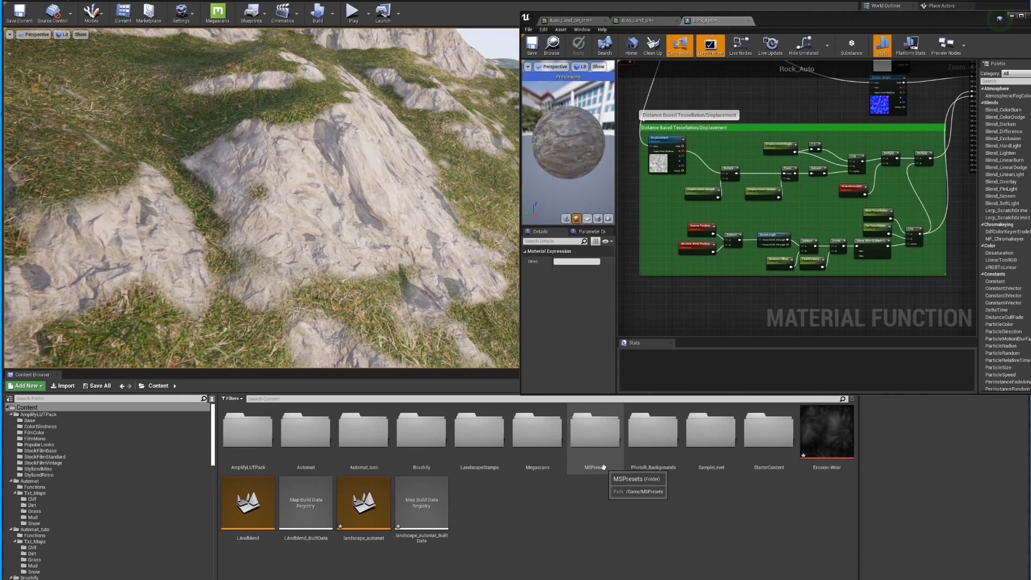
# Step: Open the MS_DefaultMaterial_Displacement material from the MSPresets folder and select its Distance Based Tessellation/Displacement node group
pyautogui.doubleClick(594, 434)
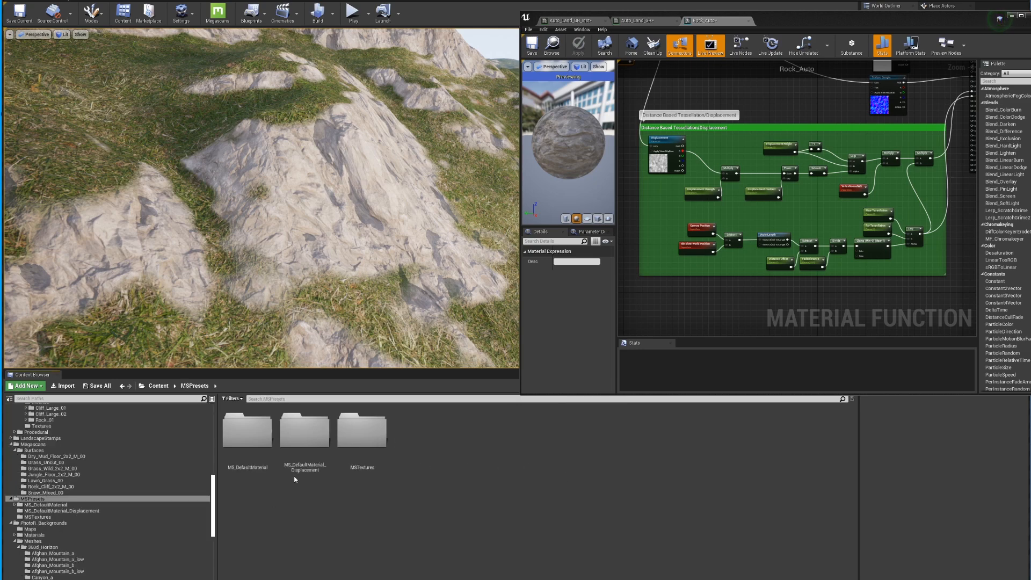
pyautogui.doubleClick(301, 456)
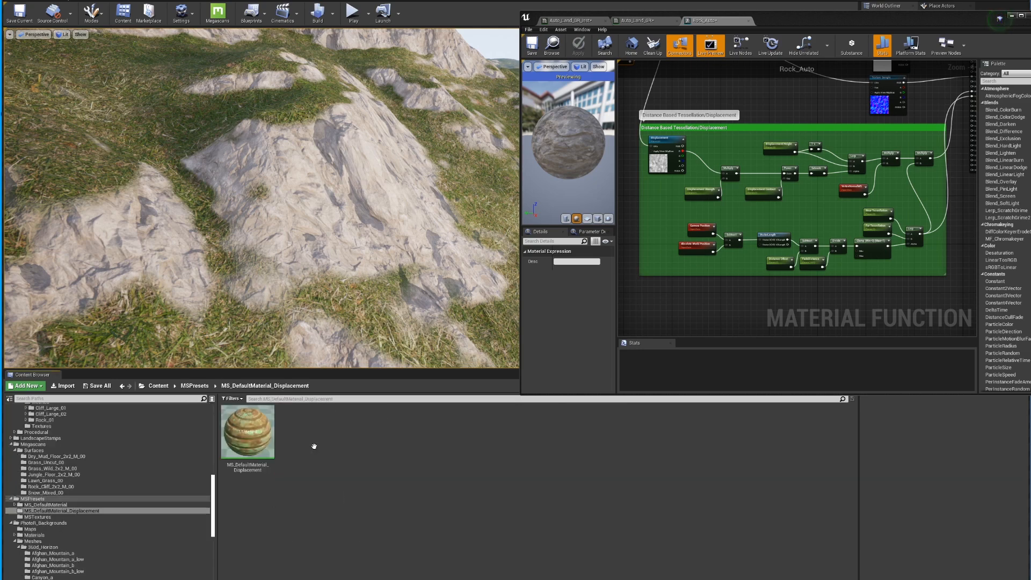
pyautogui.doubleClick(254, 455)
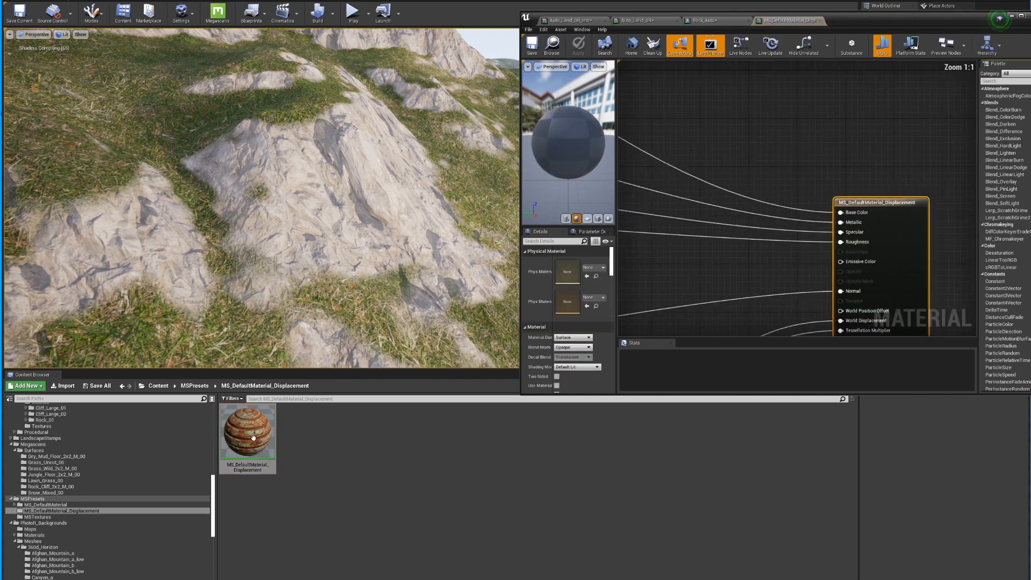
pyautogui.scroll(-6, 809, 283)
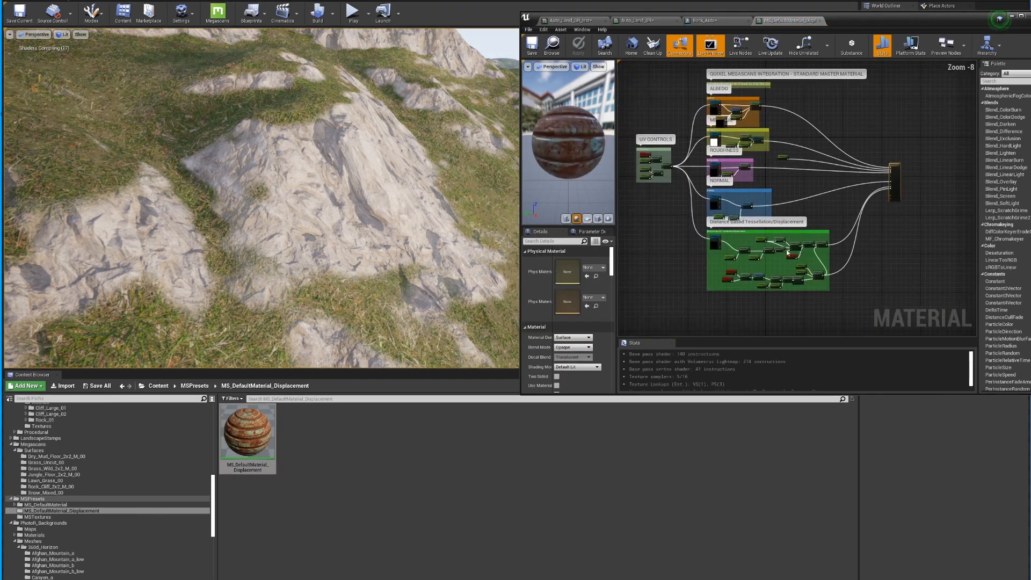
pyautogui.moveTo(675, 220); pyautogui.dragTo(842, 300)
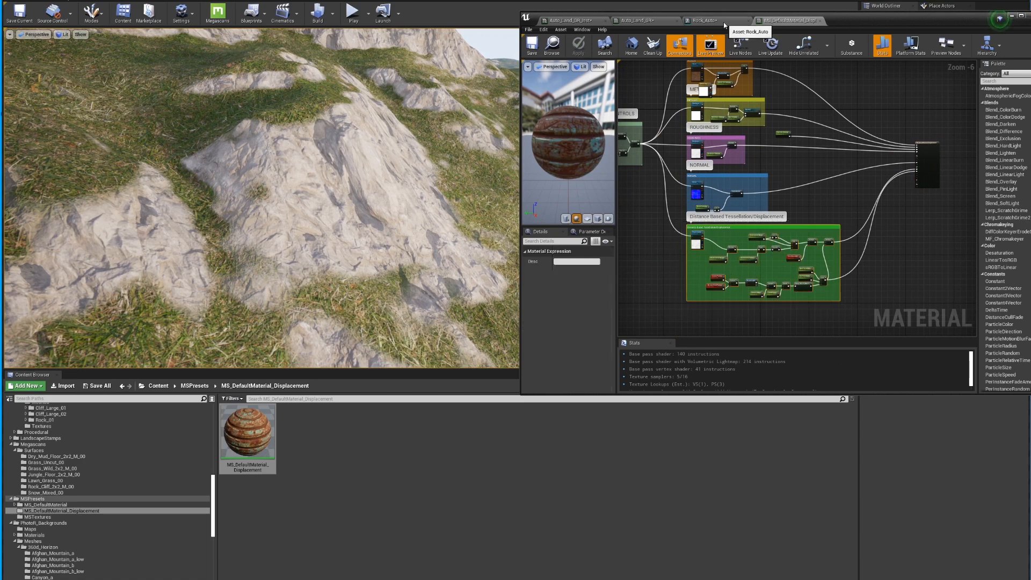
# Step: Compare Rock_Auto's Distance Based Tessellation/Displacement group with the Megascans preset and inspect the Displacement parameter's texture settings
pyautogui.click(708, 20)
pyautogui.scroll(6, 665, 171)
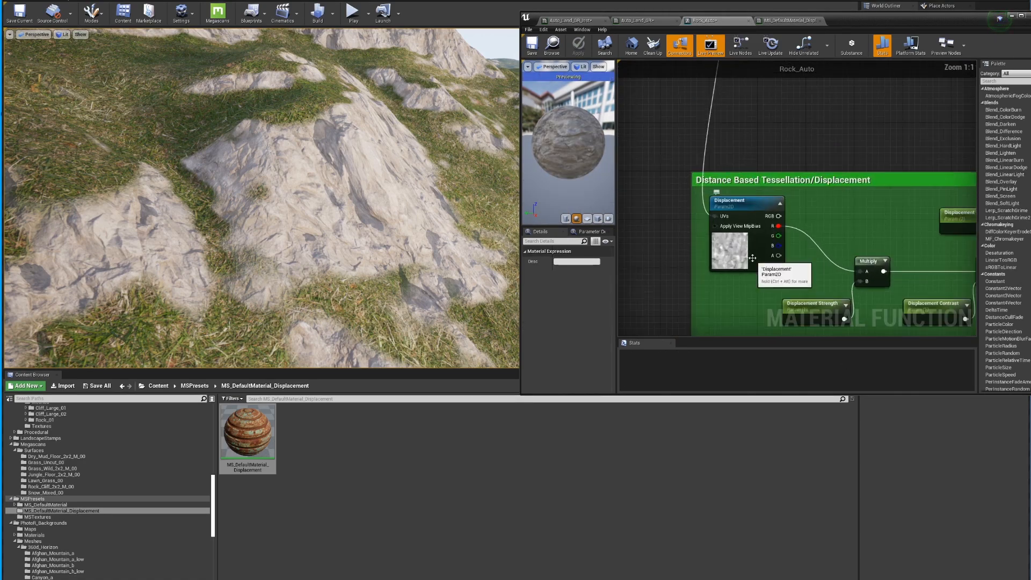
pyautogui.click(730, 204)
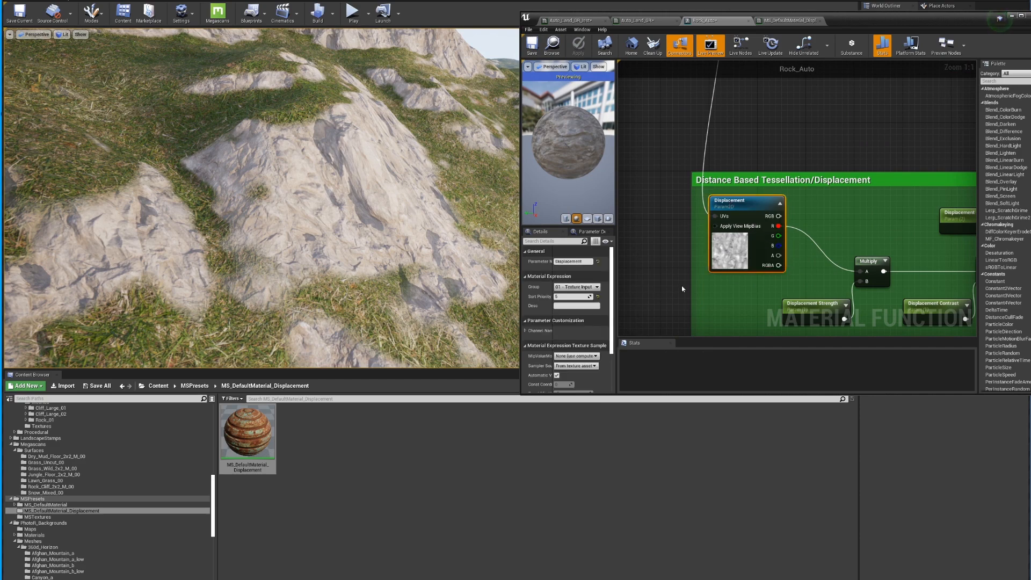
pyautogui.click(763, 22)
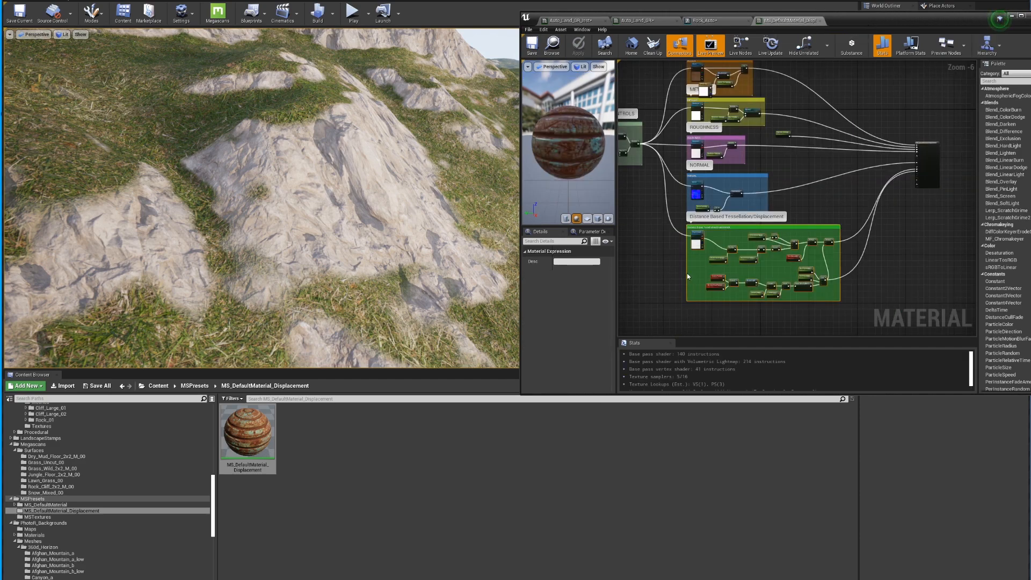
pyautogui.click(704, 20)
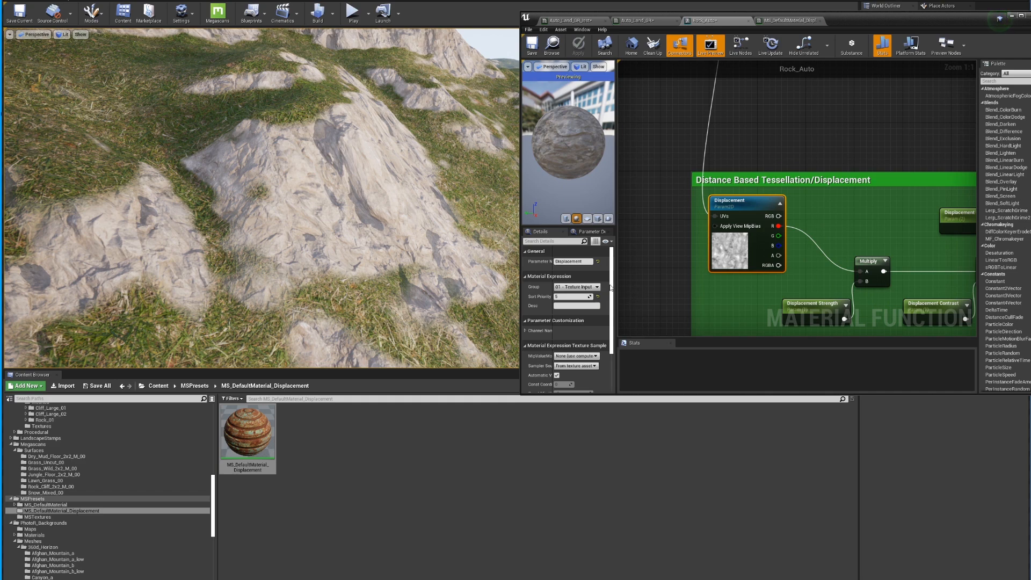
pyautogui.moveTo(610, 288); pyautogui.dragTo(626, 339)
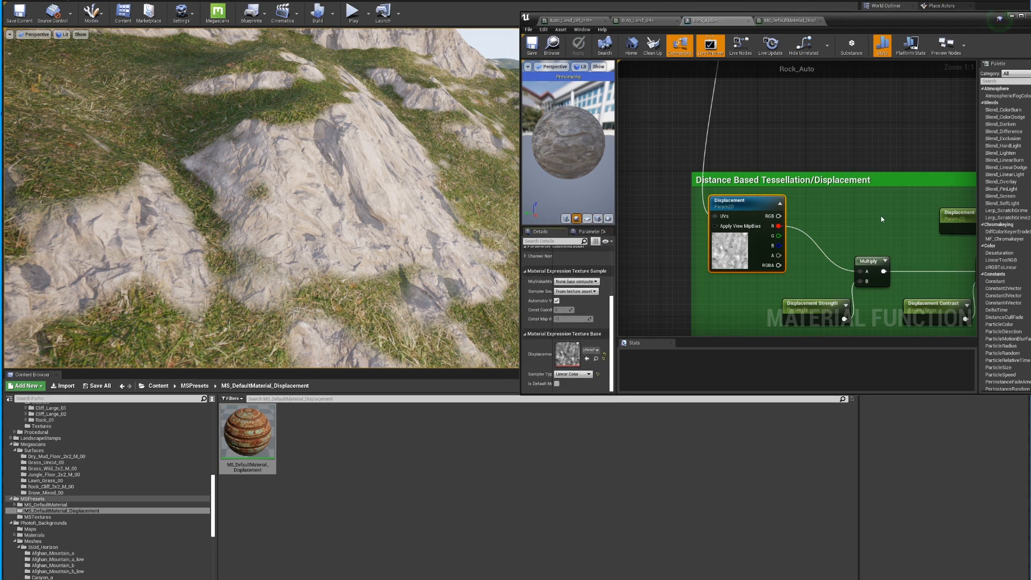
pyautogui.scroll(-5, 724, 191)
pyautogui.scroll(2, 871, 247)
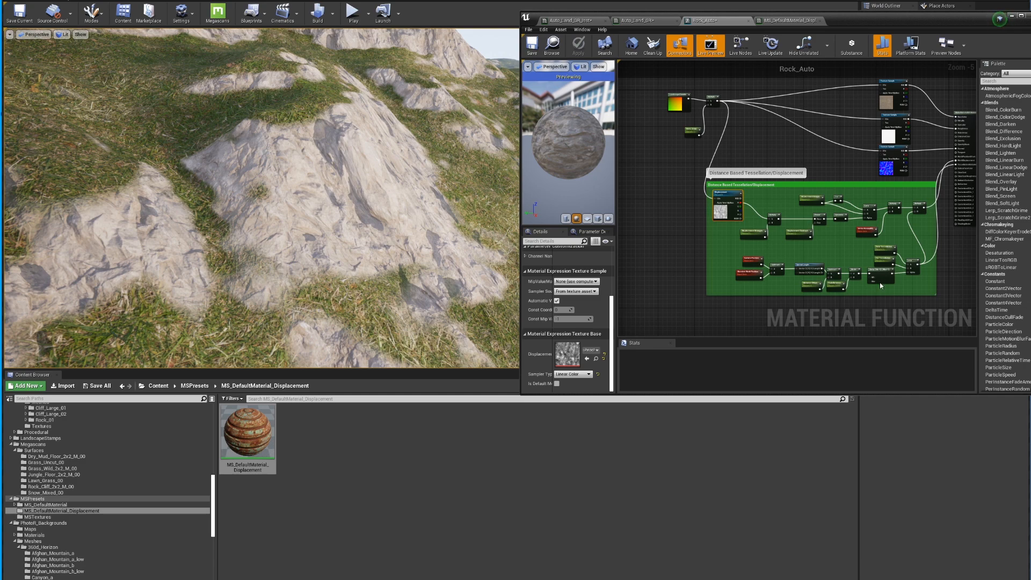
# Step: Examine the Auto_Land_GR graph from the Rock_Auto and Grass_Auto functions through BlendMaterialAttributes to the BreakMaterialAttributes nodes
pyautogui.click(638, 22)
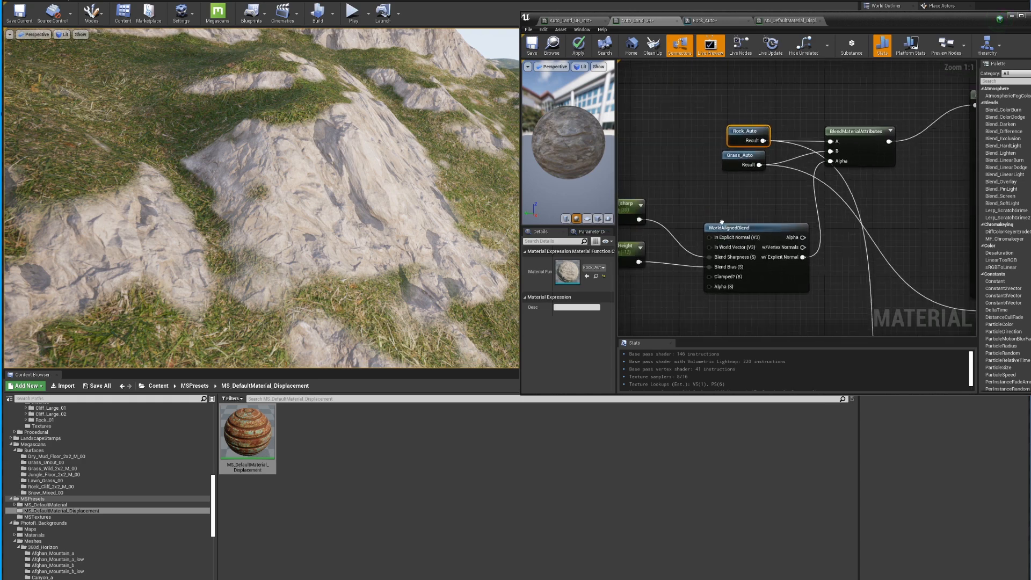
pyautogui.scroll(-2, 770, 167)
pyautogui.moveTo(778, 164); pyautogui.dragTo(764, 212, button='right')
pyautogui.scroll(2, 771, 207)
pyautogui.moveTo(853, 232); pyautogui.dragTo(764, 193, button='right')
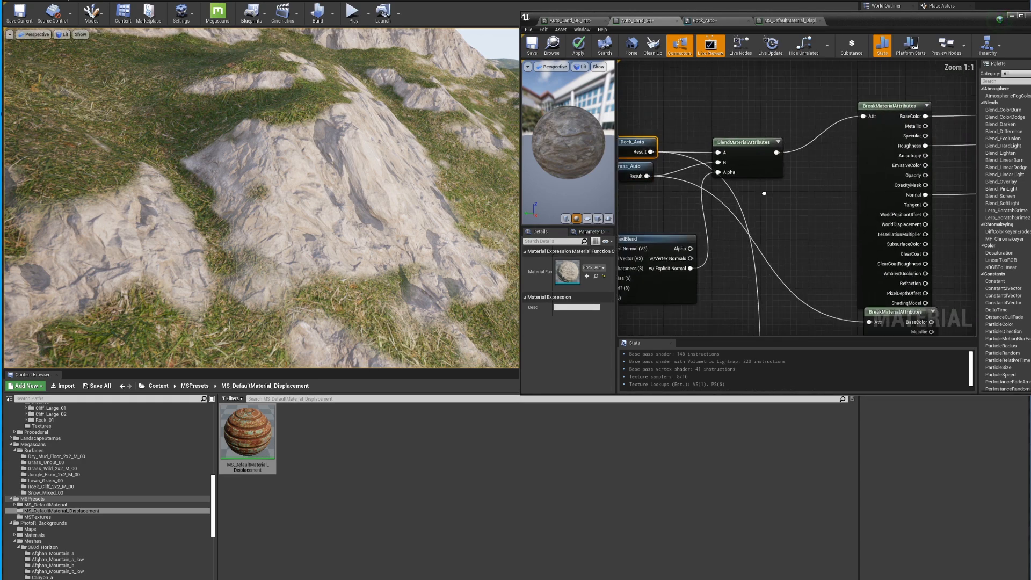
pyautogui.scroll(-6, 764, 193)
pyautogui.moveTo(752, 274); pyautogui.dragTo(742, 149, button='right')
pyautogui.scroll(3, 746, 172)
pyautogui.scroll(-4, 742, 149)
pyautogui.scroll(2, 748, 157)
pyautogui.moveTo(700, 90); pyautogui.dragTo(727, 91, button='right')
pyautogui.scroll(5, 741, 134)
pyautogui.scroll(-4, 796, 149)
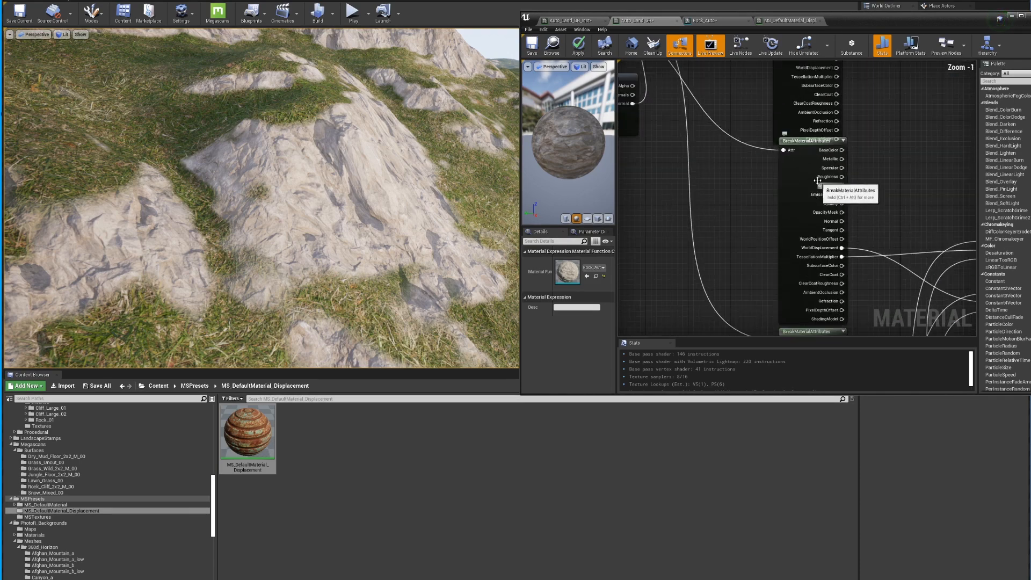
pyautogui.scroll(3, 796, 140)
pyautogui.moveTo(796, 140); pyautogui.dragTo(806, 223, button='right')
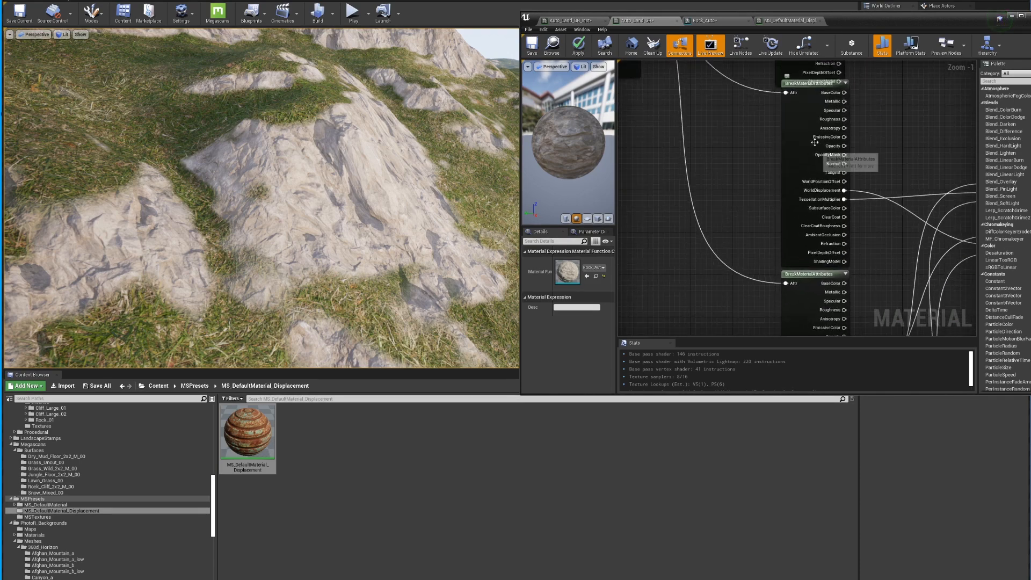
# Step: Reposition the two lower BreakMaterialAttributes nodes so they line up one above the other in the graph
pyautogui.moveTo(817, 93); pyautogui.dragTo(758, 96)
pyautogui.moveTo(821, 275); pyautogui.dragTo(840, 200, button='right')
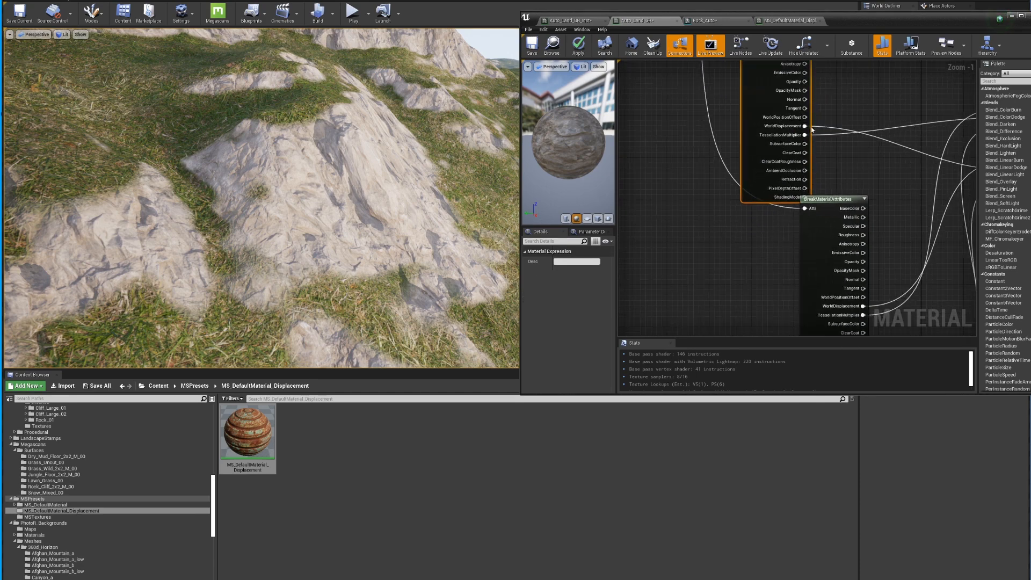
pyautogui.moveTo(840, 200); pyautogui.dragTo(790, 212)
pyautogui.moveTo(769, 171); pyautogui.dragTo(791, 209, button='right')
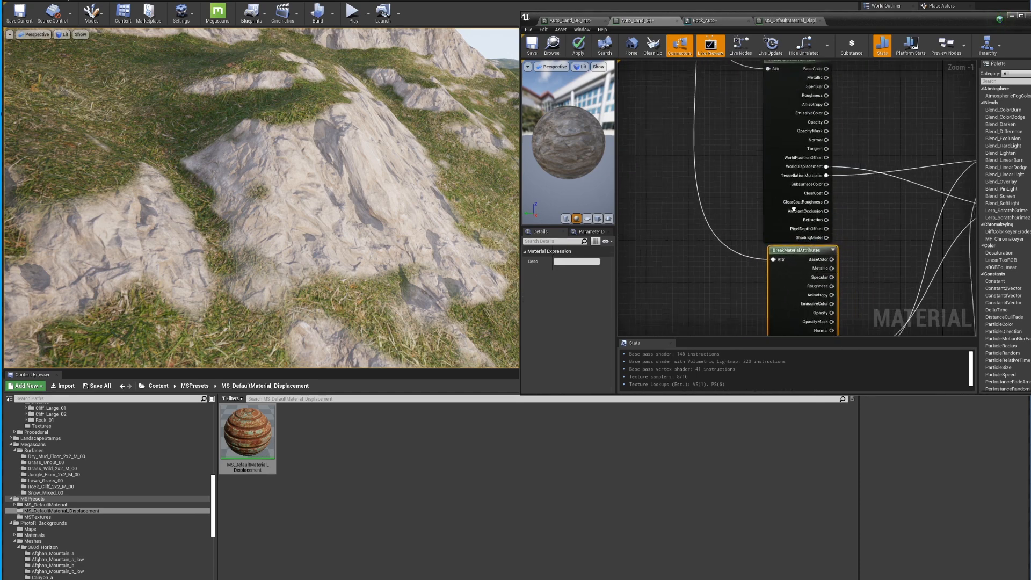
# Step: Trace the Rock_Auto and Grass_Auto connections into their BreakMaterialAttributes nodes and on through WorldDisplacement and TessellationMultiplier to the Lerp nodes
pyautogui.scroll(-4, 792, 178)
pyautogui.moveTo(793, 154); pyautogui.dragTo(826, 233, button='right')
pyautogui.scroll(4, 821, 232)
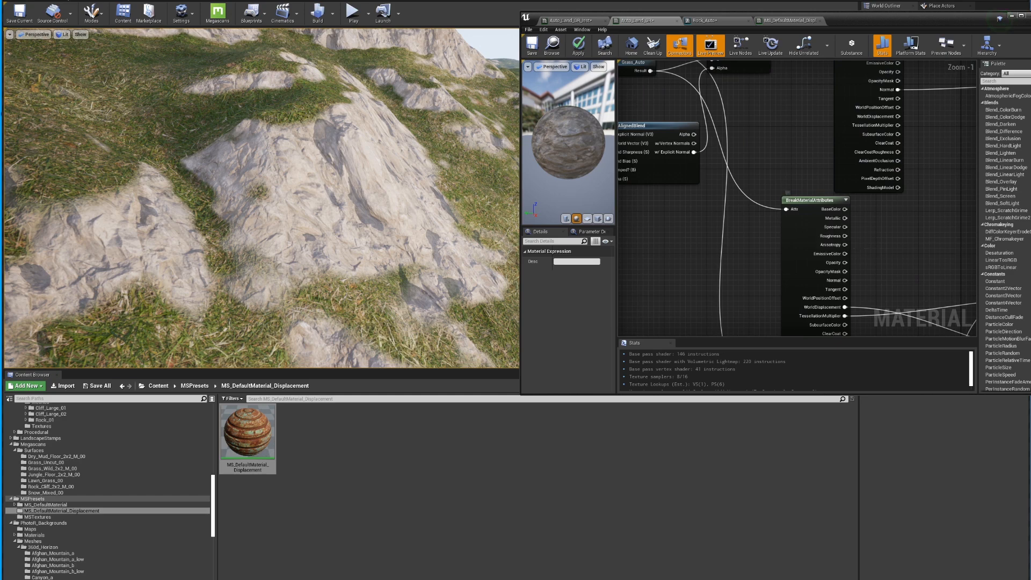
pyautogui.moveTo(682, 154); pyautogui.dragTo(738, 200, button='right')
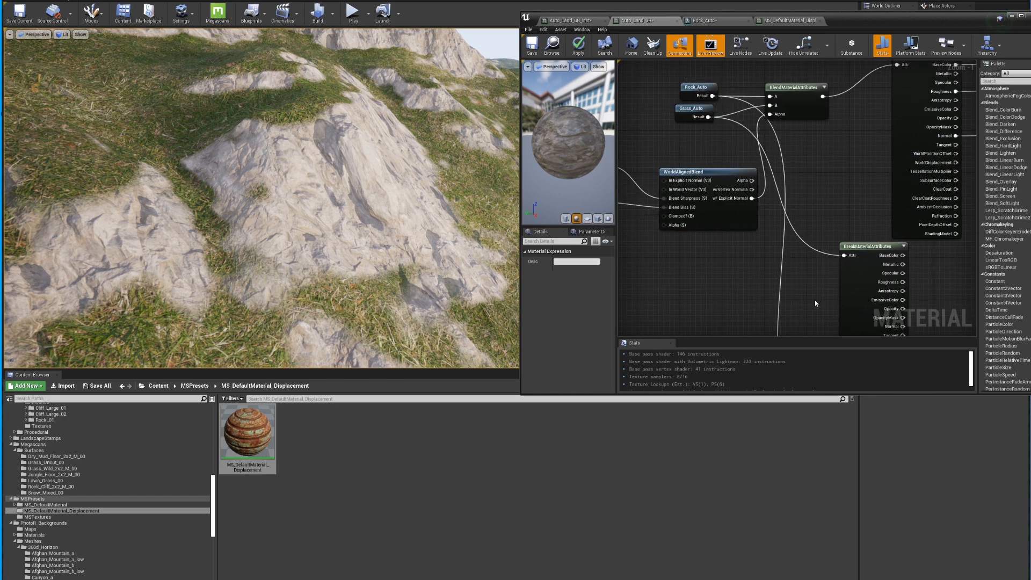
pyautogui.moveTo(816, 302); pyautogui.dragTo(750, 134, button='right')
pyautogui.scroll(-2, 752, 131)
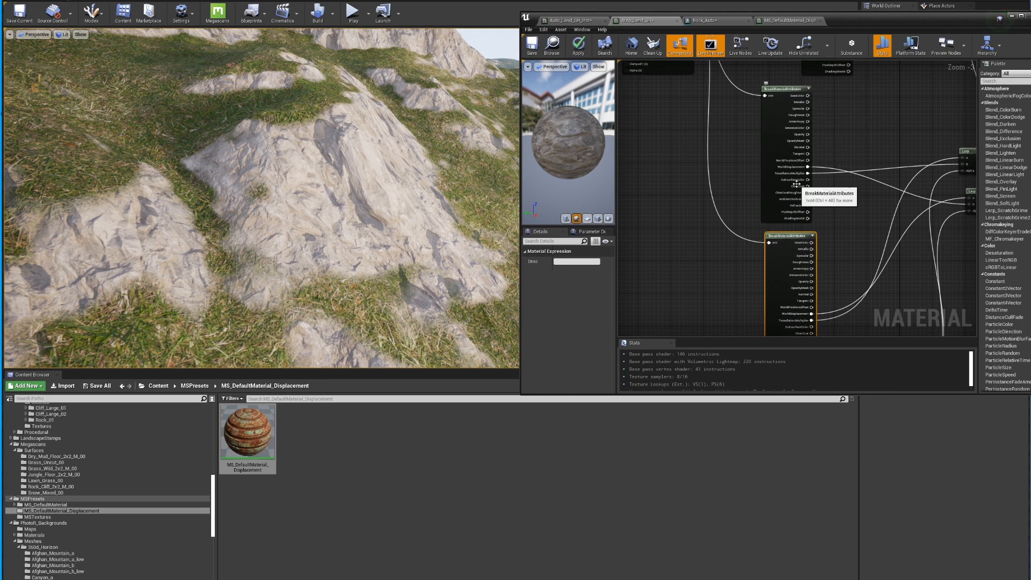
pyautogui.scroll(3, 809, 181)
pyautogui.scroll(-2, 761, 152)
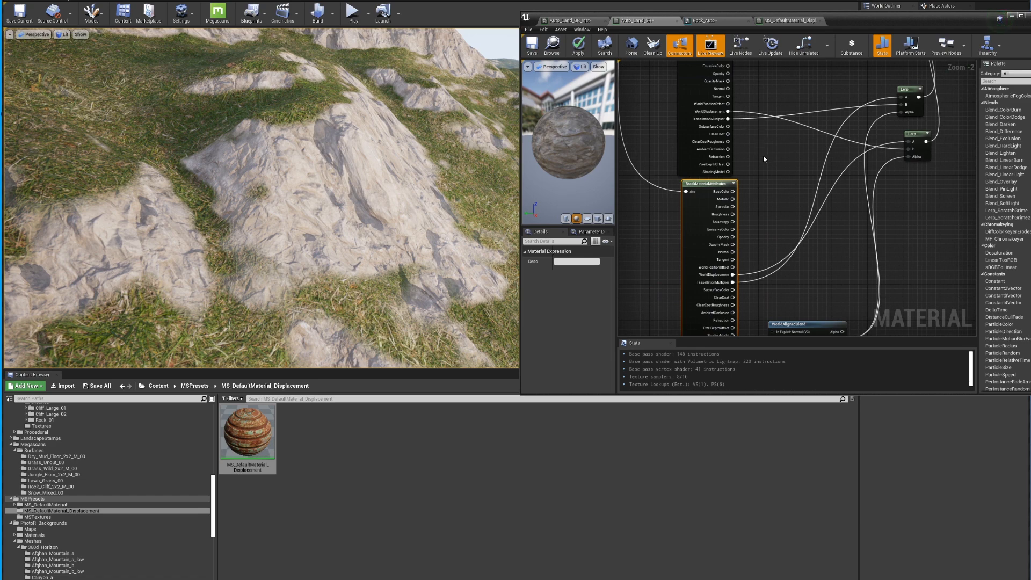
pyautogui.moveTo(764, 159); pyautogui.dragTo(763, 194, button='right')
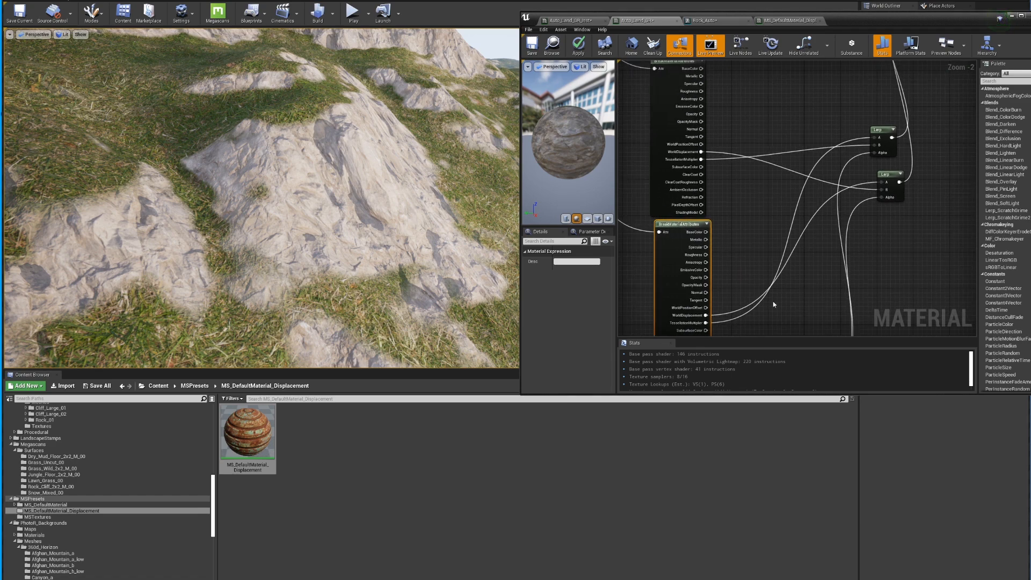
pyautogui.moveTo(776, 164); pyautogui.dragTo(720, 78, button='right')
# Step: Move the lower Lerp node slightly away from the upper one and deselect it
pyautogui.scroll(-3, 907, 223)
pyautogui.scroll(2, 780, 134)
pyautogui.moveTo(919, 186); pyautogui.dragTo(917, 193)
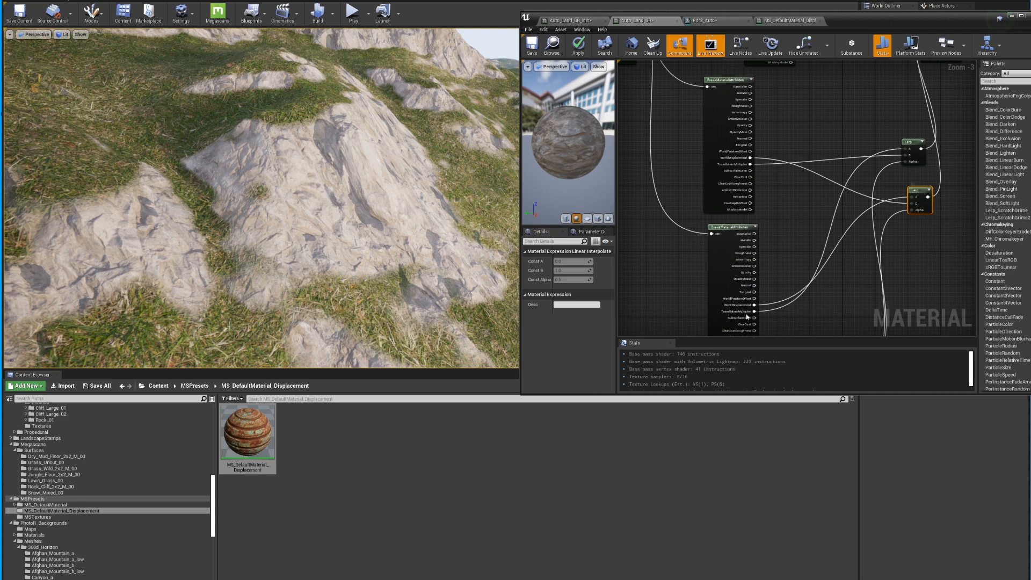
pyautogui.scroll(1, 805, 312)
pyautogui.click(830, 311)
# Step: Move the Blend_sharp_D and BlendHeight_D parameter nodes together, slightly away from the WorldAlignedBlend node that drives the Lerps
pyautogui.moveTo(827, 307); pyautogui.dragTo(812, 259, button='right')
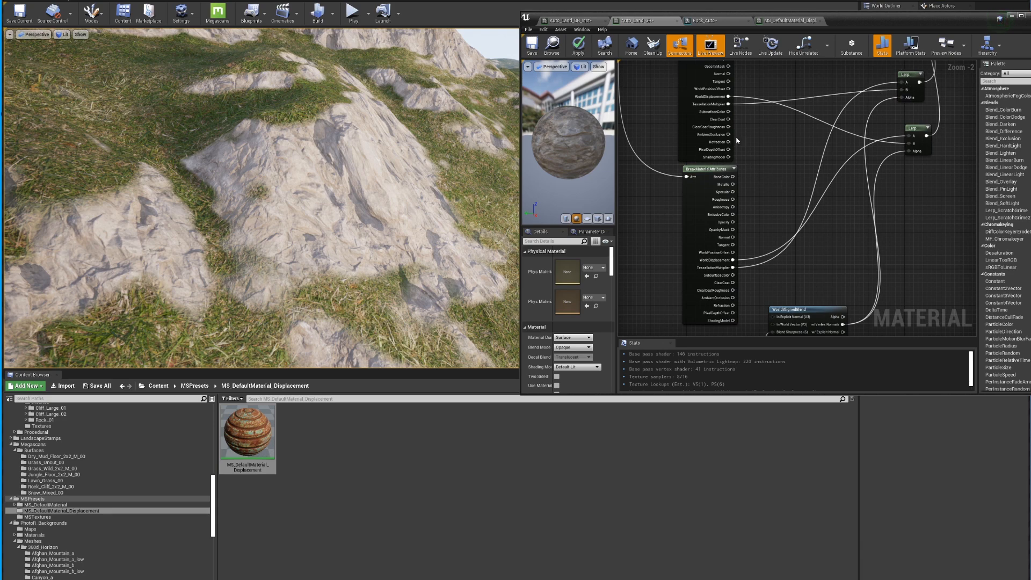
pyautogui.moveTo(737, 140); pyautogui.dragTo(734, 168, button='right')
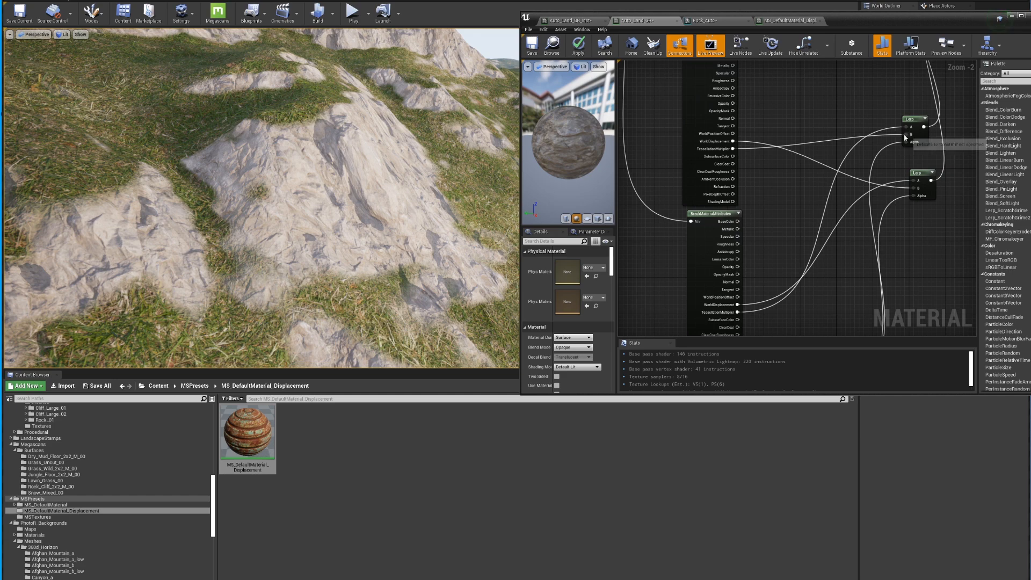
pyautogui.moveTo(846, 264); pyautogui.dragTo(787, 214, button='right')
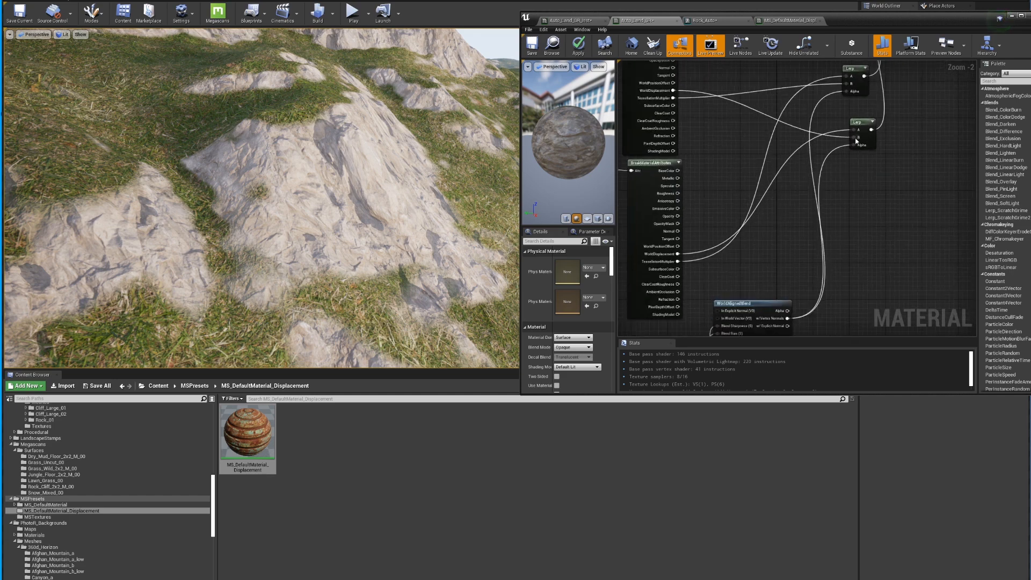
pyautogui.moveTo(737, 247); pyautogui.dragTo(765, 202, button='right')
pyautogui.scroll(2, 743, 249)
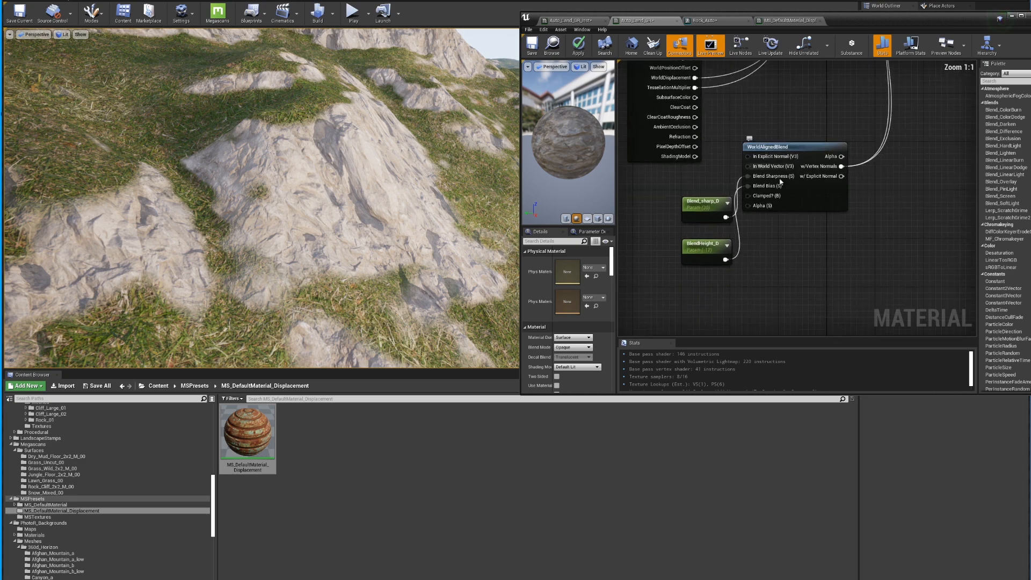
pyautogui.moveTo(665, 190); pyautogui.dragTo(732, 273)
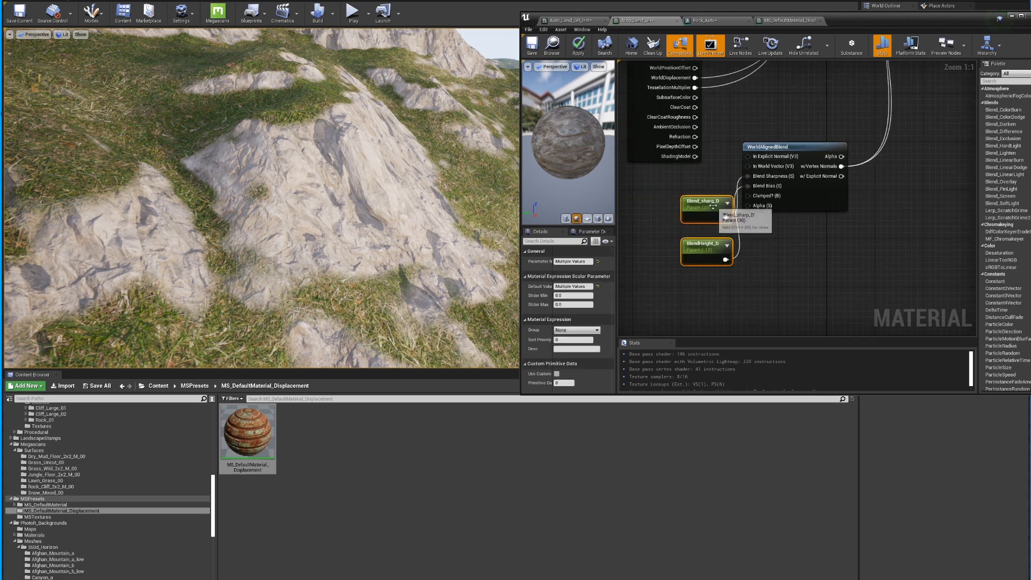
pyautogui.moveTo(714, 207); pyautogui.dragTo(702, 196)
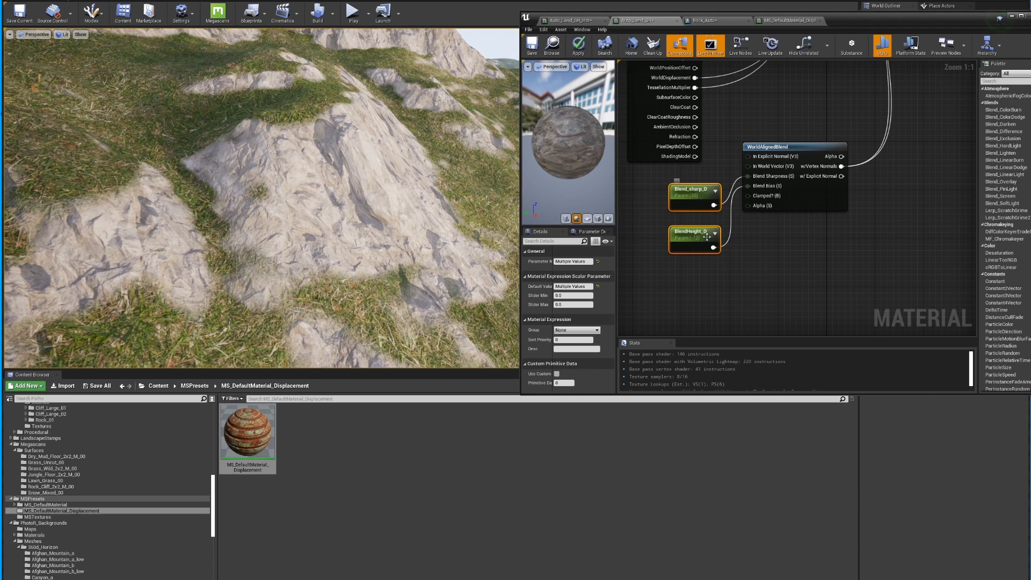
# Step: Check the w/Vertex Normals output of the lower WorldAlignedBlend node and review the complete Auto_Land_GR graph
pyautogui.moveTo(799, 160); pyautogui.dragTo(703, 205, button='right')
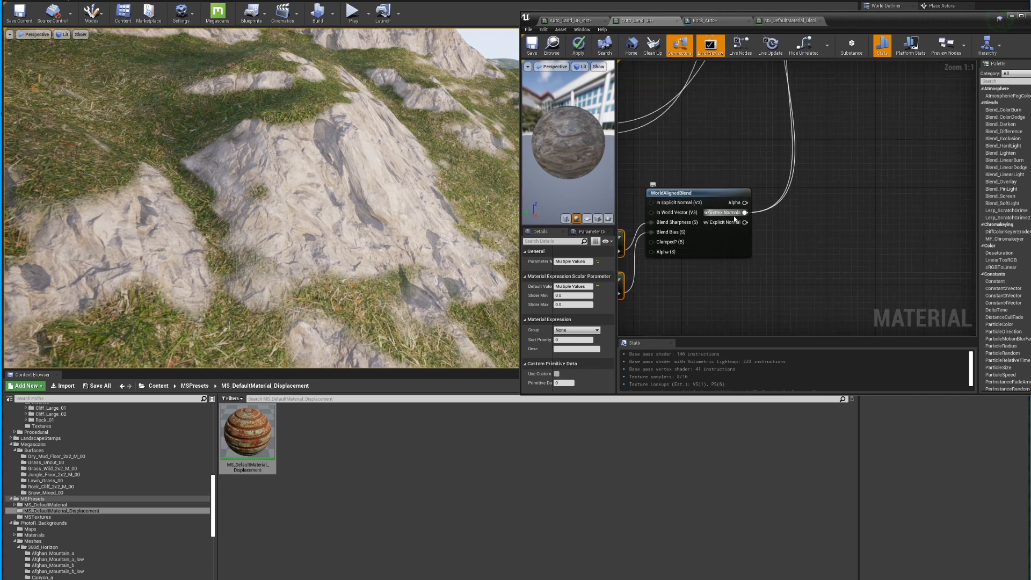
pyautogui.moveTo(657, 151); pyautogui.dragTo(751, 191, button='right')
pyautogui.scroll(-6, 751, 192)
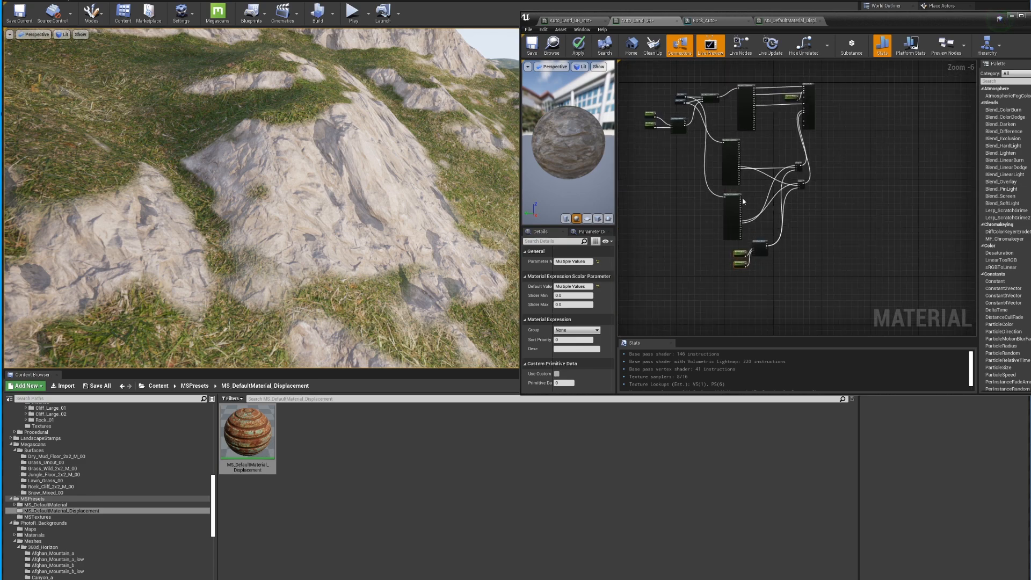
# Step: Examine the upper WorldAlignedBlend node's outputs and its connection to BlendMaterialAttributes and the first BreakMaterialAttributes node
pyautogui.scroll(5, 743, 201)
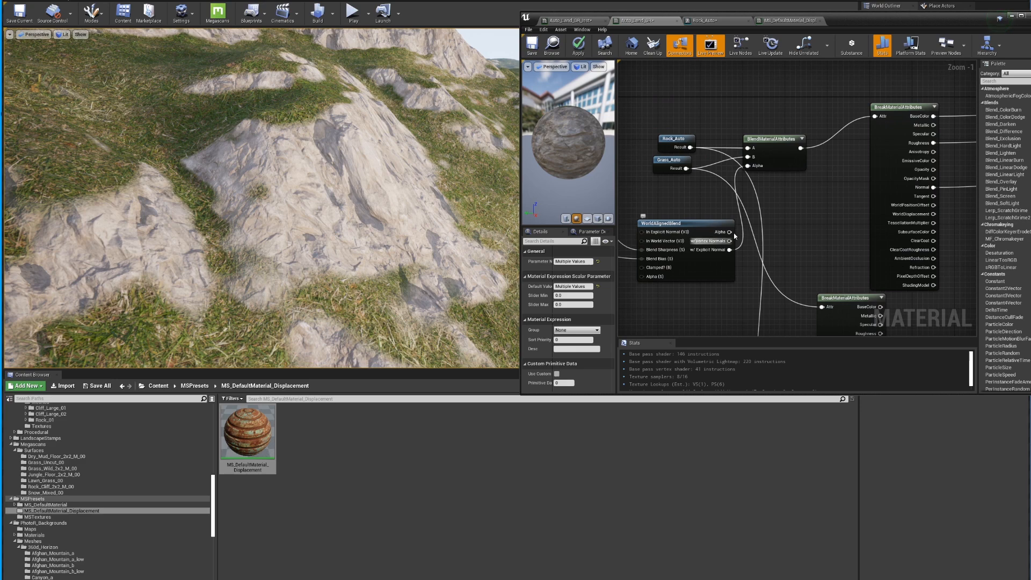
pyautogui.moveTo(769, 144); pyautogui.dragTo(590, 104, button='right')
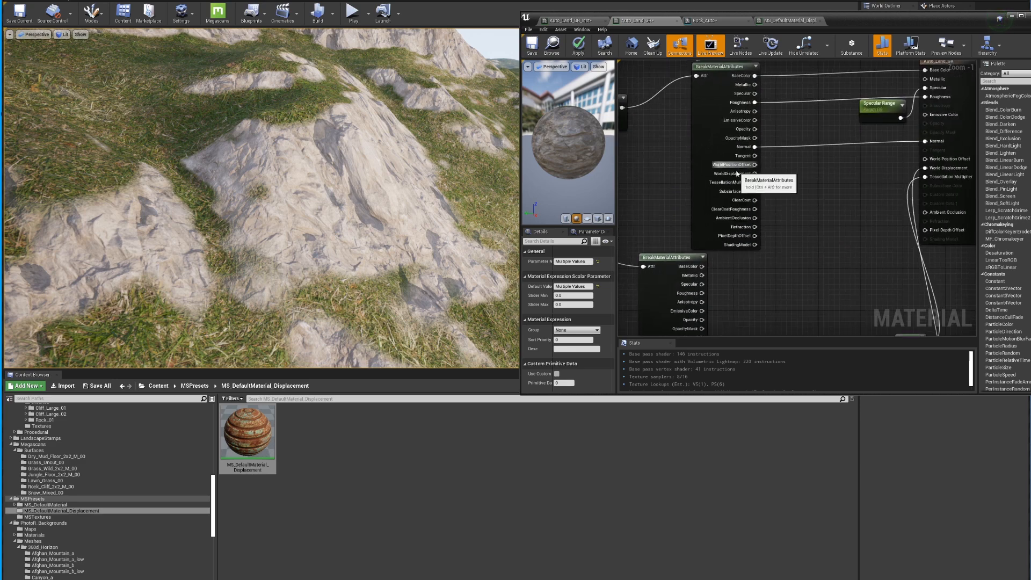
pyautogui.moveTo(664, 186); pyautogui.dragTo(769, 203, button='right')
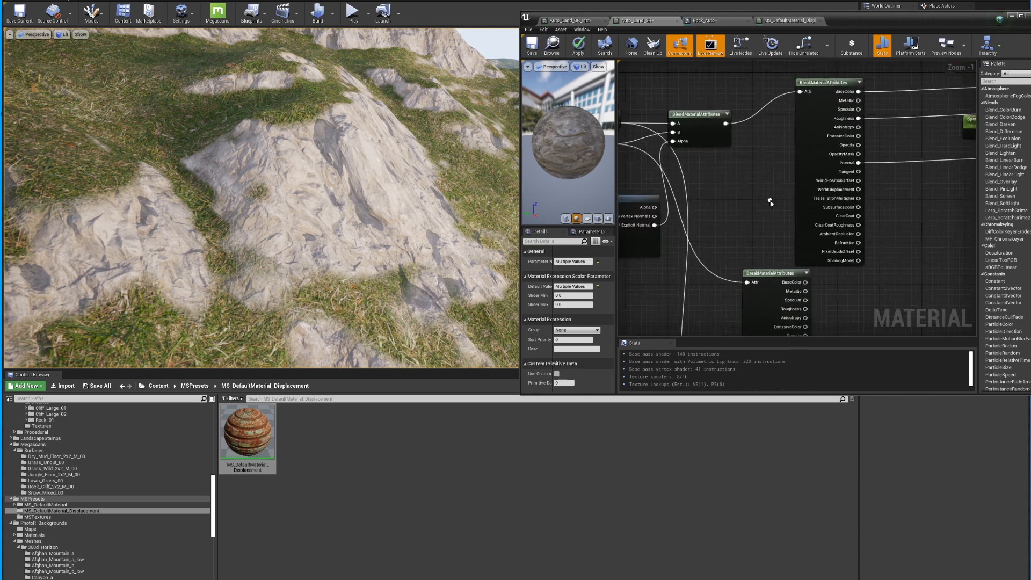
pyautogui.moveTo(652, 210); pyautogui.dragTo(720, 236, button='right')
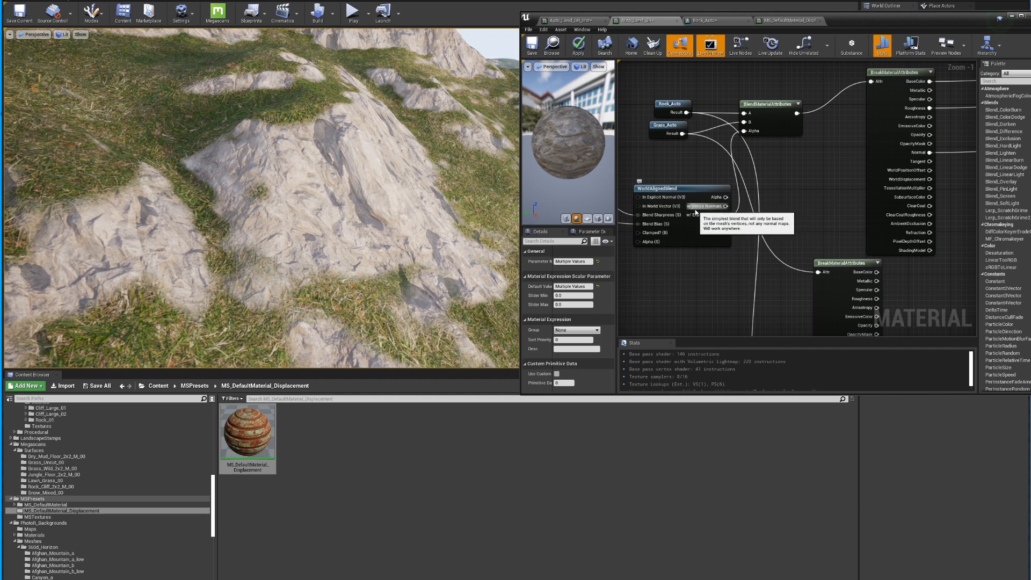
# Step: Examine the lower WorldAlignedBlend node with its Blend_sharp_D and BlendHeight_D inputs and its w/Vertex Normals connection to the Lerps
pyautogui.scroll(-3, 769, 163)
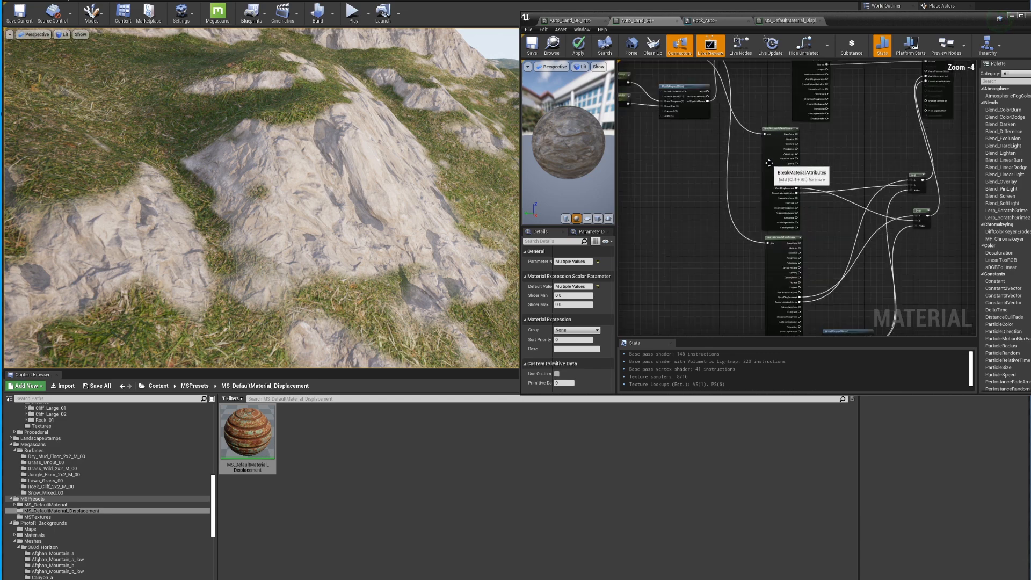
pyautogui.moveTo(821, 326); pyautogui.dragTo(798, 223, button='right')
pyautogui.scroll(3, 798, 223)
pyautogui.moveTo(824, 257); pyautogui.dragTo(792, 189, button='right')
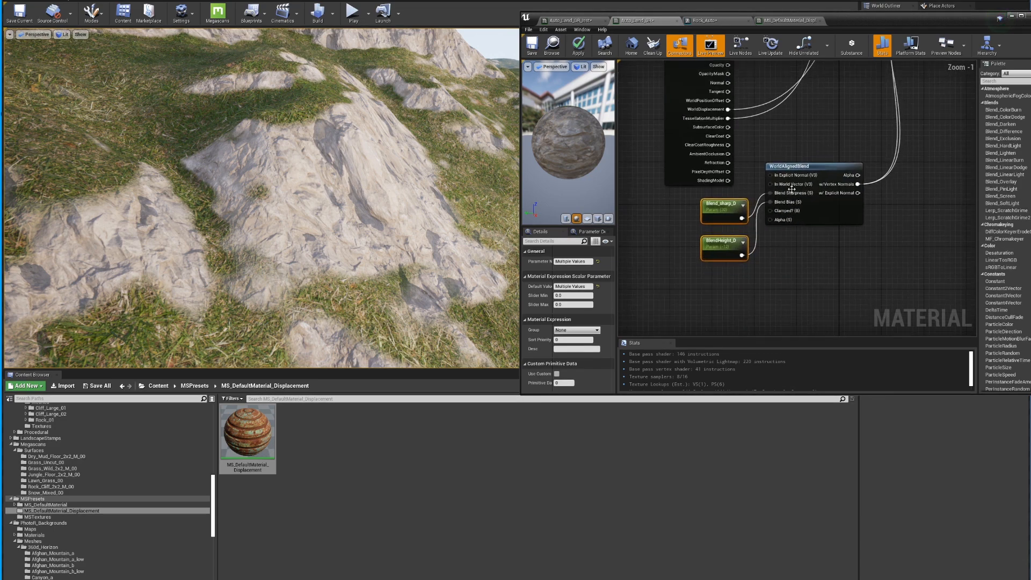
pyautogui.scroll(1, 791, 189)
pyautogui.moveTo(803, 117); pyautogui.dragTo(773, 231, button='right')
pyautogui.scroll(-4, 773, 231)
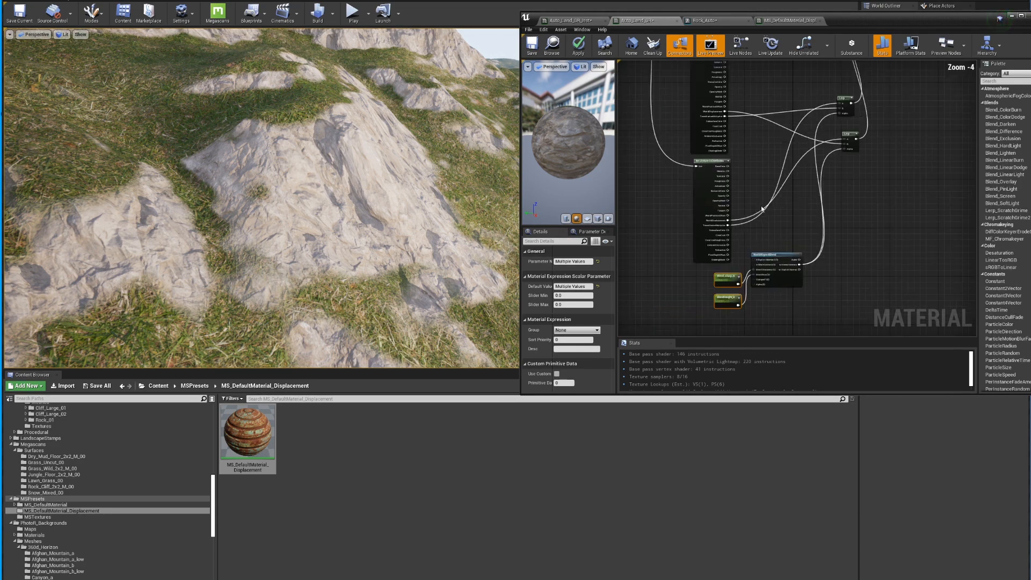
# Step: Review how the WorldDisplacement and TessellationMultiplier outputs of both lower BreakMaterialAttributes nodes feed the two Lerp nodes
pyautogui.moveTo(770, 161); pyautogui.dragTo(768, 292, button='right')
pyautogui.scroll(3, 844, 241)
pyautogui.moveTo(815, 124); pyautogui.dragTo(761, 242, button='right')
pyautogui.scroll(-5, 761, 241)
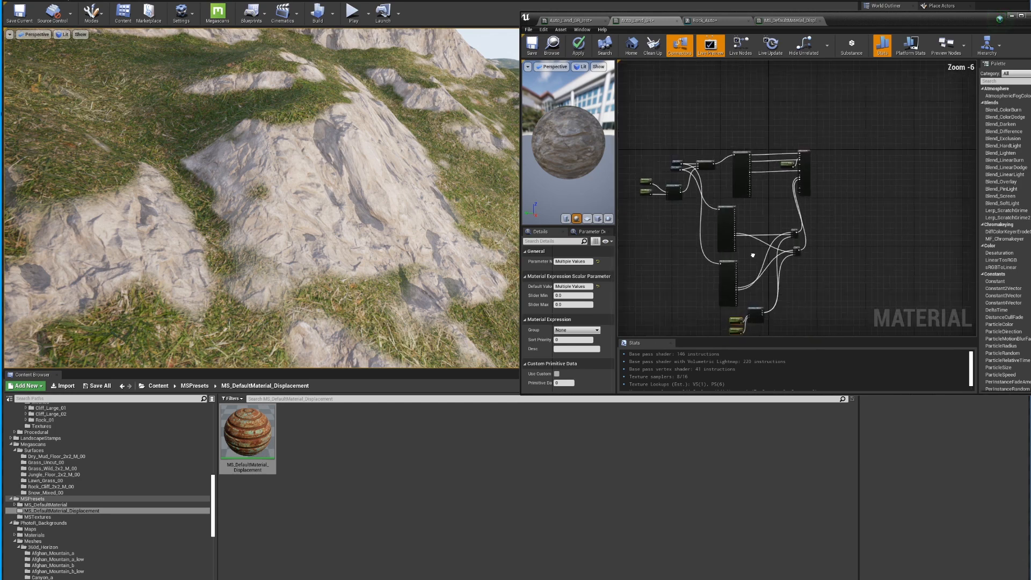
pyautogui.scroll(3, 746, 290)
pyautogui.moveTo(811, 219)
pyautogui.mouseDown(button='right')
pyautogui.moveTo(756, 241)
pyautogui.moveTo(800, 217)
pyautogui.mouseUp(button='right')
pyautogui.scroll(1, 759, 241)
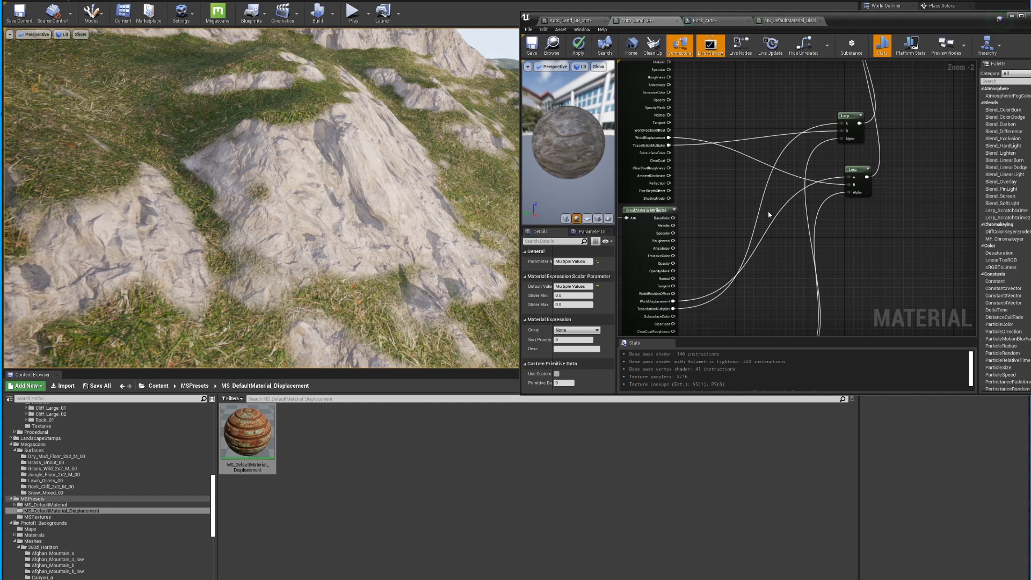
pyautogui.scroll(-3, 663, 154)
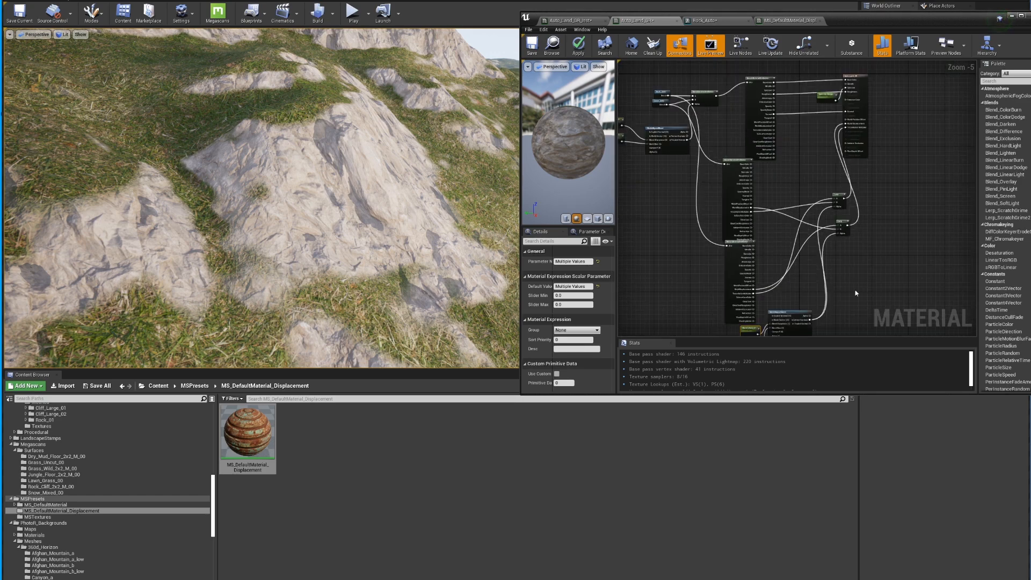
# Step: Move the Grass_Auto function node slightly closer to BlendMaterialAttributes and review the connections leading to the material output
pyautogui.scroll(4, 775, 234)
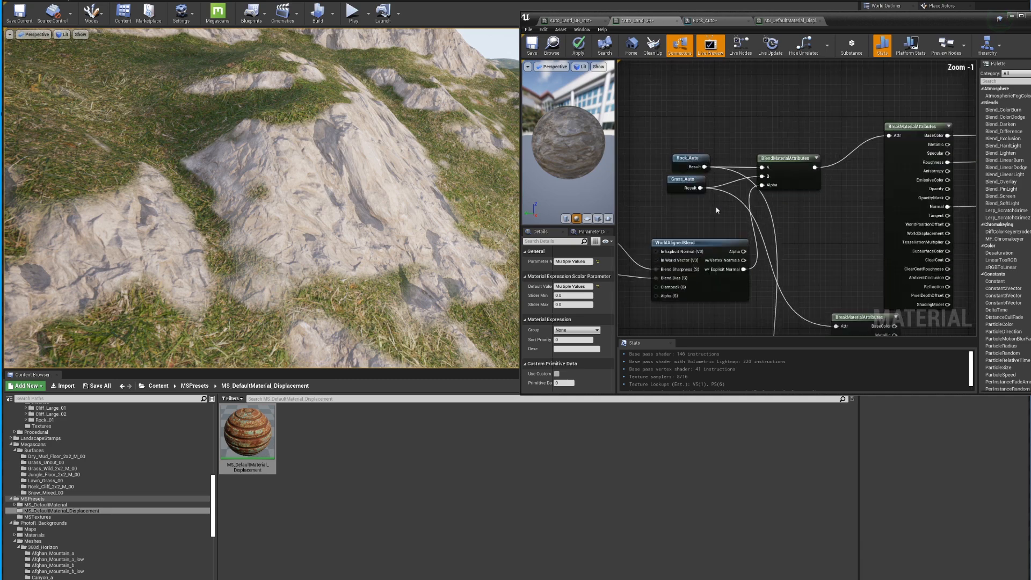
pyautogui.moveTo(671, 183)
pyautogui.mouseDown()
pyautogui.moveTo(697, 127)
pyautogui.moveTo(681, 197)
pyautogui.moveTo(691, 187)
pyautogui.mouseUp()
pyautogui.moveTo(717, 206); pyautogui.dragTo(686, 173, button='right')
pyautogui.scroll(-3, 687, 173)
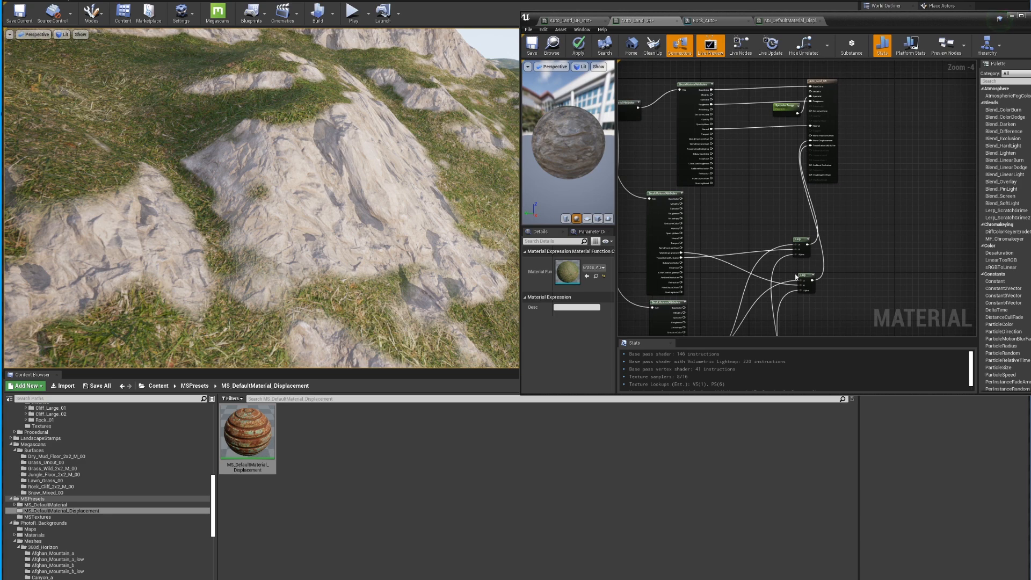
pyautogui.moveTo(675, 219); pyautogui.dragTo(703, 230, button='right')
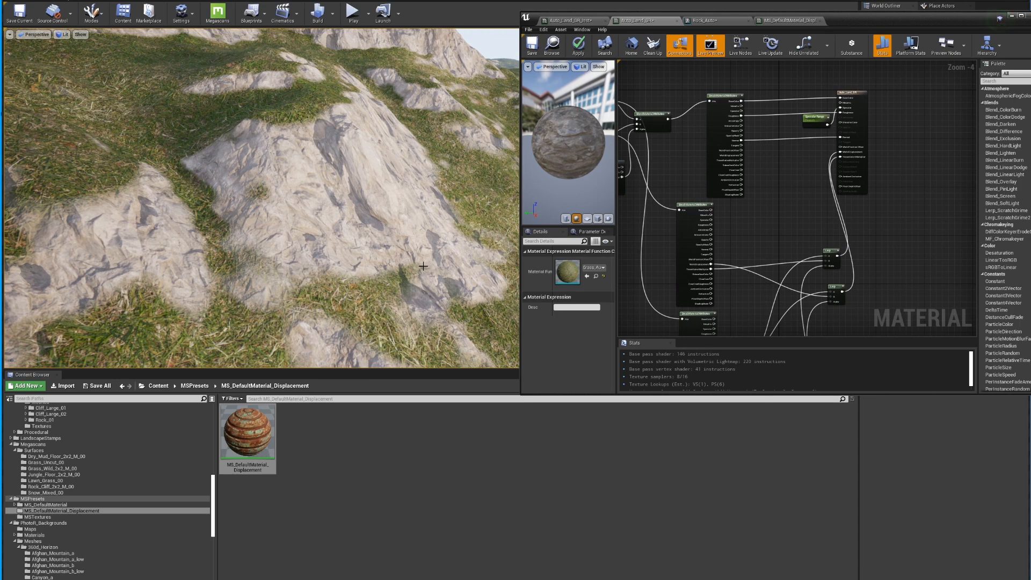
# Step: View the landscape's grass and rock areas up close and display the level in Brush Wireframe to inspect the tessellation
pyautogui.moveTo(405, 257); pyautogui.dragTo(322, 215, button='right')
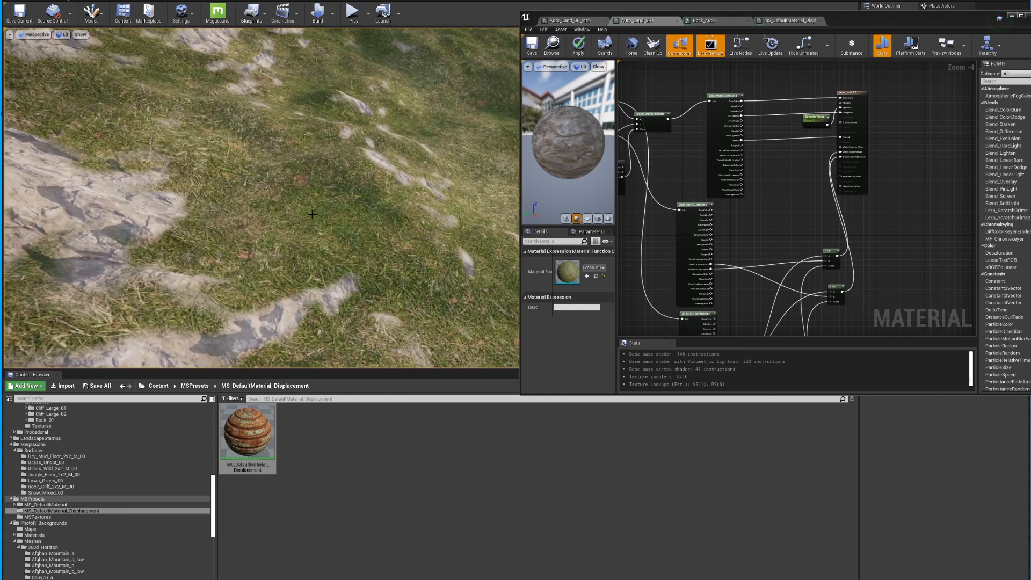
pyautogui.moveTo(322, 215); pyautogui.dragTo(290, 137, button='right')
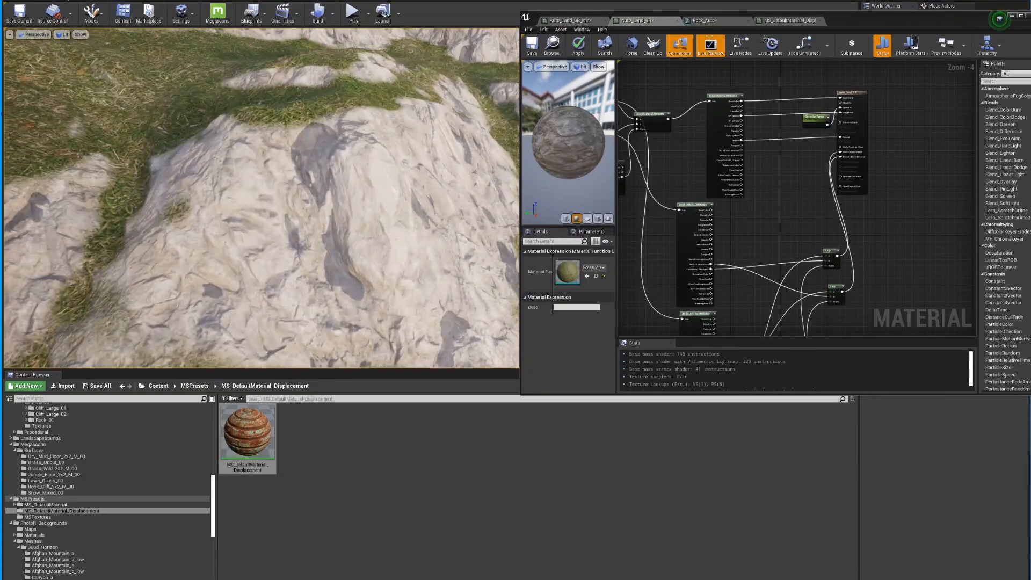
pyautogui.click(63, 35)
pyautogui.click(84, 66)
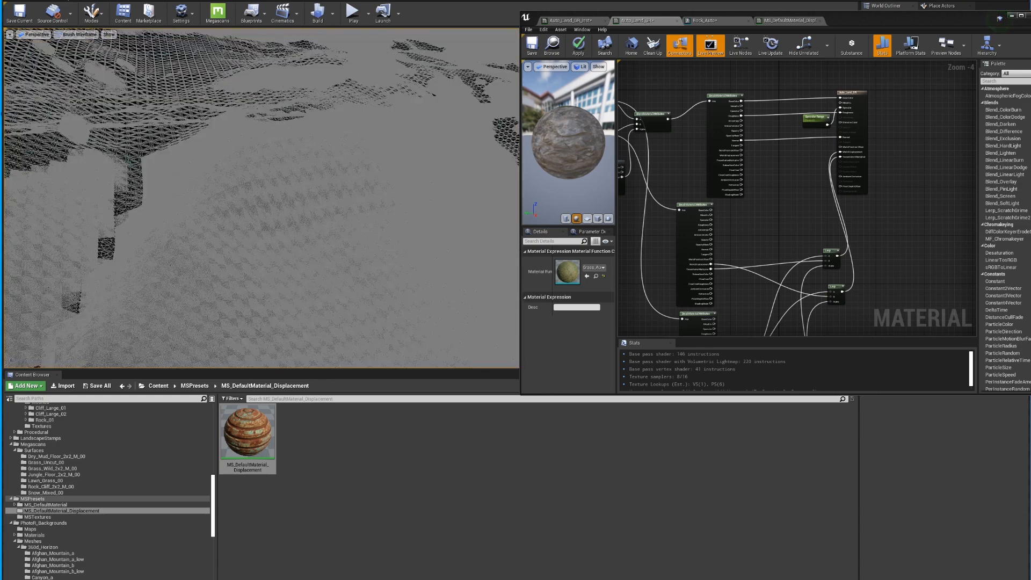
pyautogui.moveTo(305, 144); pyautogui.dragTo(304, 37, button='right')
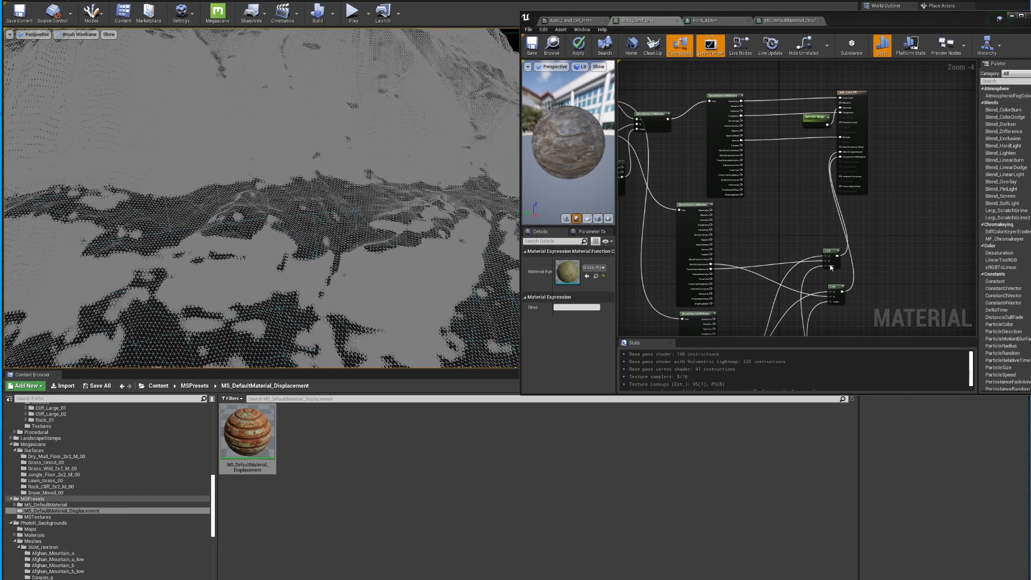
# Step: Move both Lerp nodes closer to the middle BreakMaterialAttributes node, keeping one above the other
pyautogui.moveTo(831, 267); pyautogui.dragTo(801, 223)
pyautogui.moveTo(832, 285); pyautogui.dragTo(799, 243)
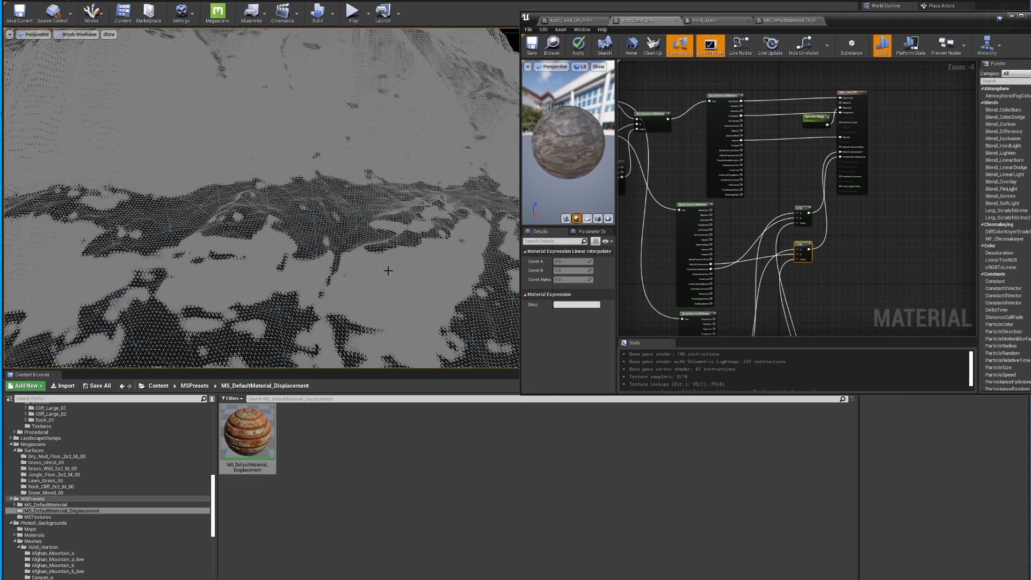
# Step: Inspect the wireframe tessellation density of the rocky slope from near and far camera distances
pyautogui.moveTo(377, 194); pyautogui.dragTo(358, 229, button='right')
pyautogui.press('w')
pyautogui.press('s')
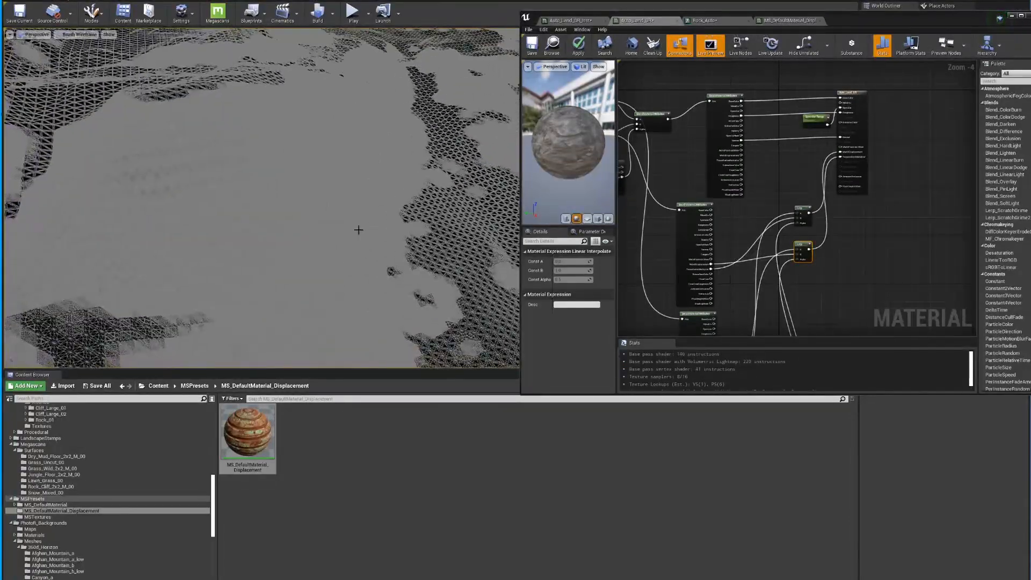